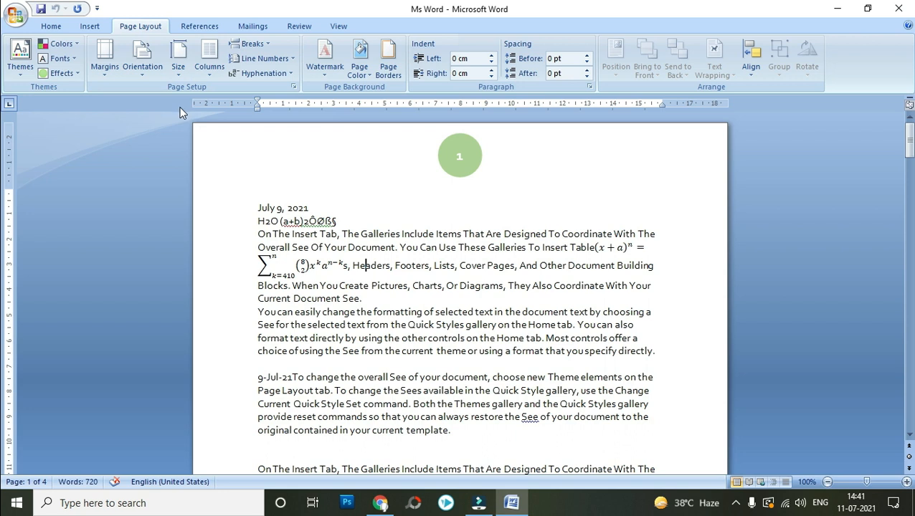
Look through the preset paper sizes and set the document's paper size to A4 210 x 297 mm.
click(182, 74)
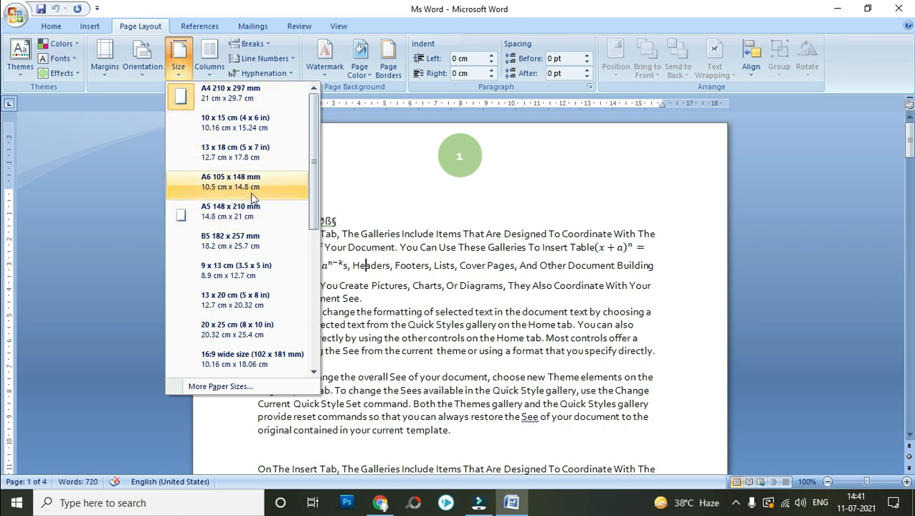
scroll(228, 304, down, 3)
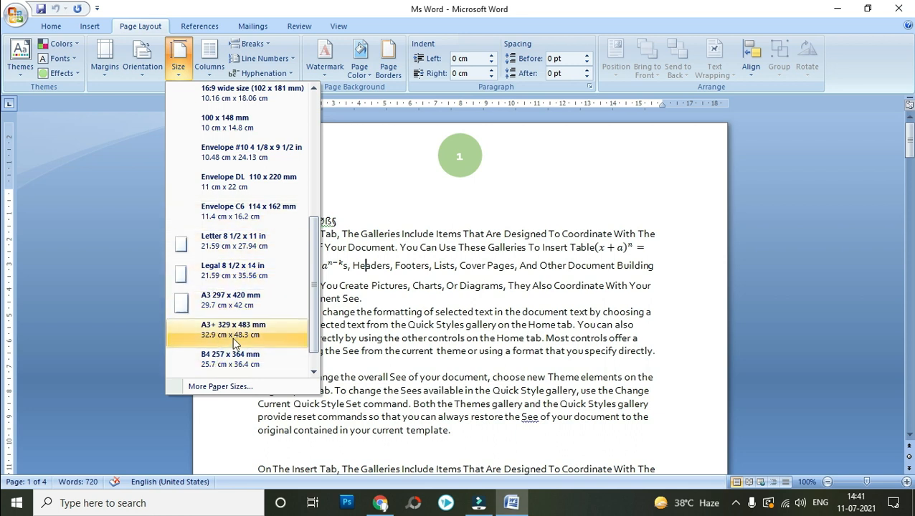
scroll(237, 334, up, 3)
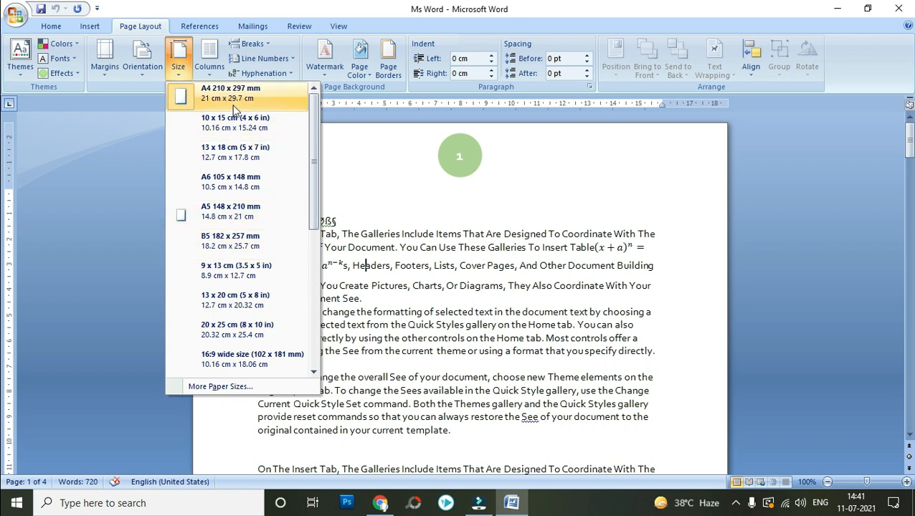
scroll(208, 258, down, 3)
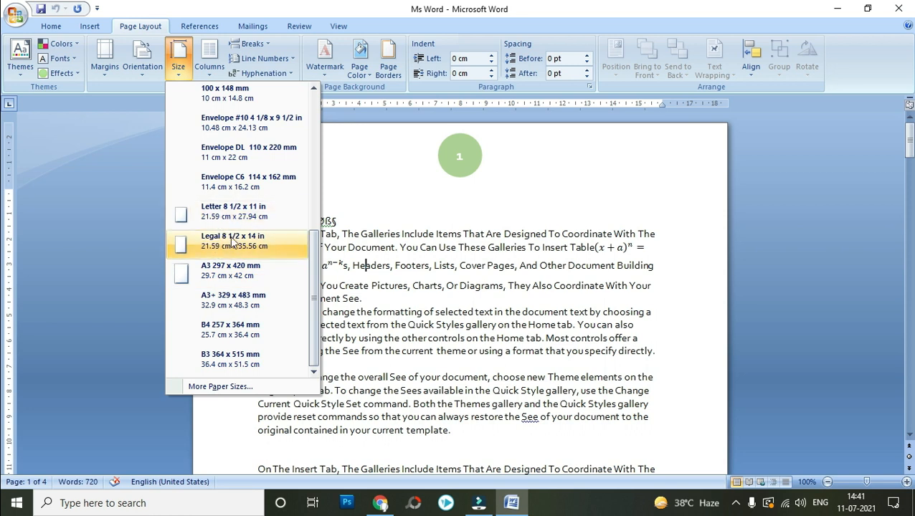
scroll(231, 271, up, 3)
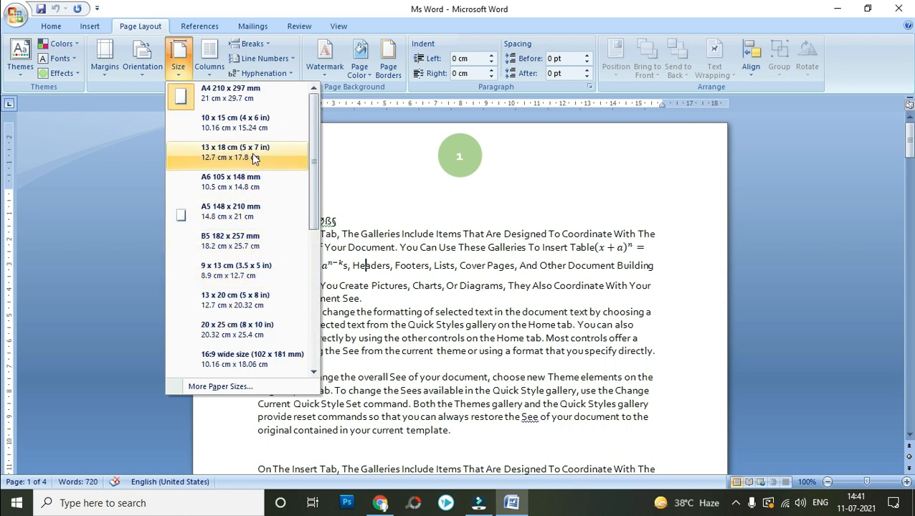
click(226, 104)
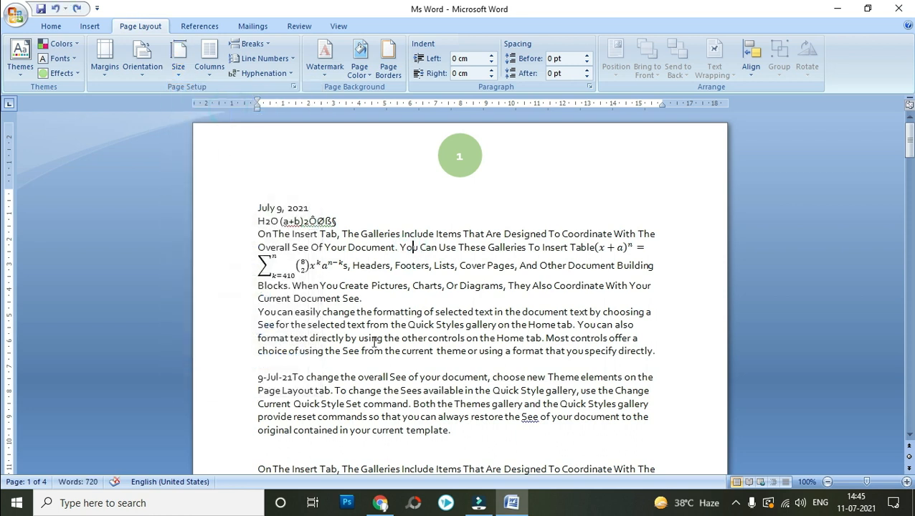
click(181, 71)
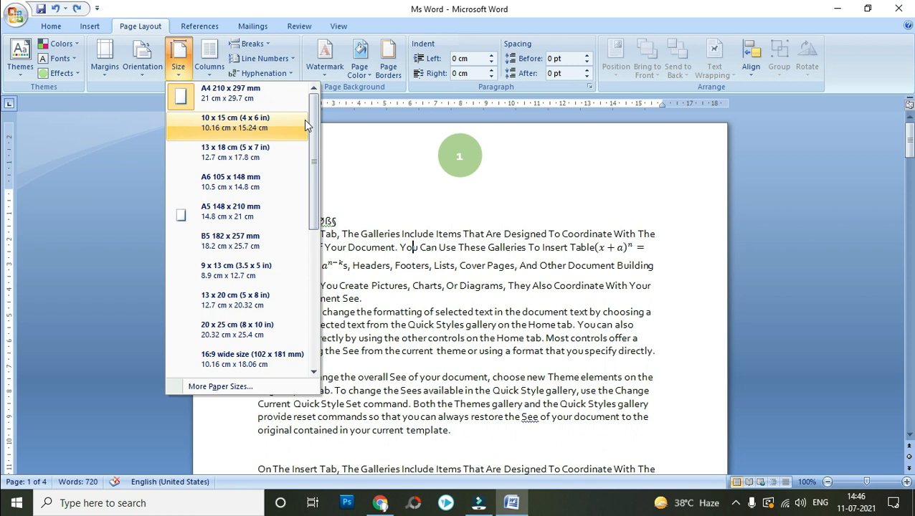
click(254, 388)
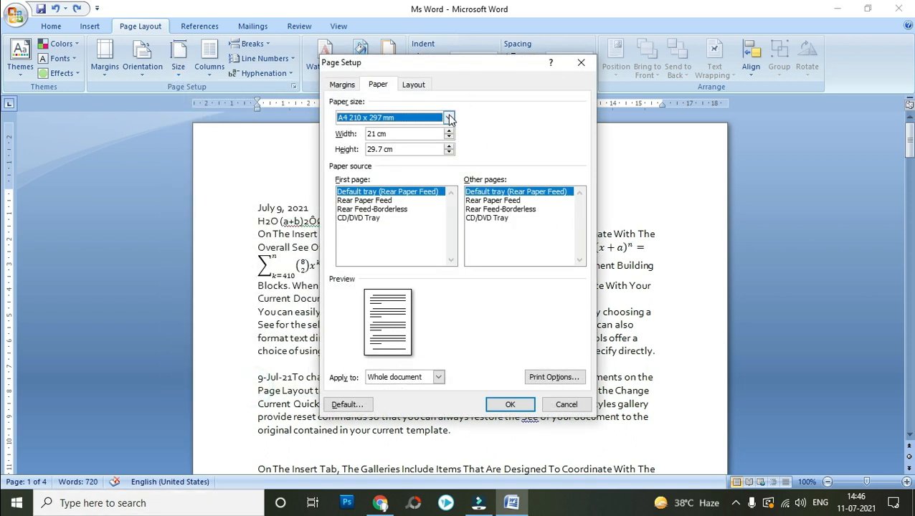
click(449, 118)
mouse_move(448, 138)
mouse_down()
mouse_move(455, 164)
mouse_move(458, 137)
mouse_up()
click(582, 62)
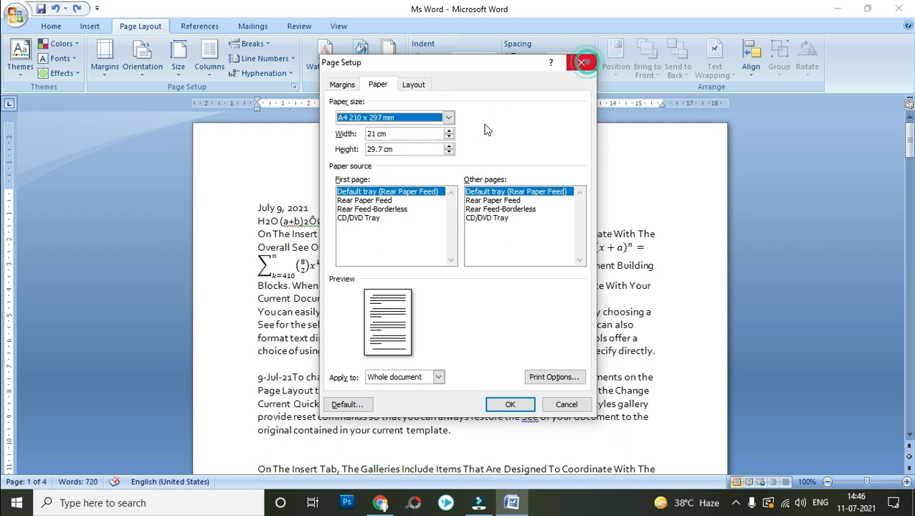
click(566, 404)
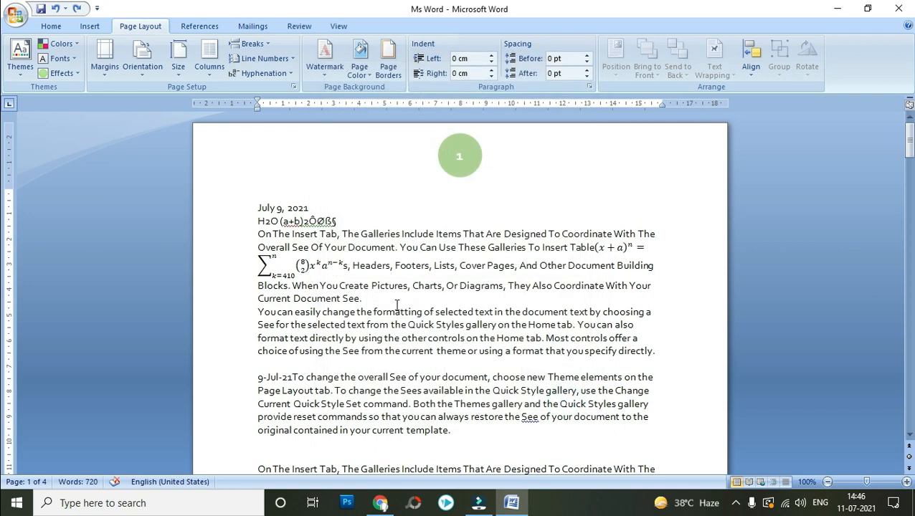
Select the text from the "July 9, 2021" line through the paragraph ending "original contained in your current template.".
scroll(366, 282, down, 1)
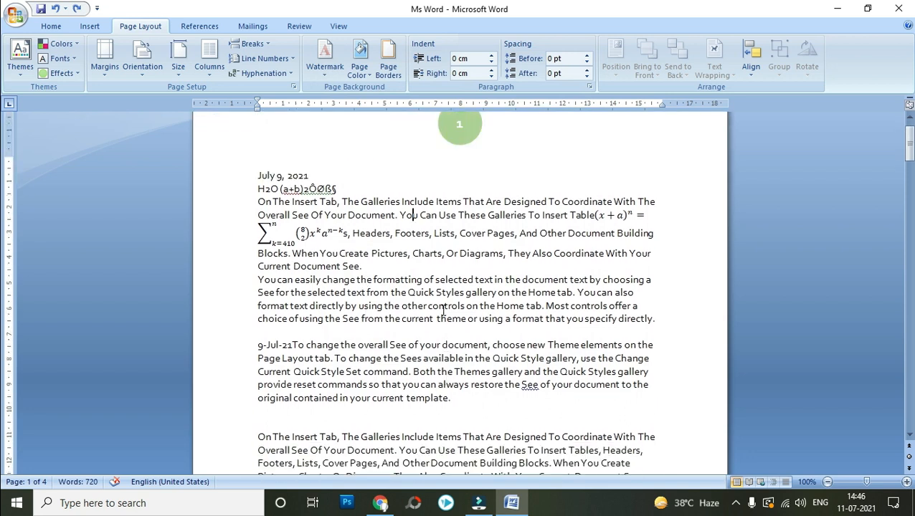
mouse_move(258, 175)
mouse_down()
mouse_move(485, 405)
mouse_move(229, 190)
mouse_move(243, 181)
mouse_up()
click(469, 399)
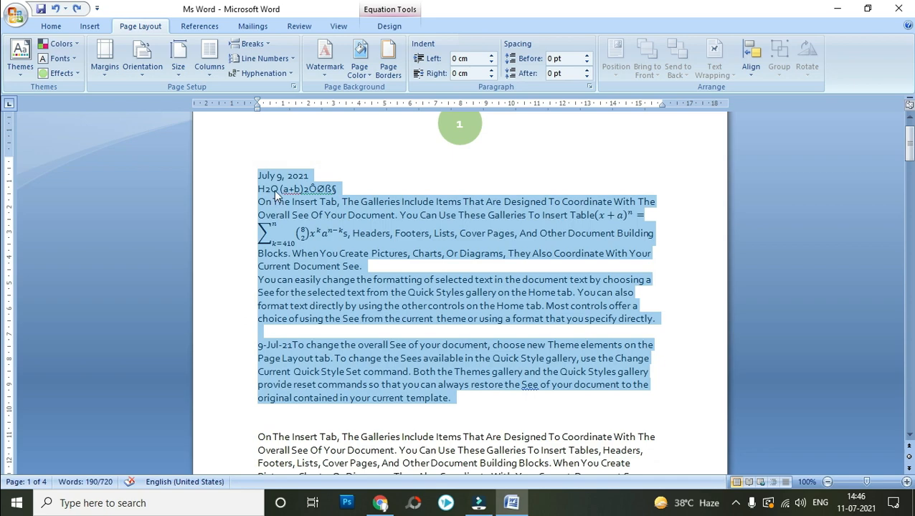
scroll(274, 190, down, 15)
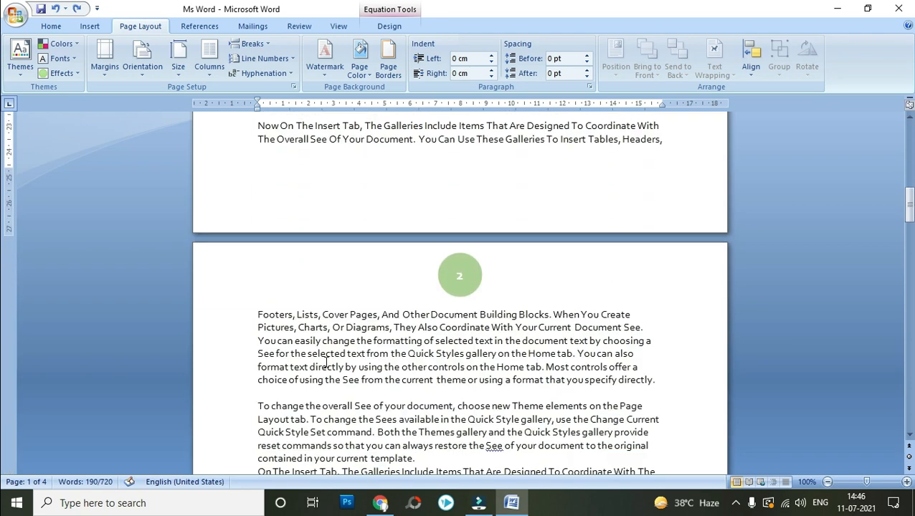
scroll(337, 355, up, 15)
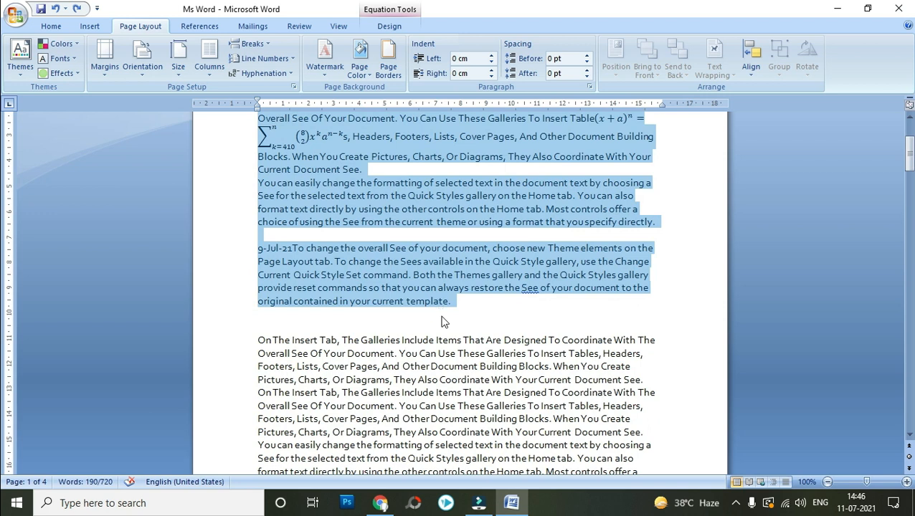
Apply the A3 297 x 420 mm paper size to the selected text only, fixing the margins that exceed the printable area.
click(180, 75)
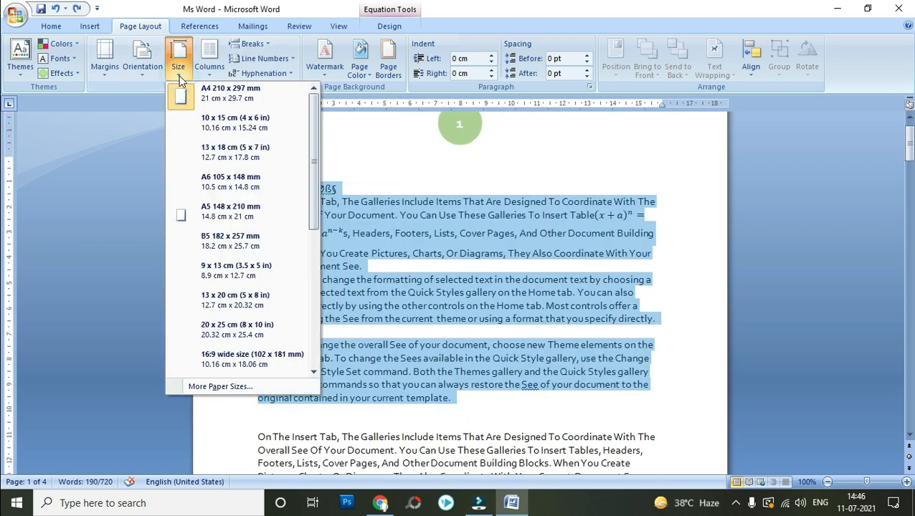
click(208, 388)
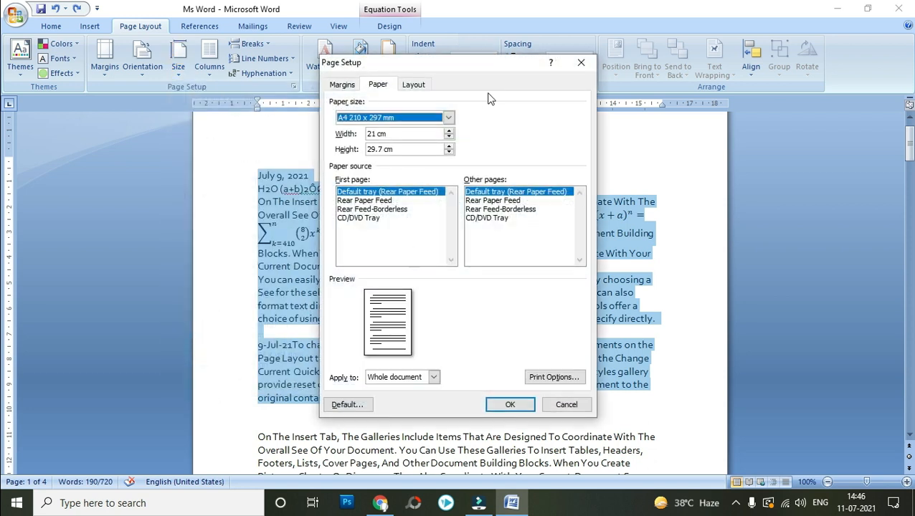
click(448, 118)
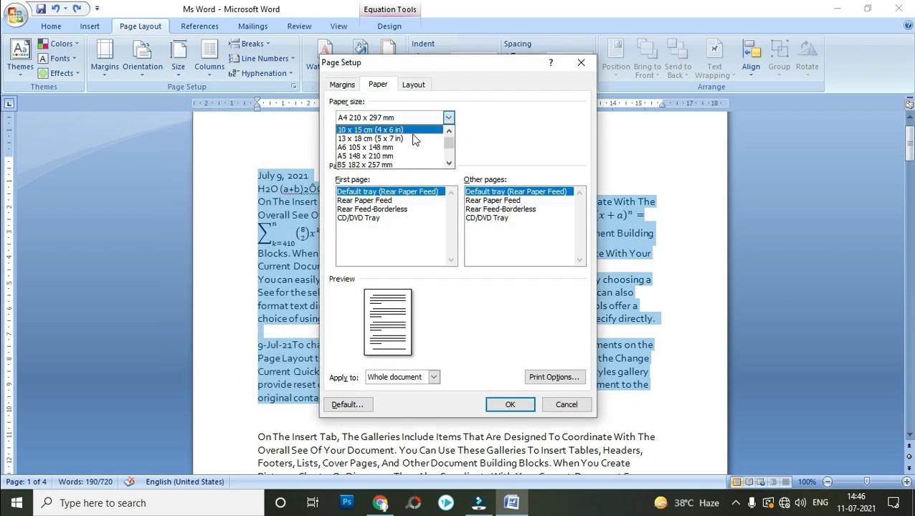
scroll(413, 139, down, 1)
scroll(416, 146, down, 3)
scroll(414, 142, down, 4)
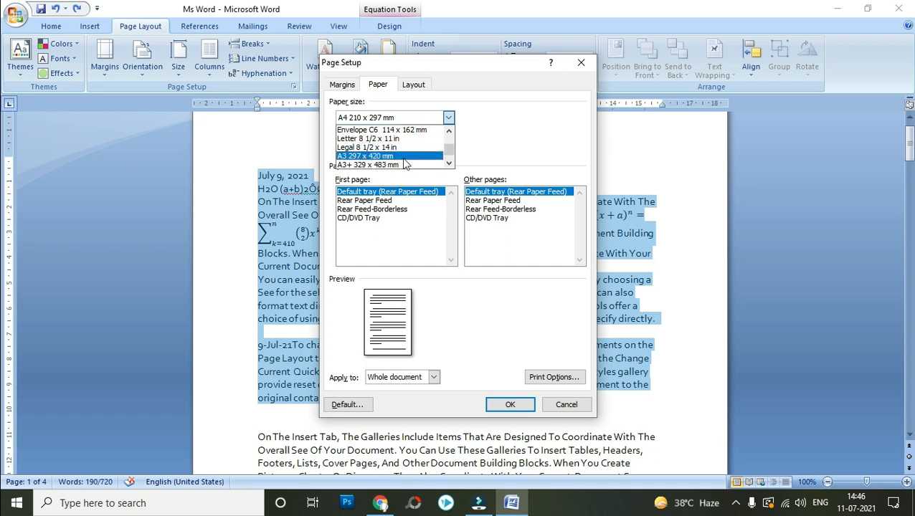
click(403, 157)
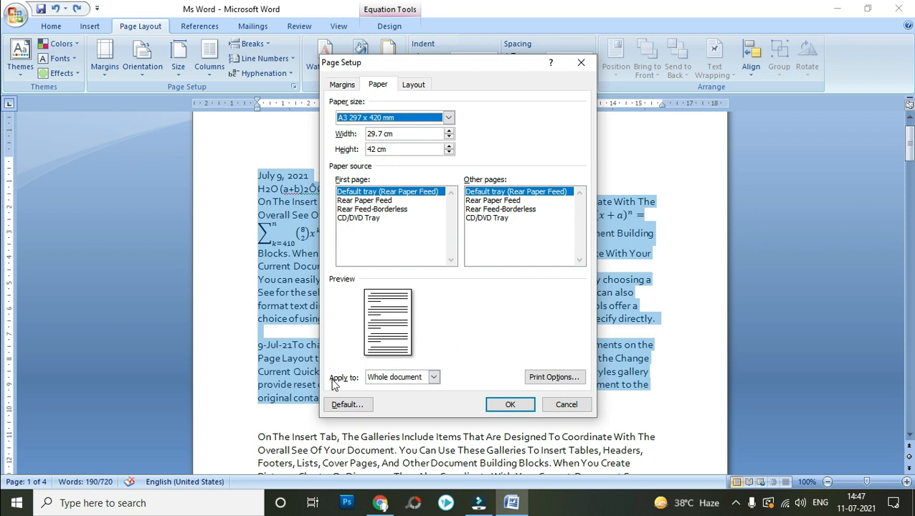
click(433, 377)
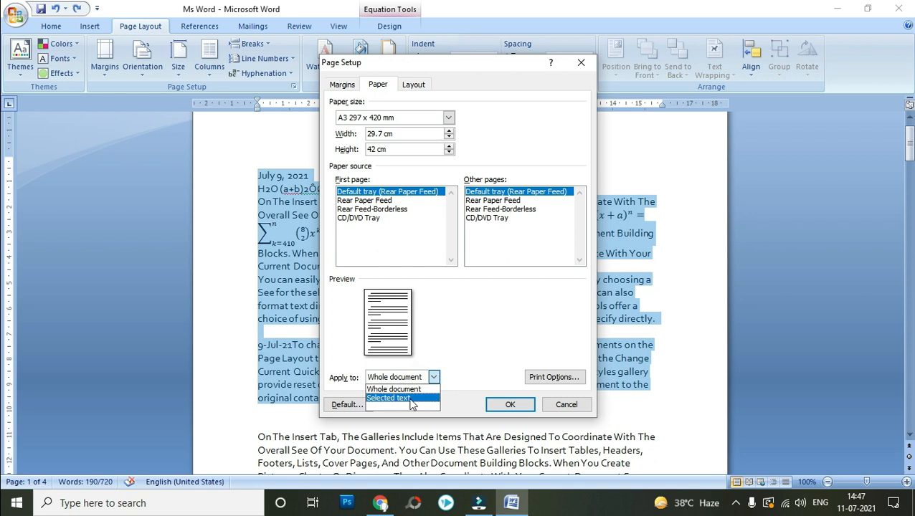
click(414, 398)
click(500, 409)
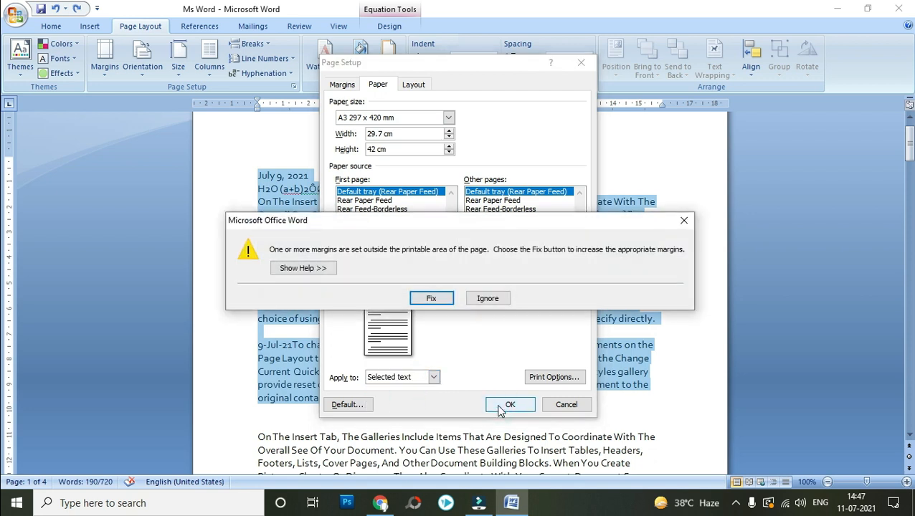
click(429, 298)
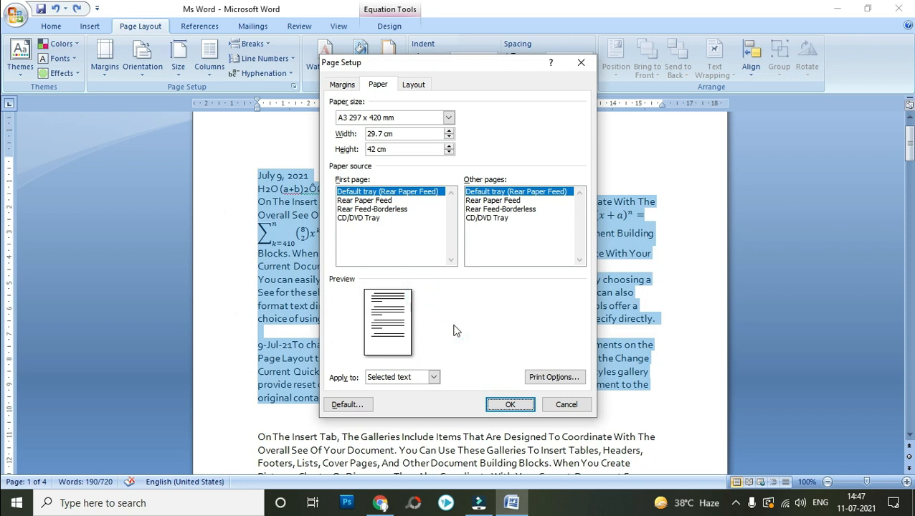
click(510, 406)
Zoom out to 30% and compare the page sizes across the whole document.
scroll(447, 341, down, 5)
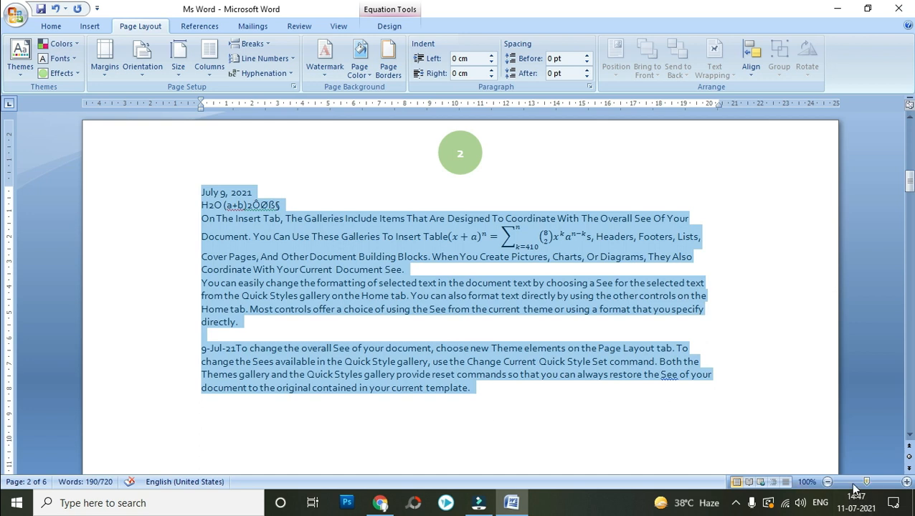
drag(867, 482, 847, 482)
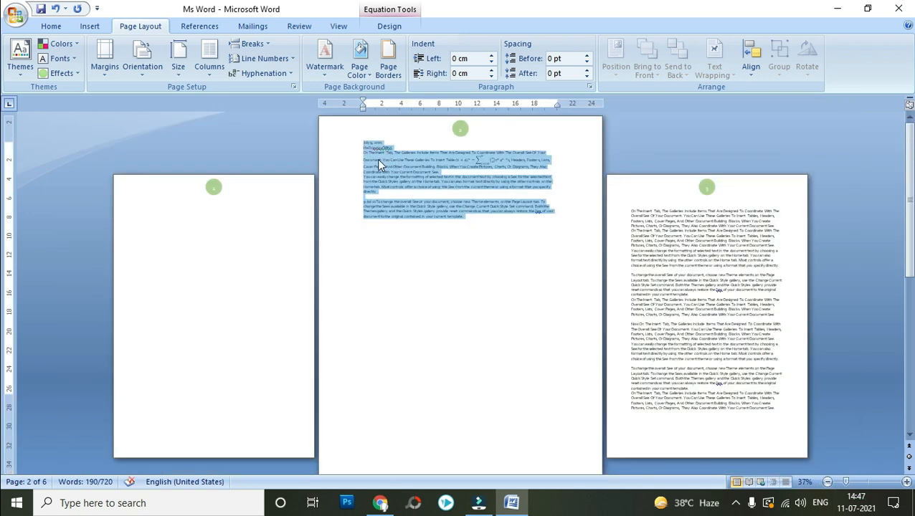
scroll(443, 231, down, 1)
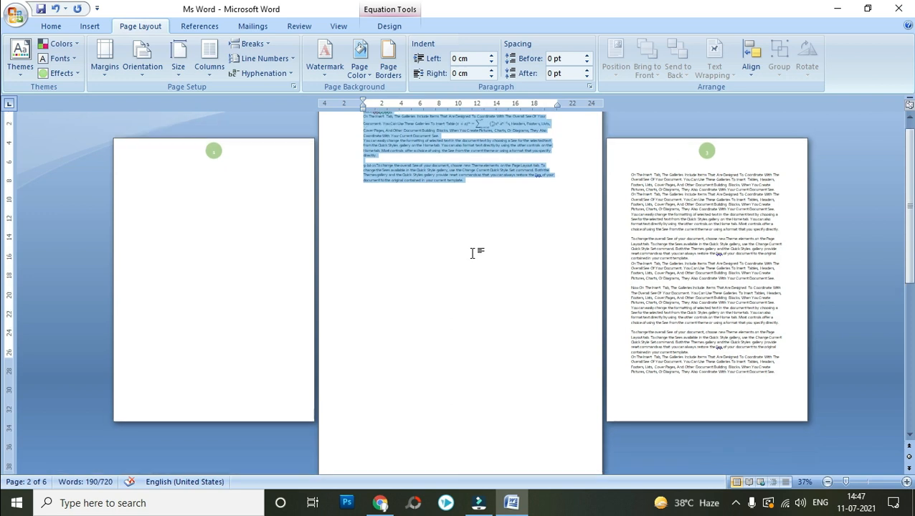
ctrl+scroll(473, 253, down, 1)
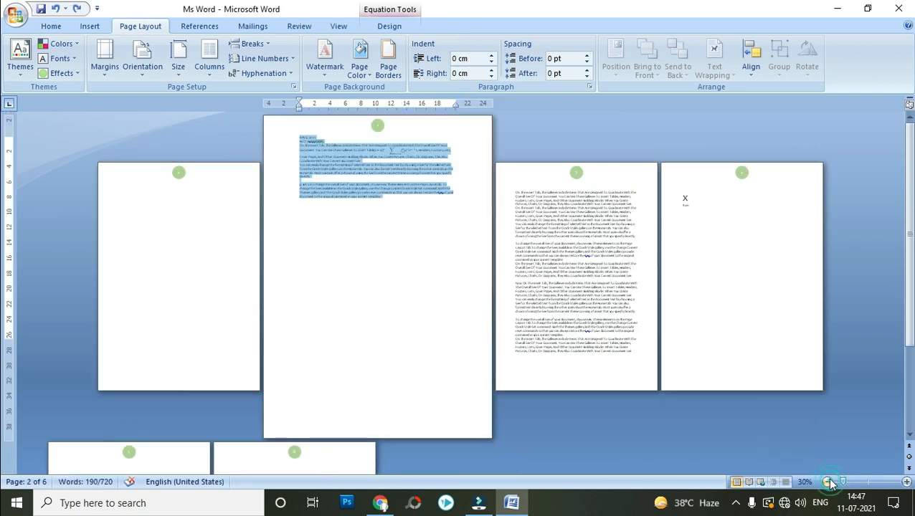
scroll(502, 307, down, 1)
scroll(332, 347, down, 3)
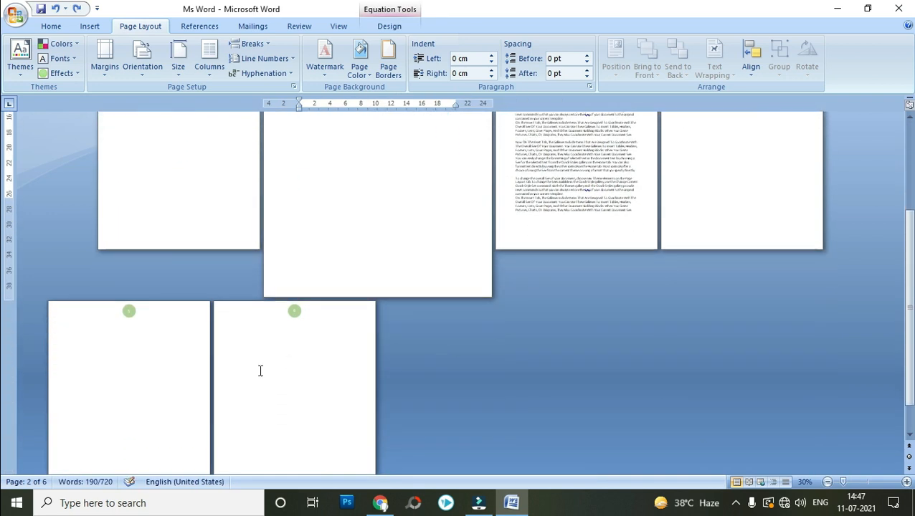
Undo the A3 paper size change and set the document zoom to 60%.
scroll(309, 352, up, 4)
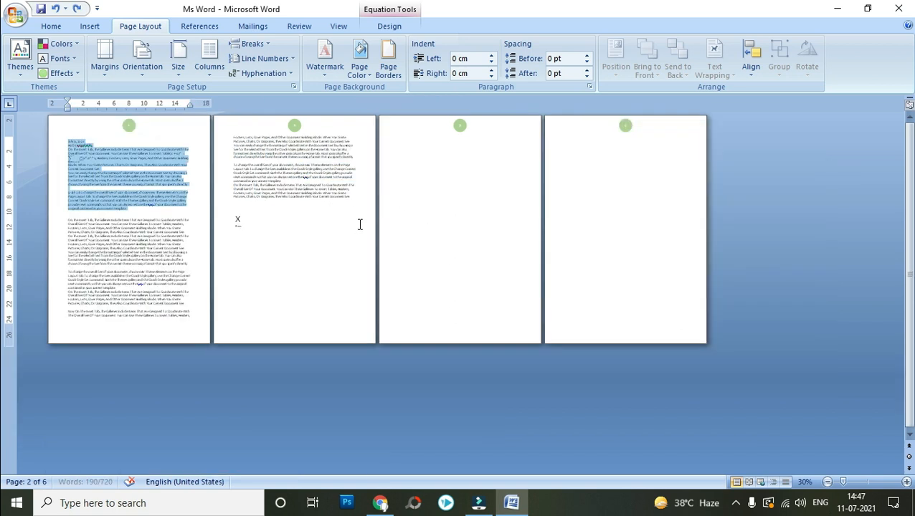
click(867, 485)
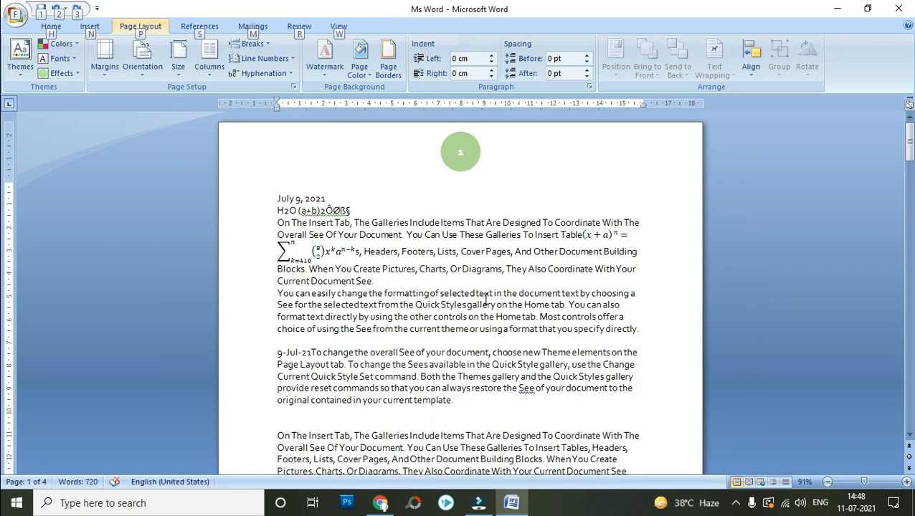
click(485, 300)
click(830, 483)
click(828, 482)
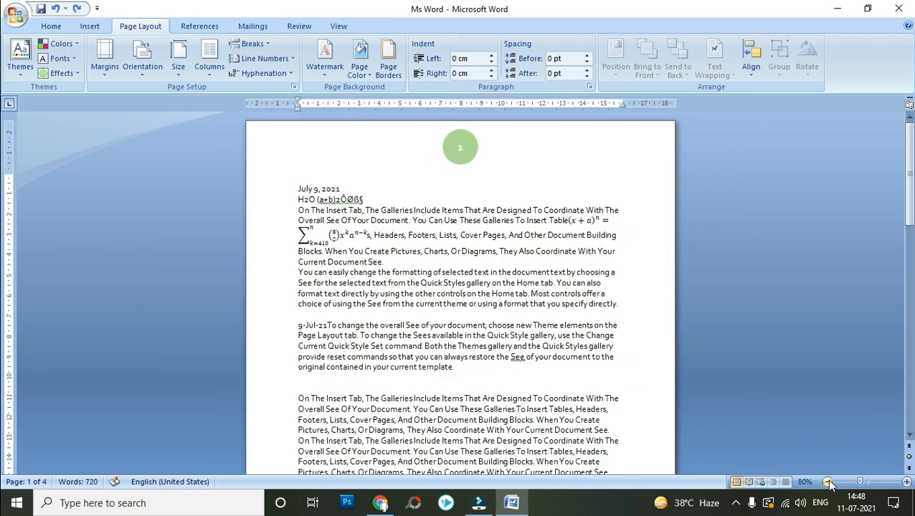
click(828, 482)
click(828, 482)
Place the text cursor after "Headers," at the end of page 1 and choose A3 297 x 420 mm as the paper size.
scroll(396, 319, down, 2)
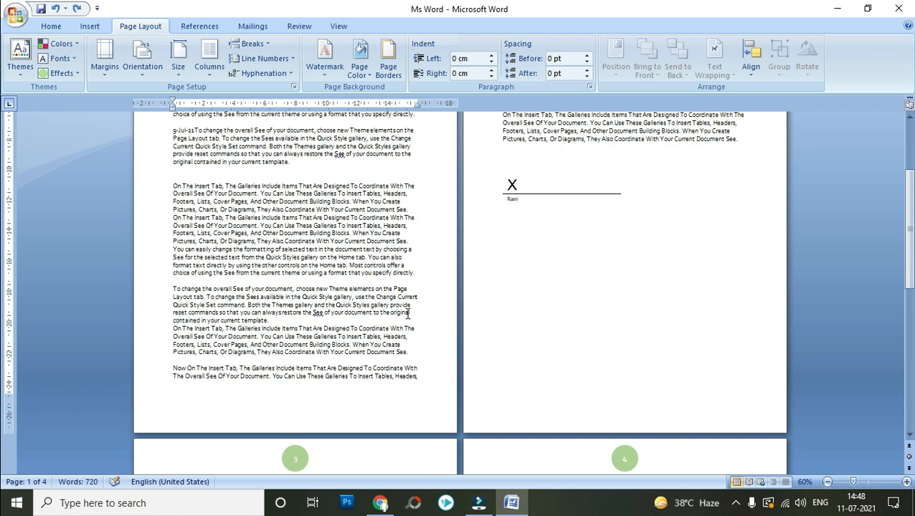
click(421, 380)
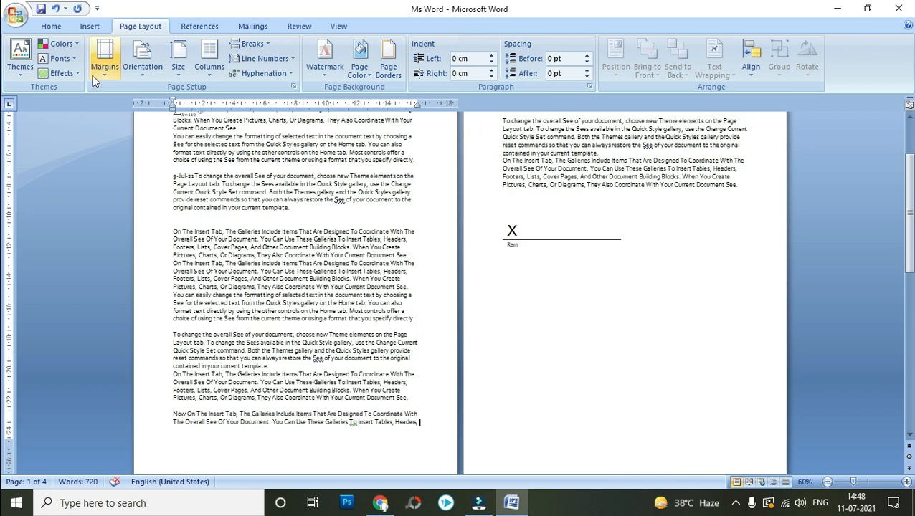
click(184, 69)
click(222, 388)
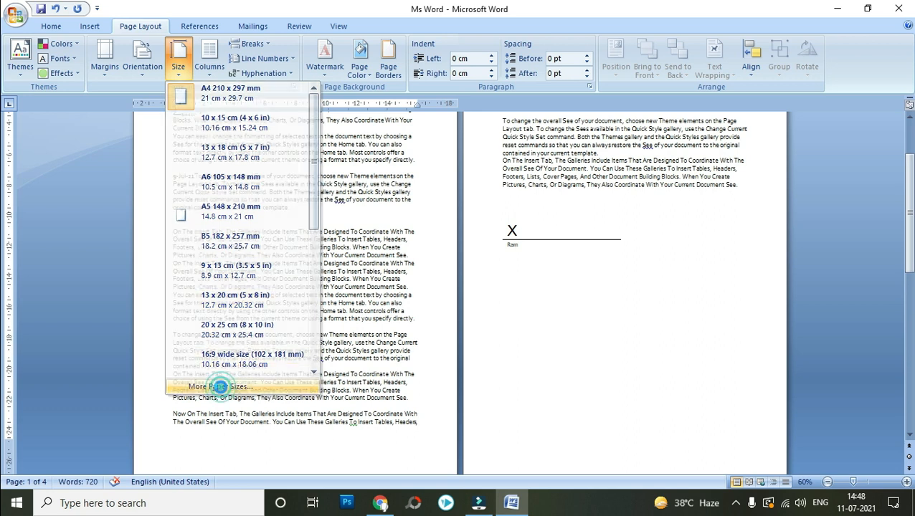
click(449, 118)
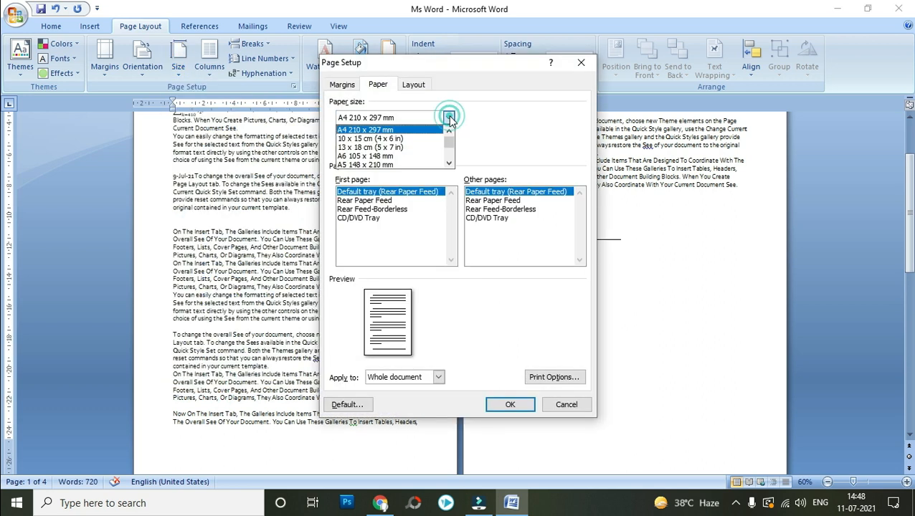
scroll(399, 159, down, 2)
scroll(394, 154, down, 4)
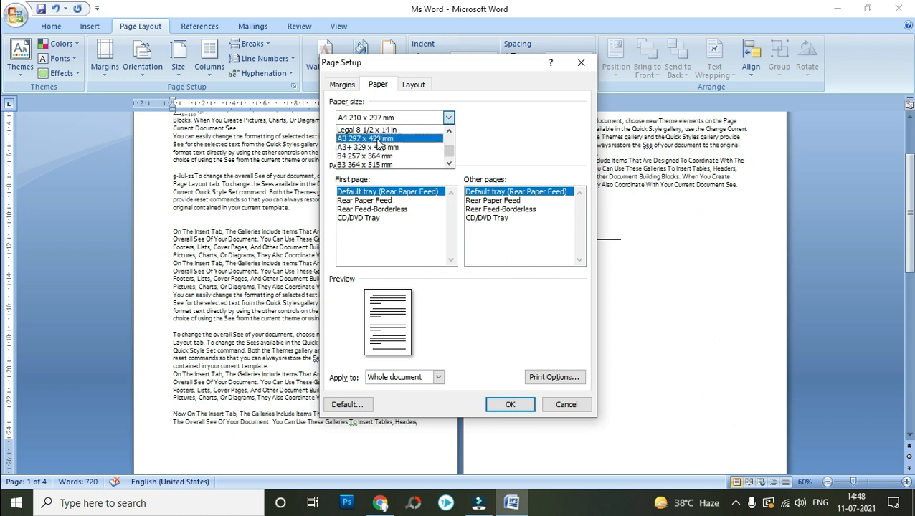
click(379, 139)
Apply the A3 paper size from this point forward, fixing the margins that exceed the printable area.
click(415, 379)
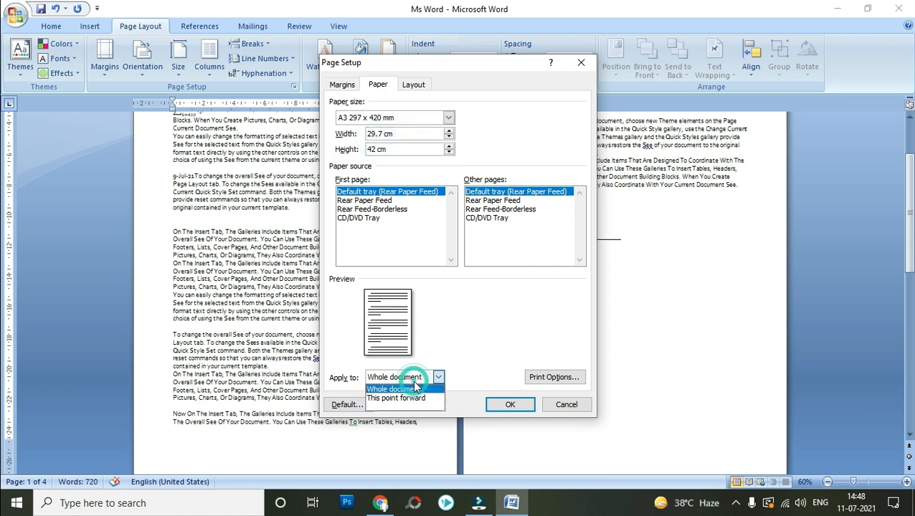
click(405, 399)
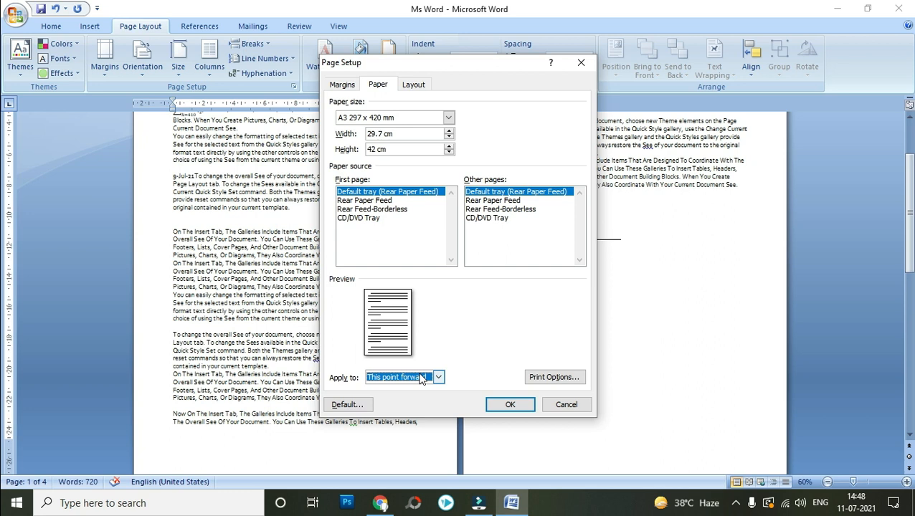
click(517, 404)
click(433, 299)
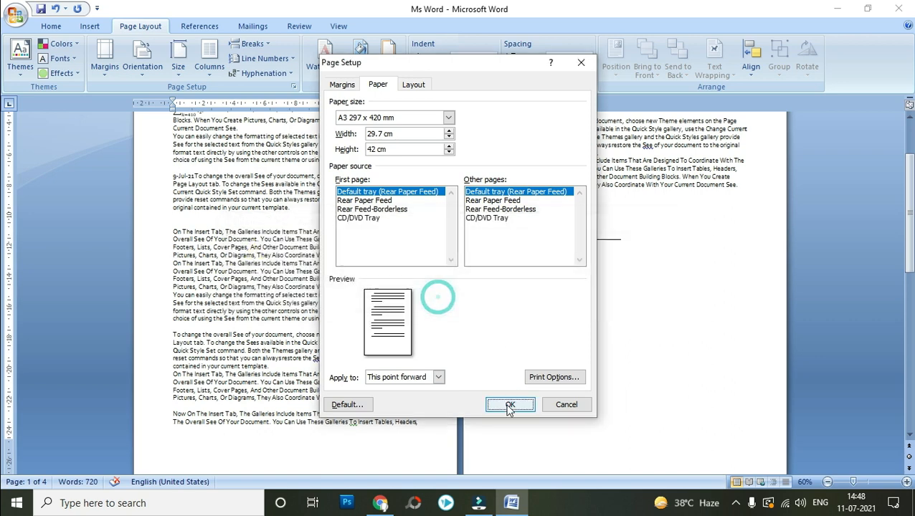
click(513, 404)
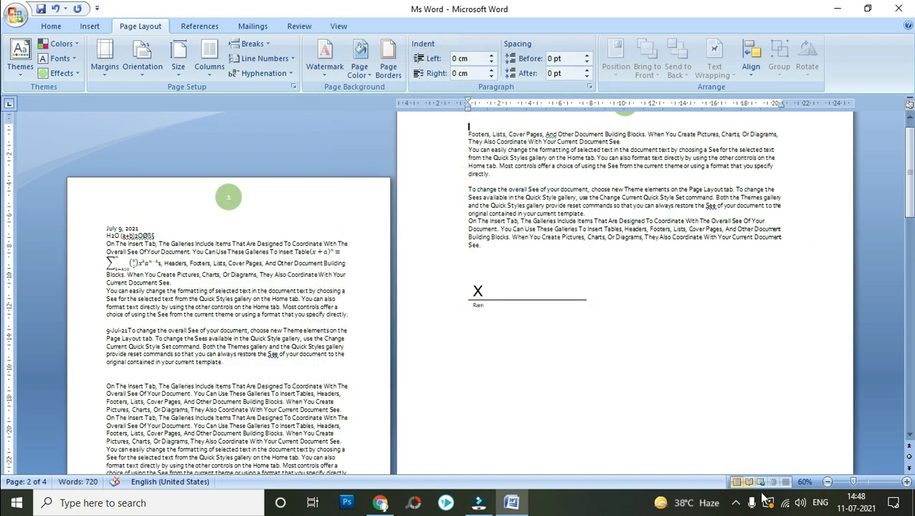
Zoom out to 30% and compare the size of page 1 with the pages after it.
click(828, 482)
click(828, 482)
click(828, 482)
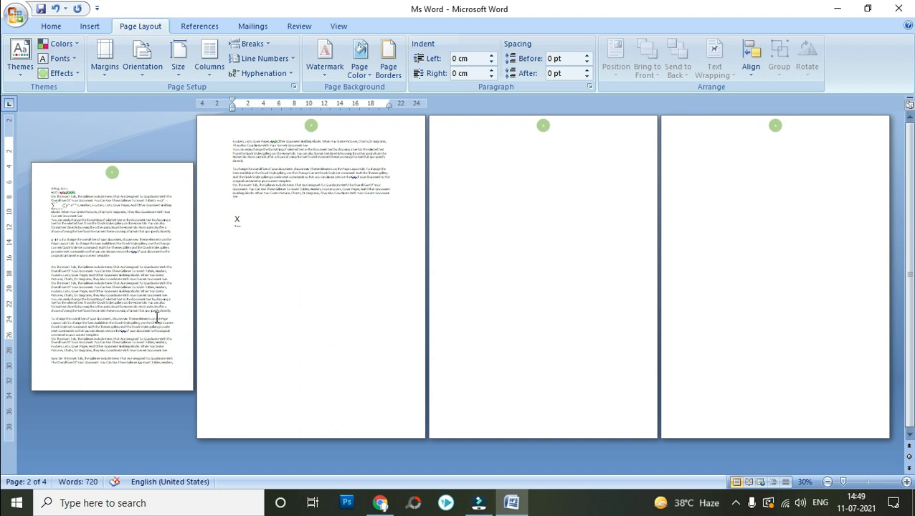
click(181, 364)
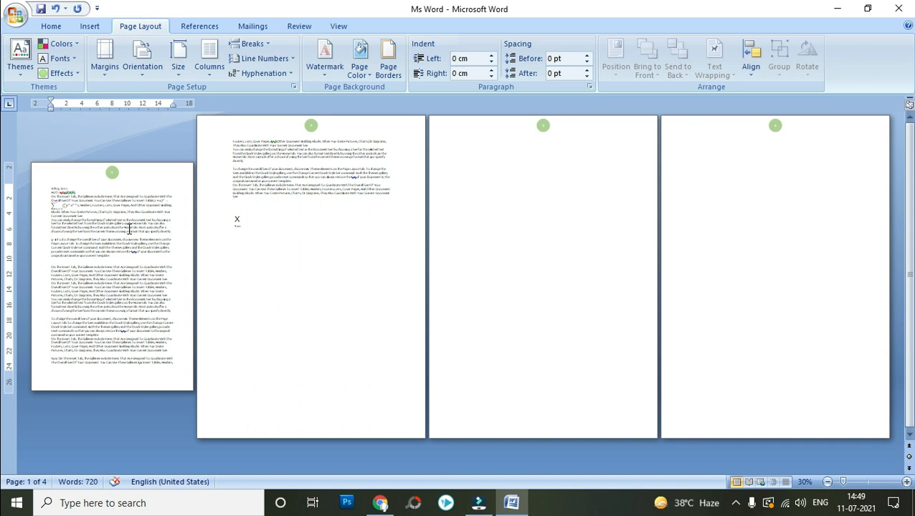
Undo the A3 paper size change and set the document zoom to 100%.
key(ctrl+z)
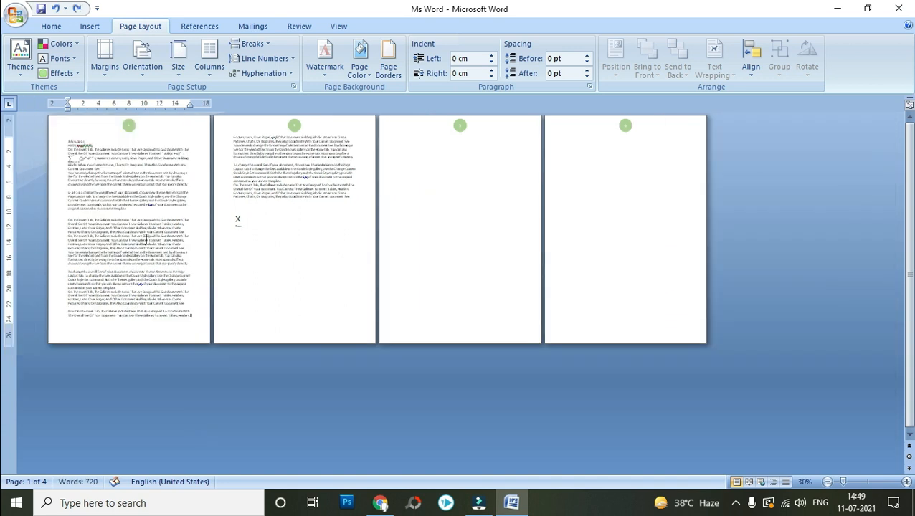
click(868, 482)
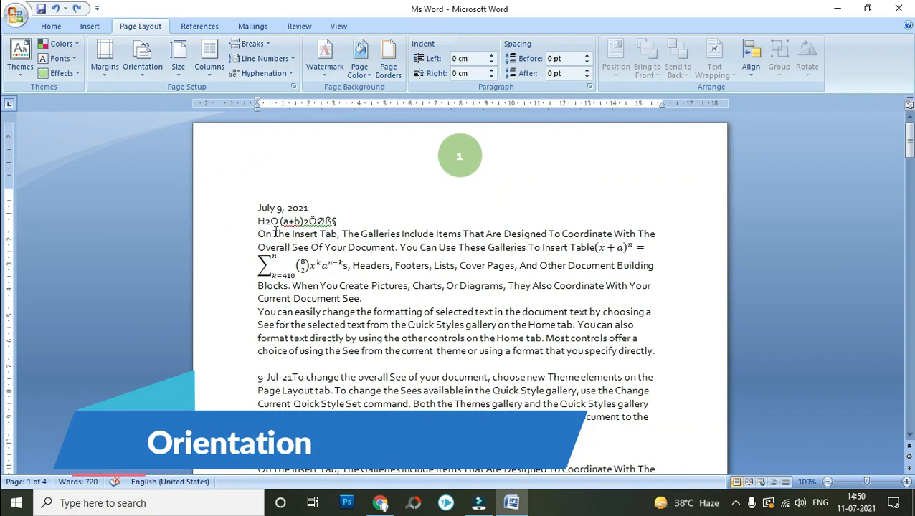
click(827, 482)
click(827, 482)
click(827, 482)
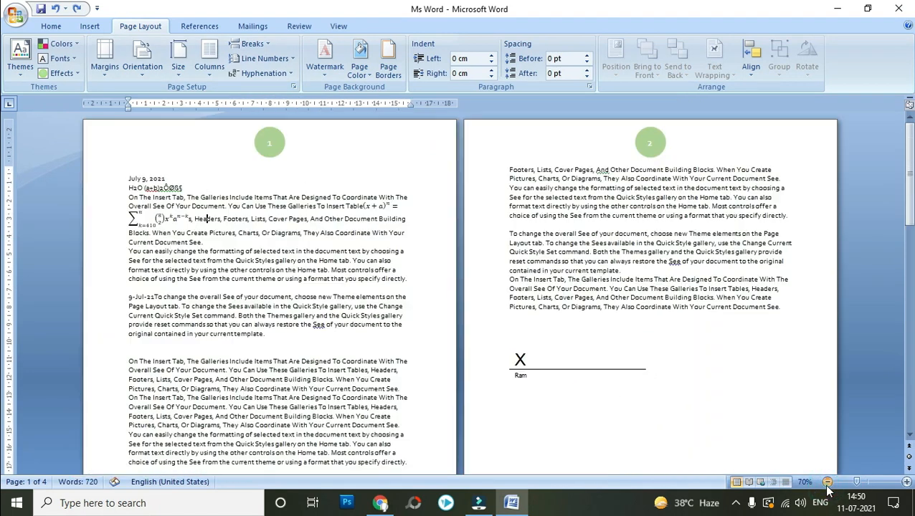
click(827, 482)
click(827, 482)
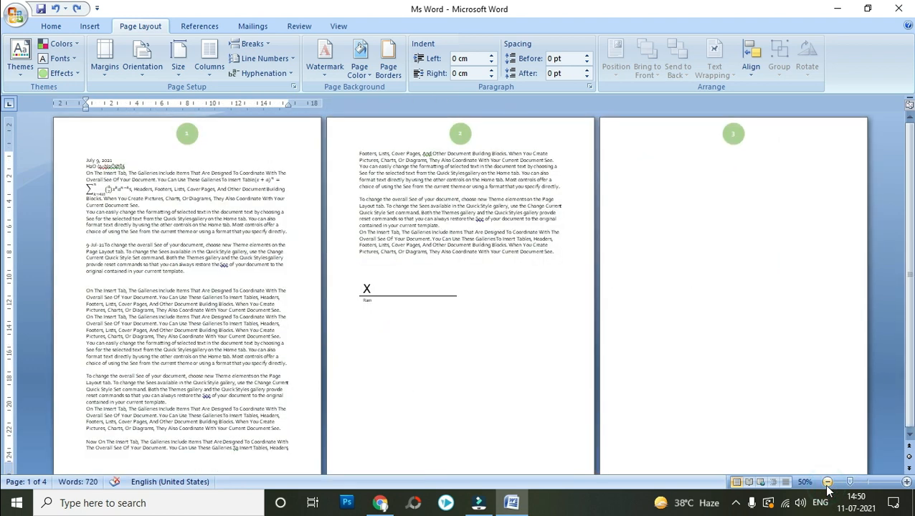
click(827, 482)
click(867, 482)
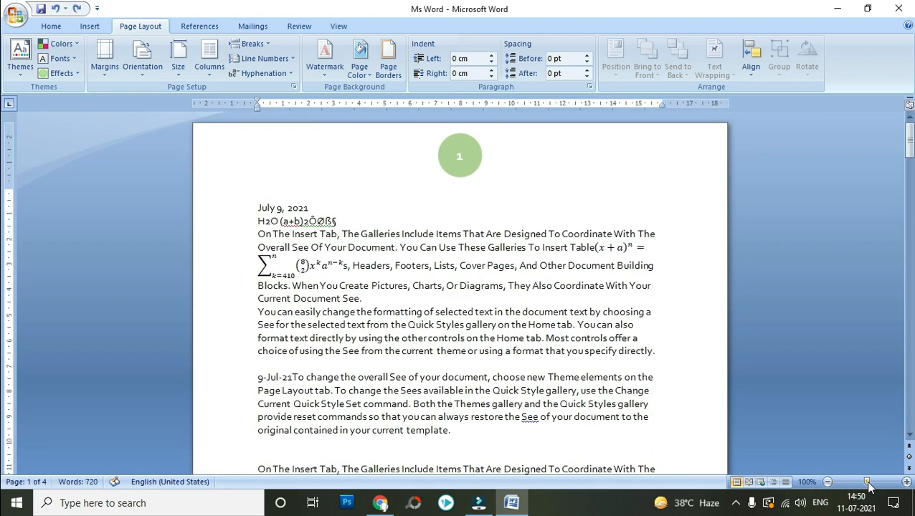
click(178, 61)
click(139, 152)
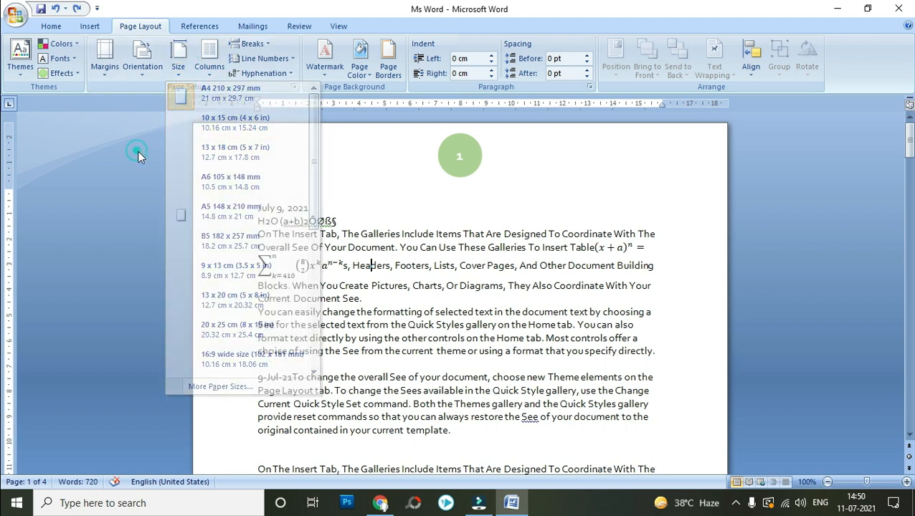
Set the document's page orientation to landscape and inspect the page layout at 60% zoom.
click(150, 74)
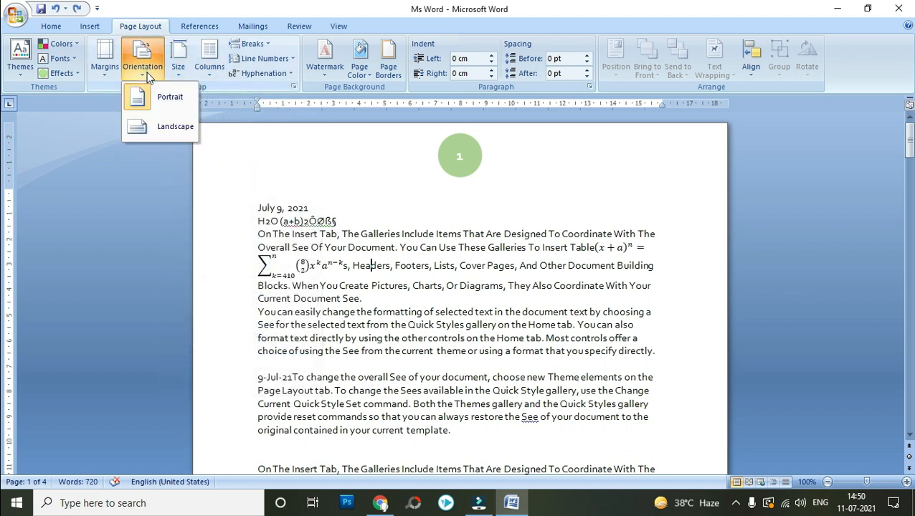
click(152, 134)
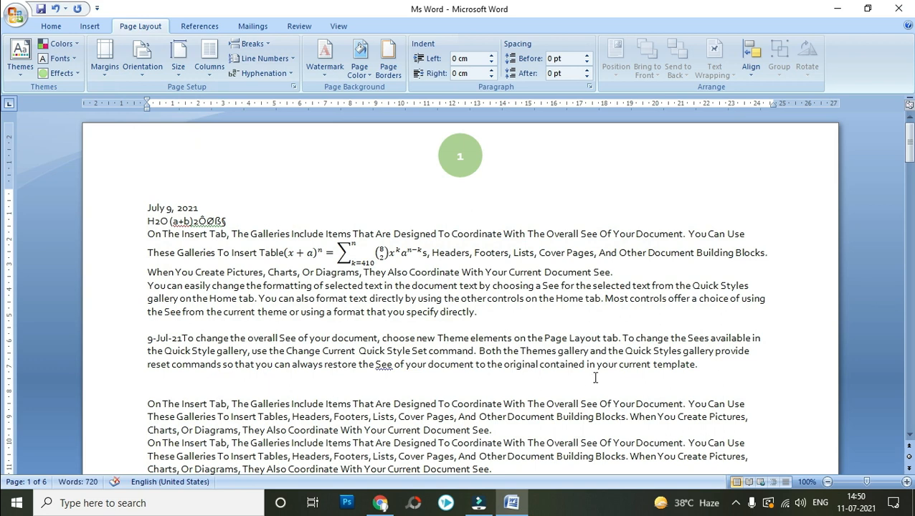
click(828, 482)
click(828, 483)
click(828, 483)
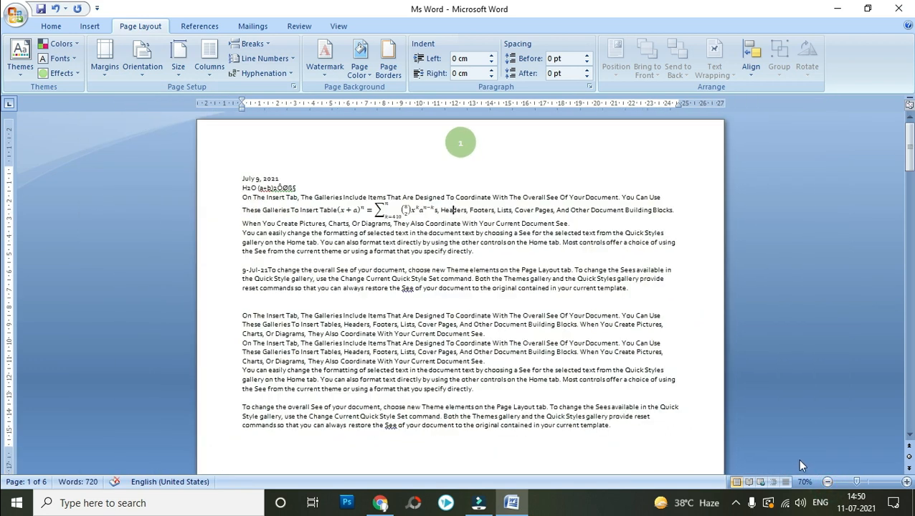
scroll(602, 328, down, 2)
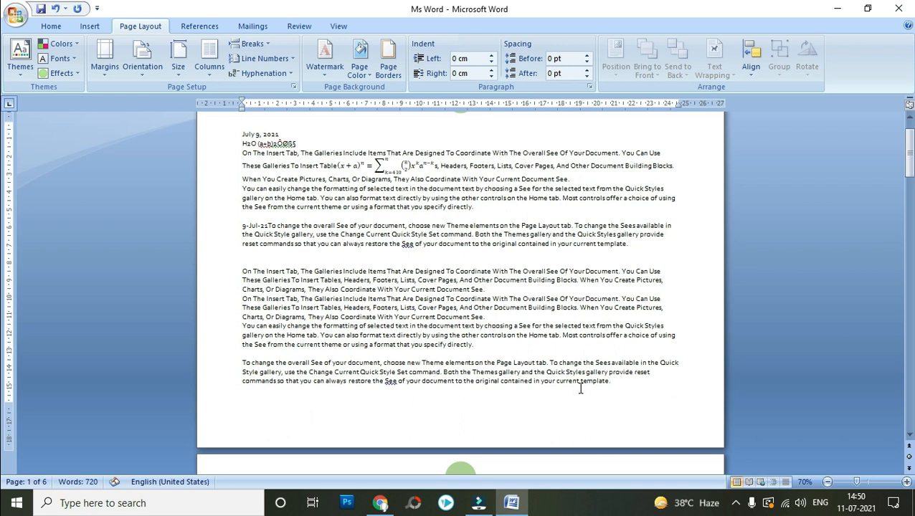
click(828, 482)
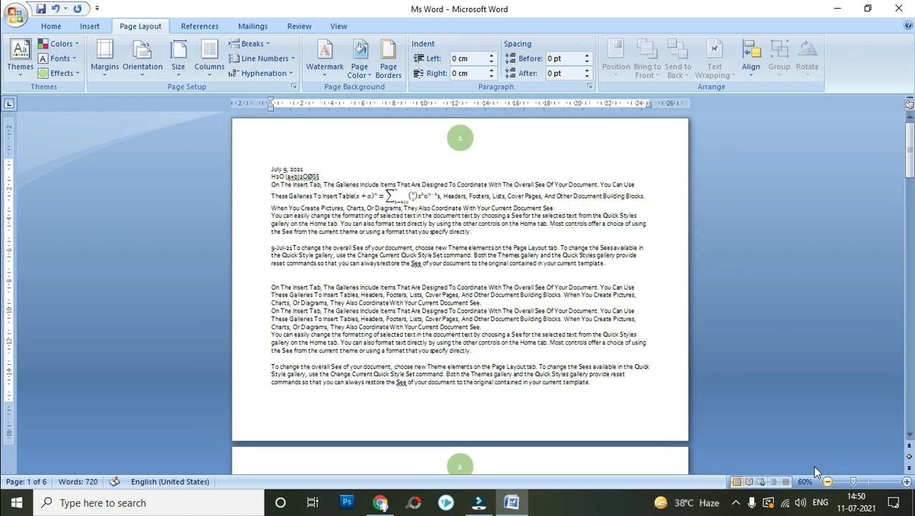
Return the page orientation to portrait and set the zoom to 50%.
click(140, 72)
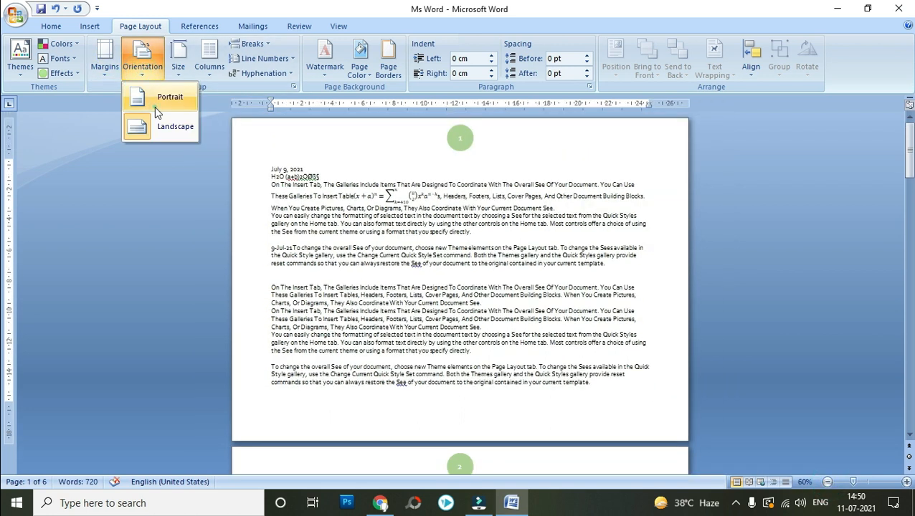
click(154, 106)
click(827, 482)
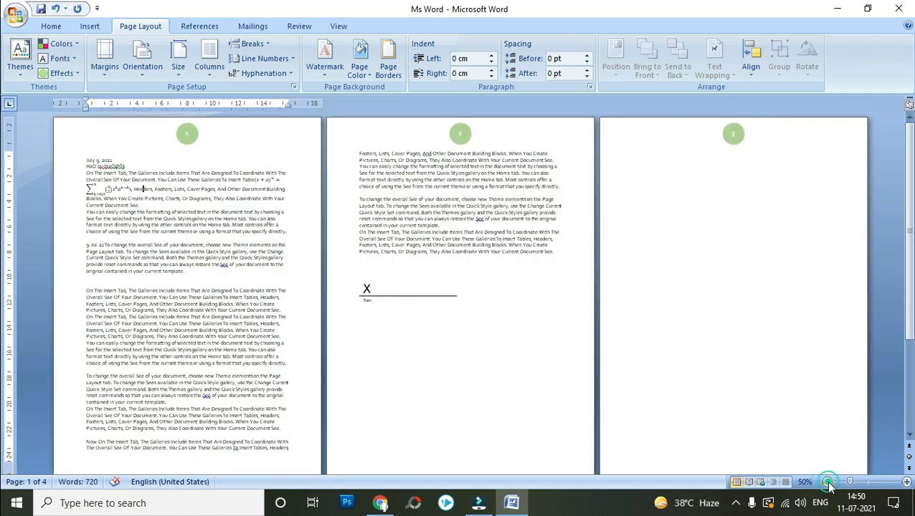
Switch the page orientation between landscape and portrait several times to compare the layouts, ending on portrait.
click(141, 71)
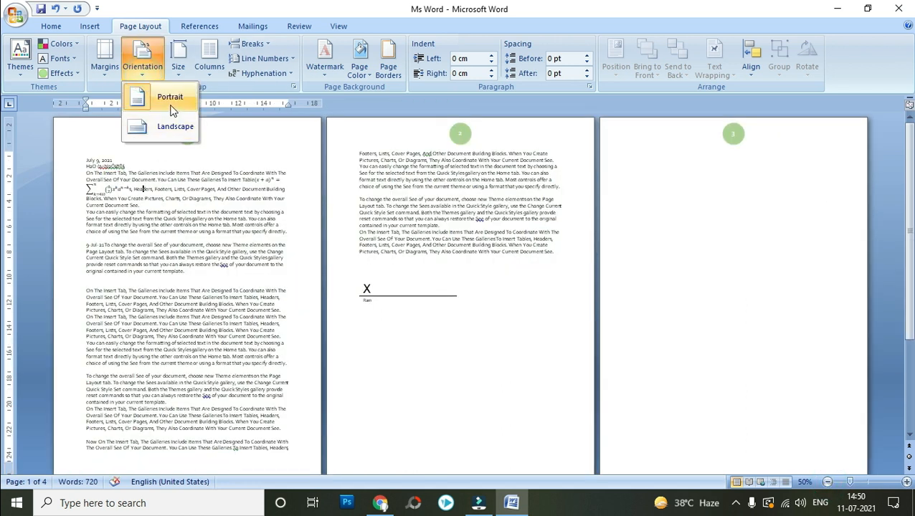
click(173, 128)
click(143, 72)
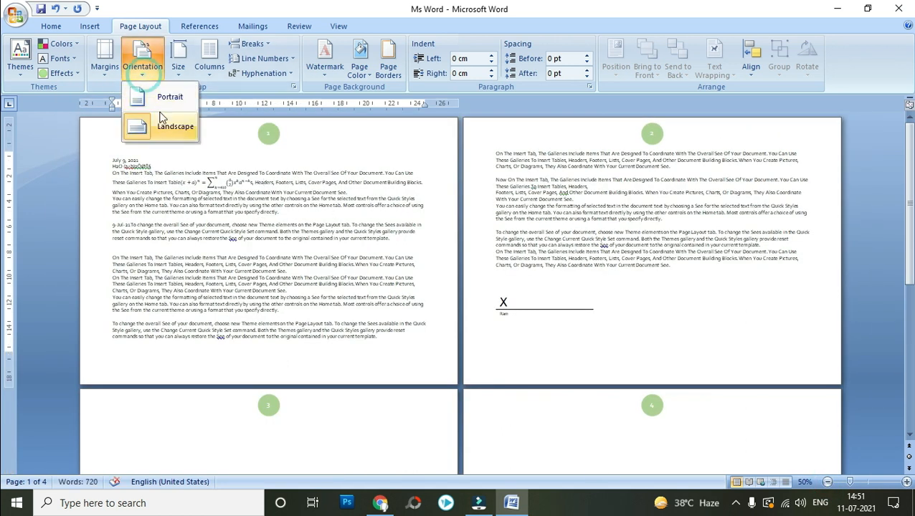
click(161, 104)
scroll(406, 258, down, 1)
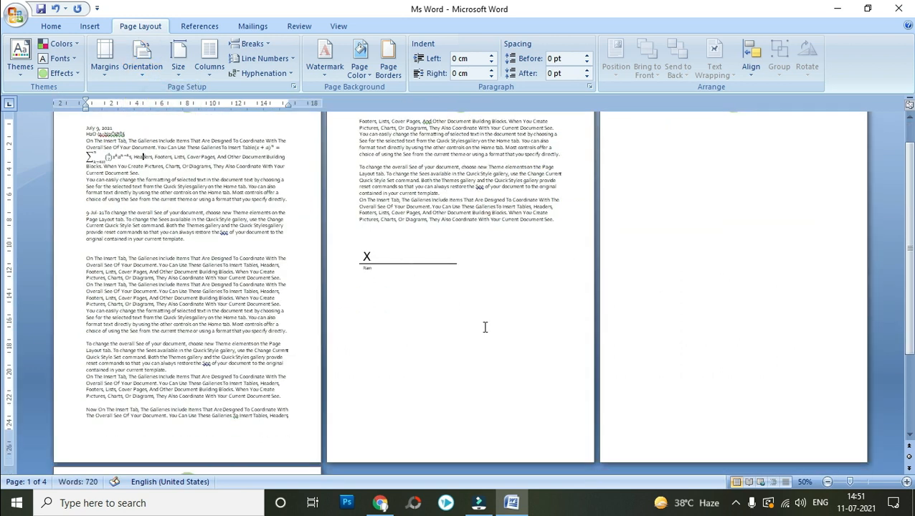
click(143, 66)
click(161, 126)
click(151, 65)
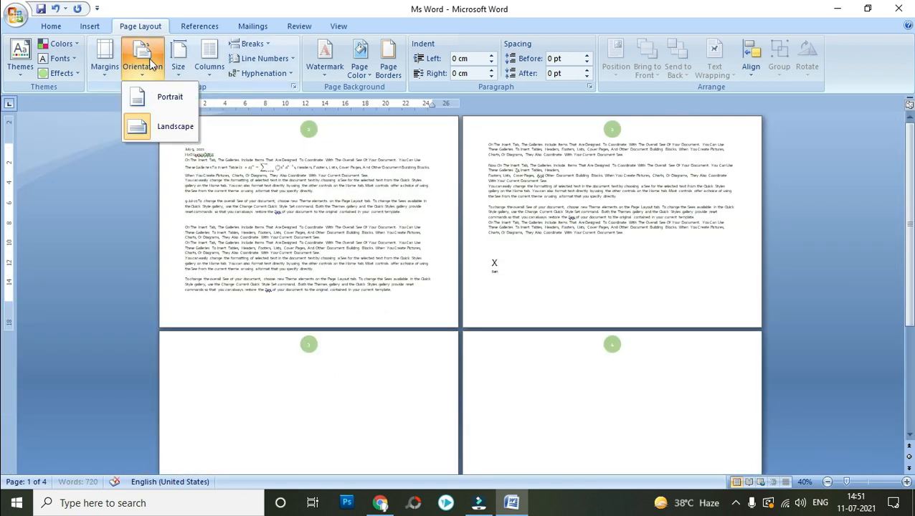
click(146, 101)
click(145, 72)
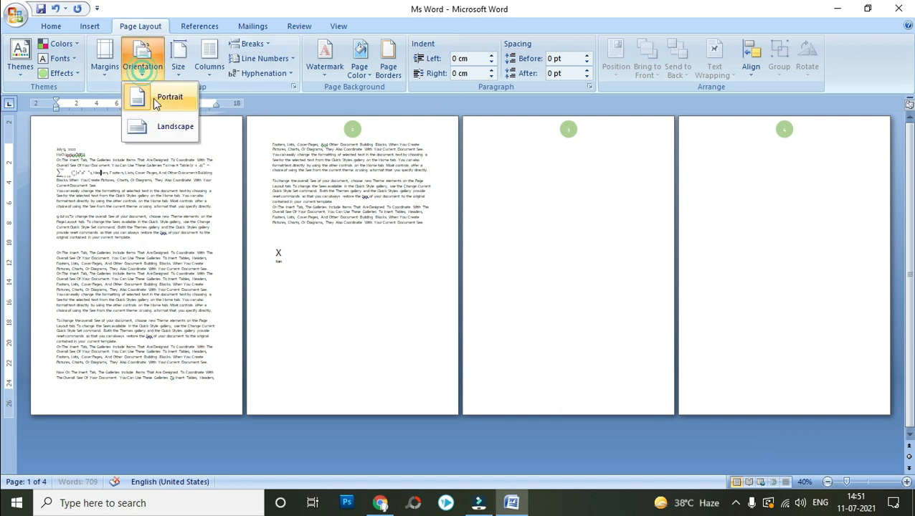
click(150, 124)
click(149, 71)
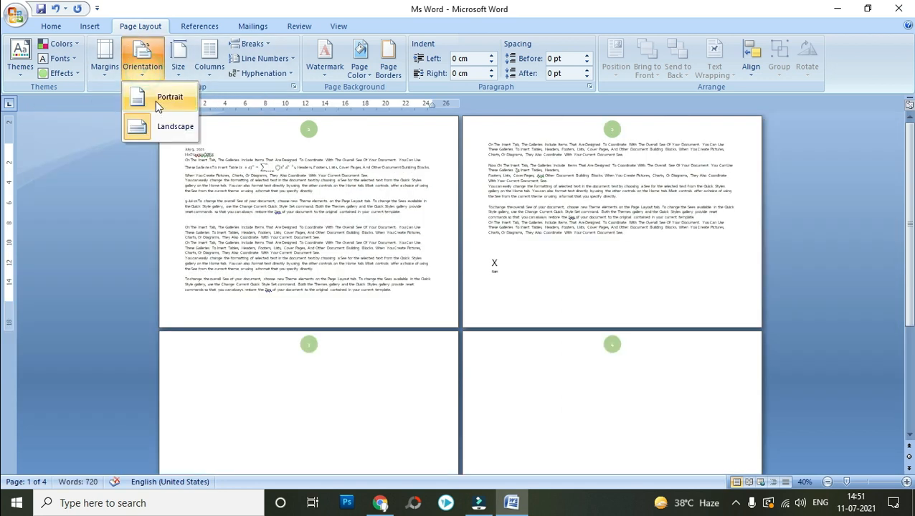
click(155, 101)
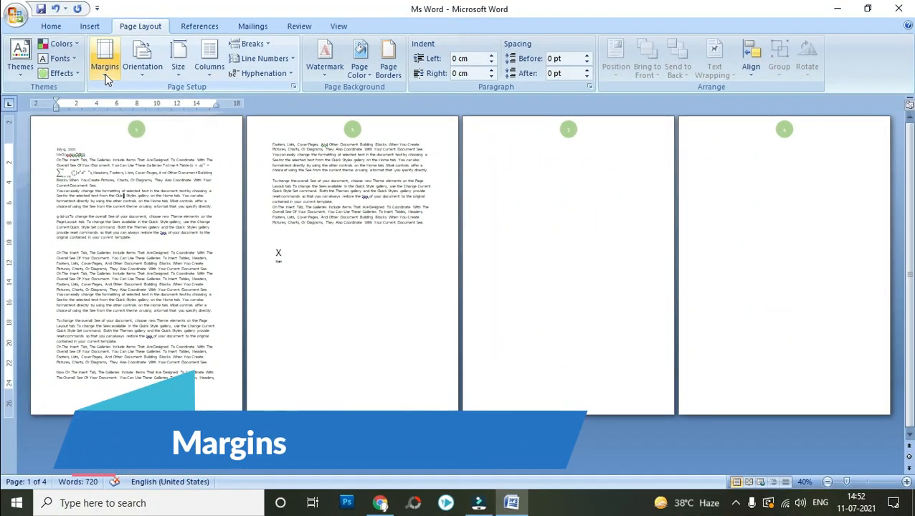
Place the text cursor on the blank line above the "9-Jul-21" paragraph and apply the Narrow margin preset with 1.27 cm margins.
click(301, 114)
click(64, 154)
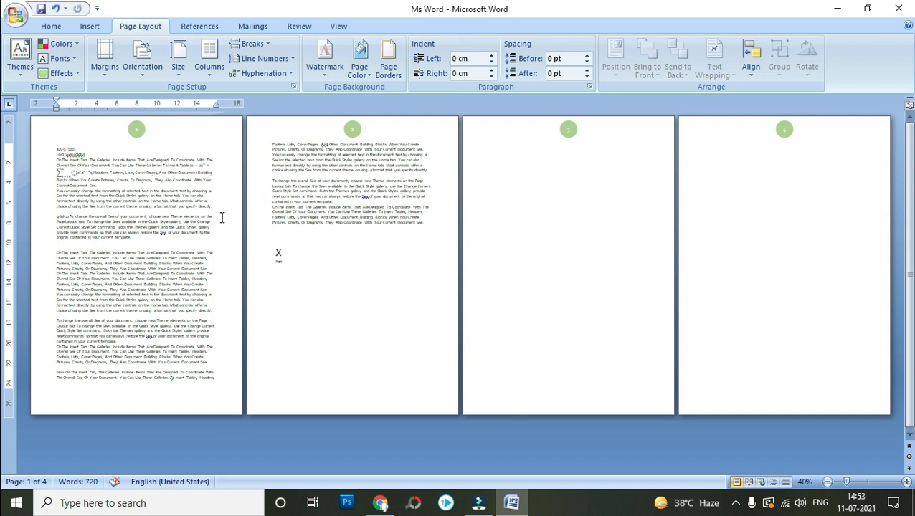
click(194, 212)
click(105, 58)
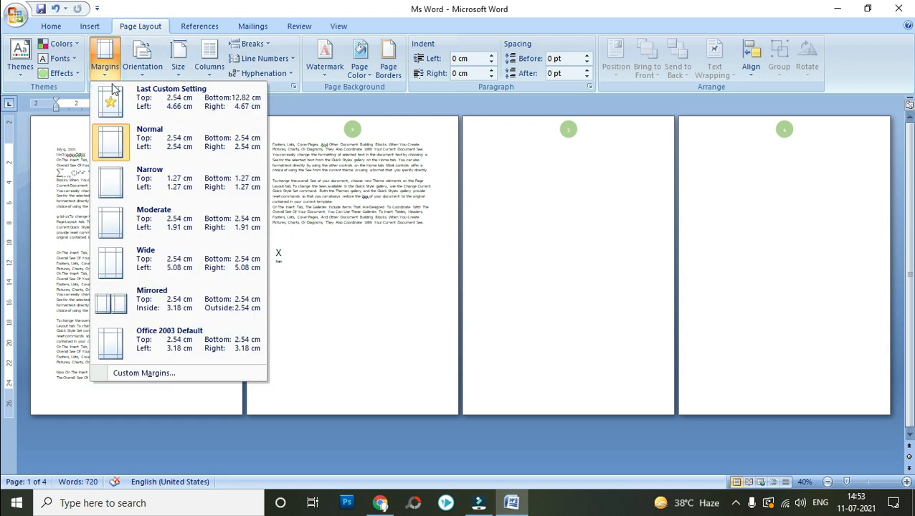
click(136, 185)
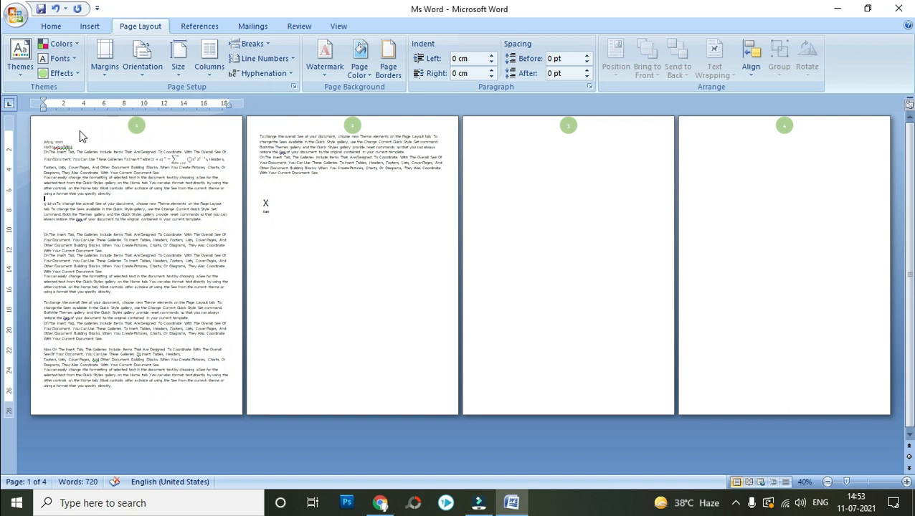
Apply the Moderate margin preset and follow it with the Wide preset to compare their layouts.
click(105, 60)
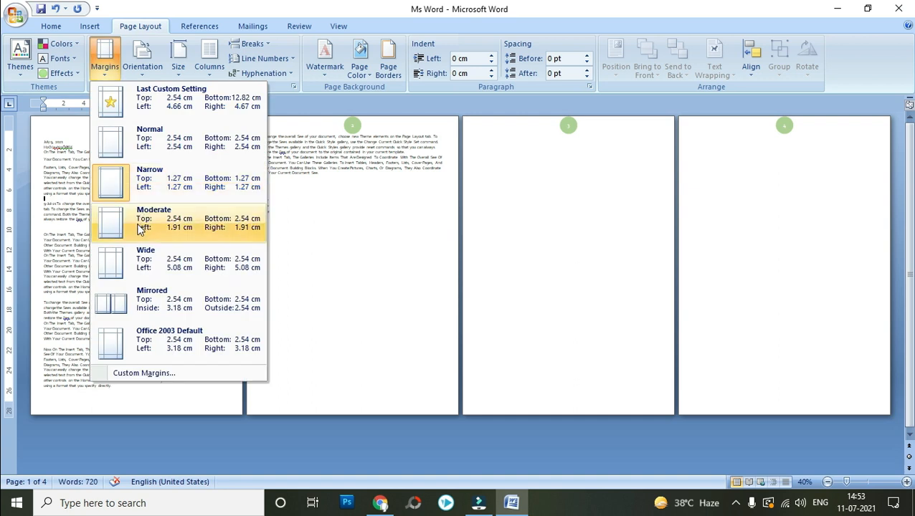
click(138, 224)
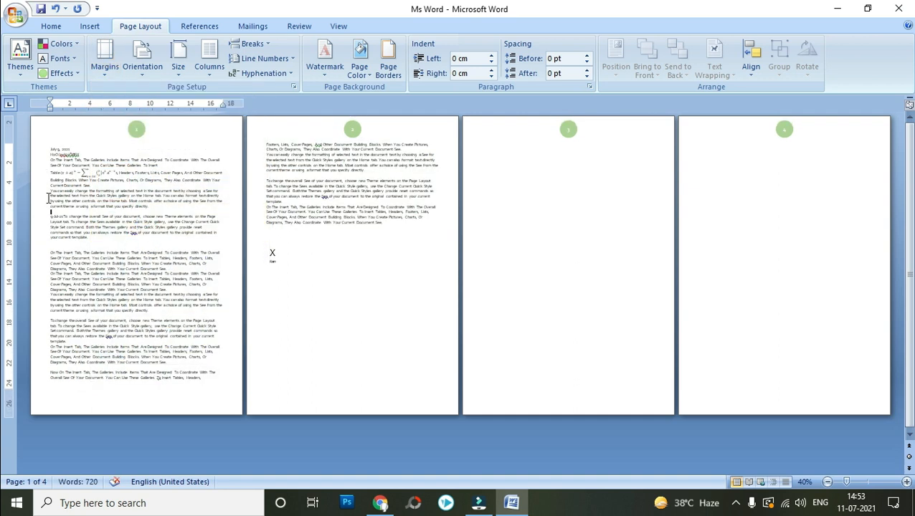
click(104, 60)
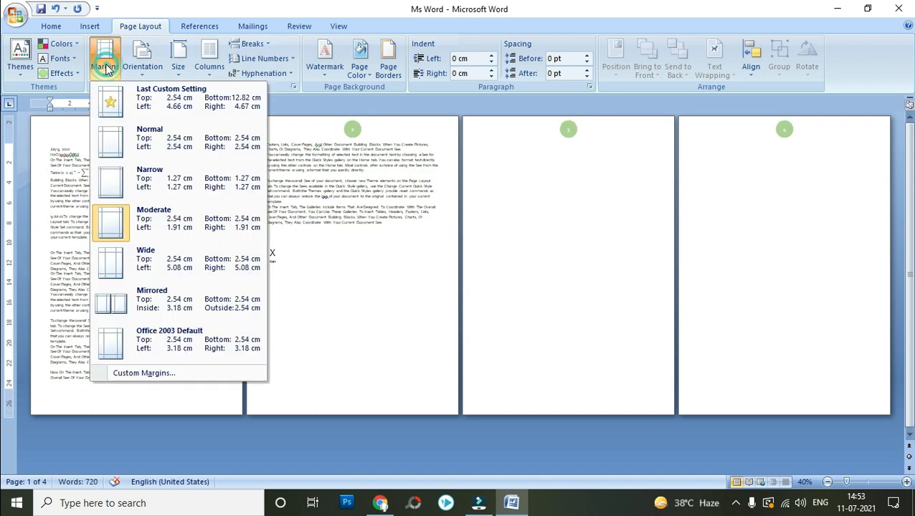
click(156, 261)
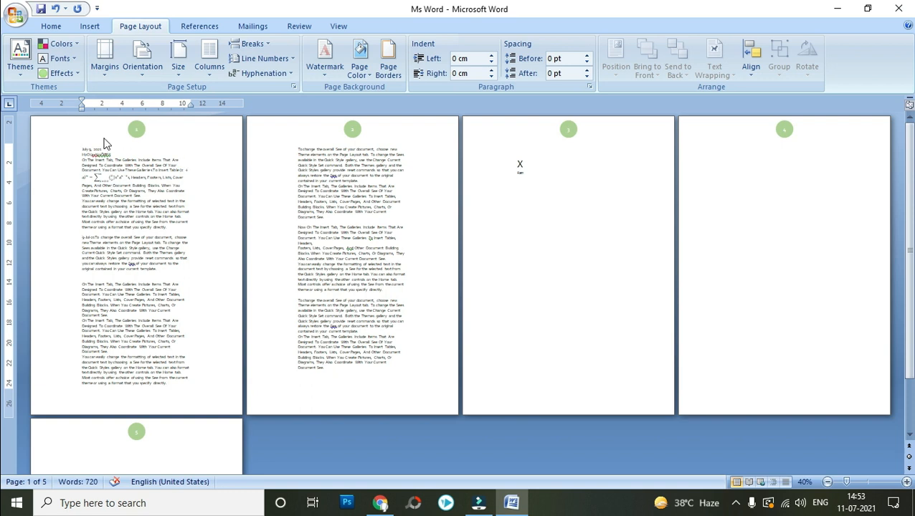
Apply the Mirrored margin preset and follow it with the Office 2003 Default preset.
click(104, 63)
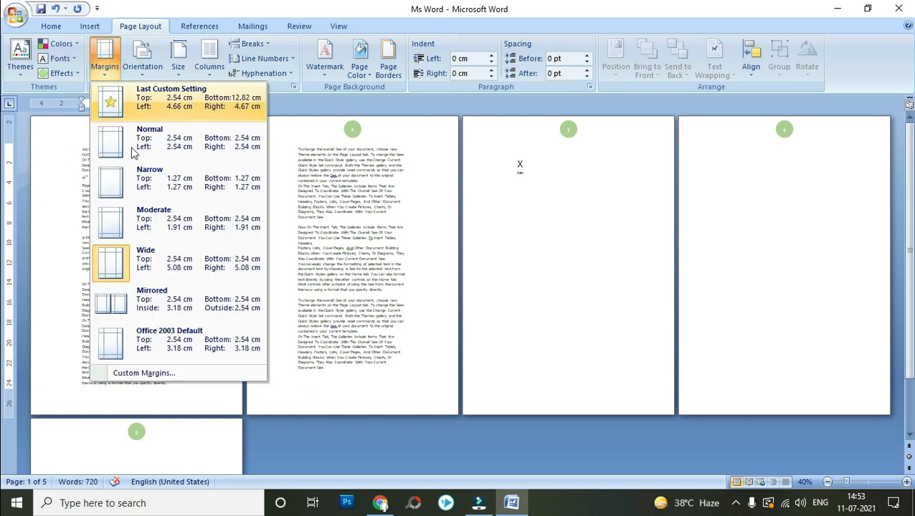
click(154, 306)
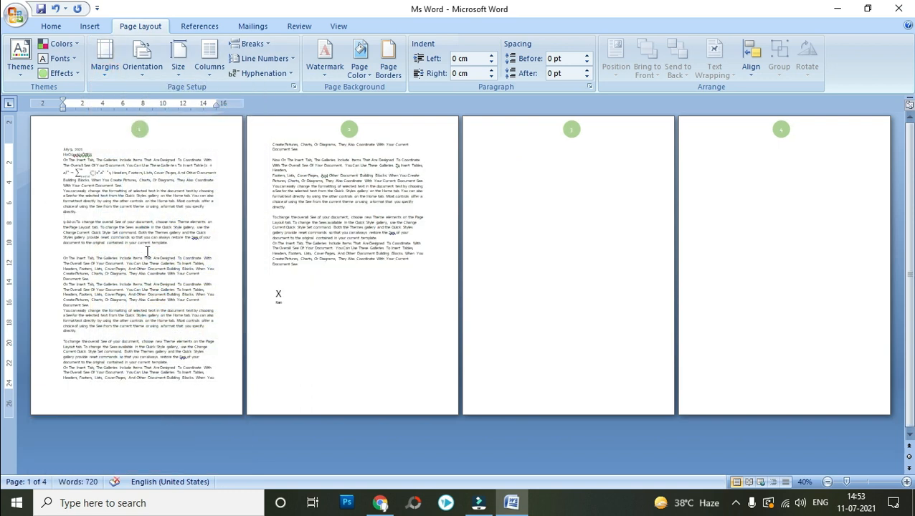
click(105, 63)
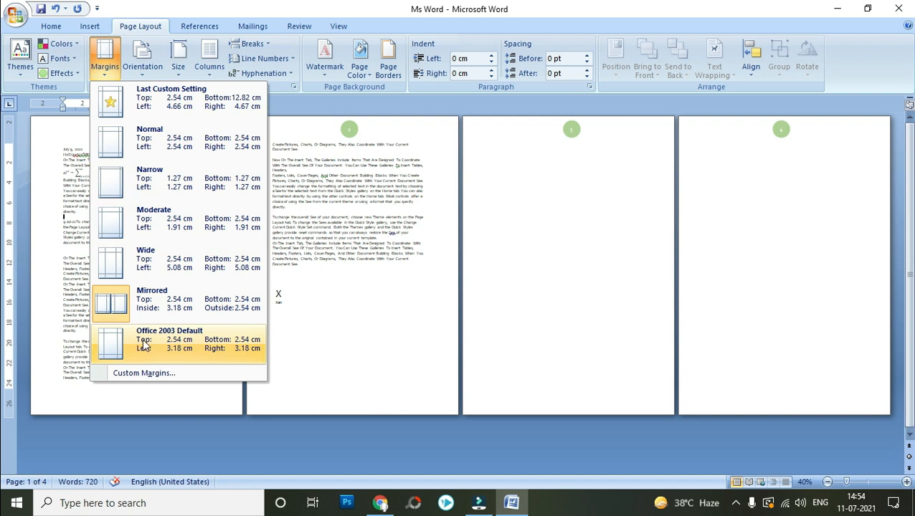
click(143, 345)
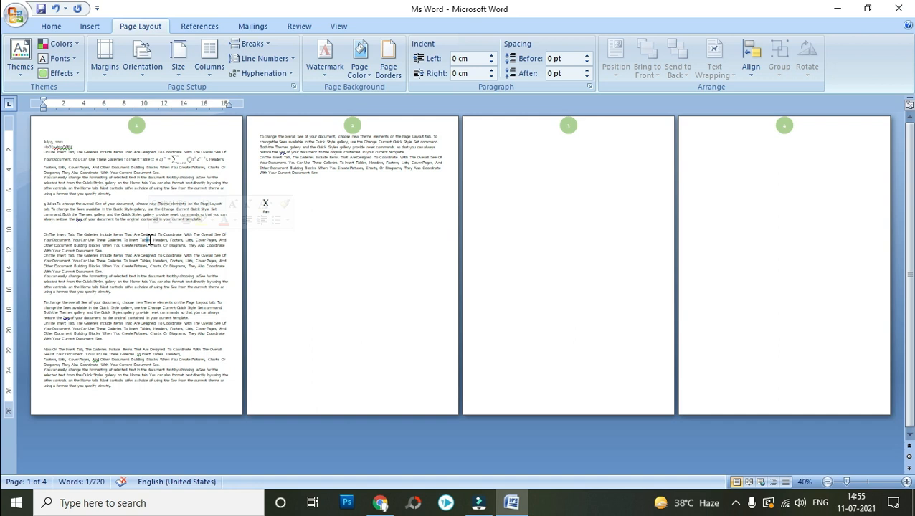
Place the text cursor below the "9-Jul-21" paragraph and set the whole document's gutter to 3 cm in the custom margins.
click(93, 231)
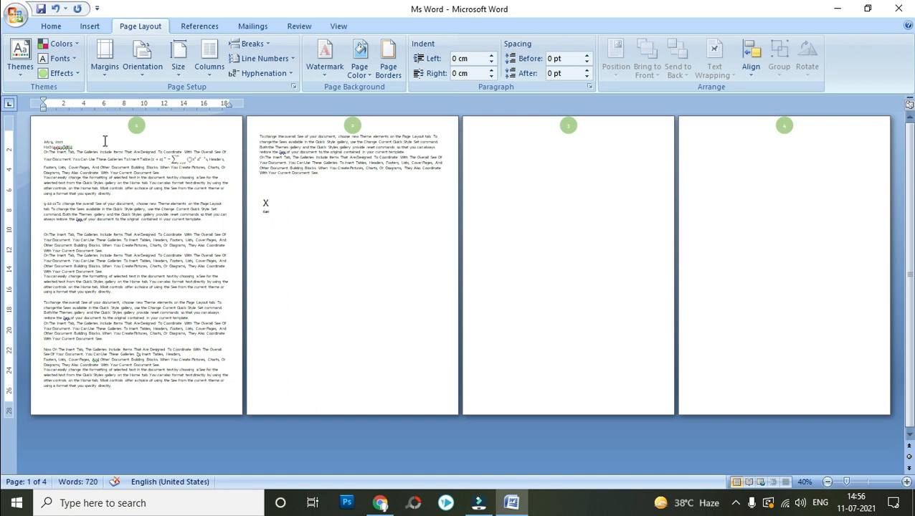
click(104, 71)
click(126, 374)
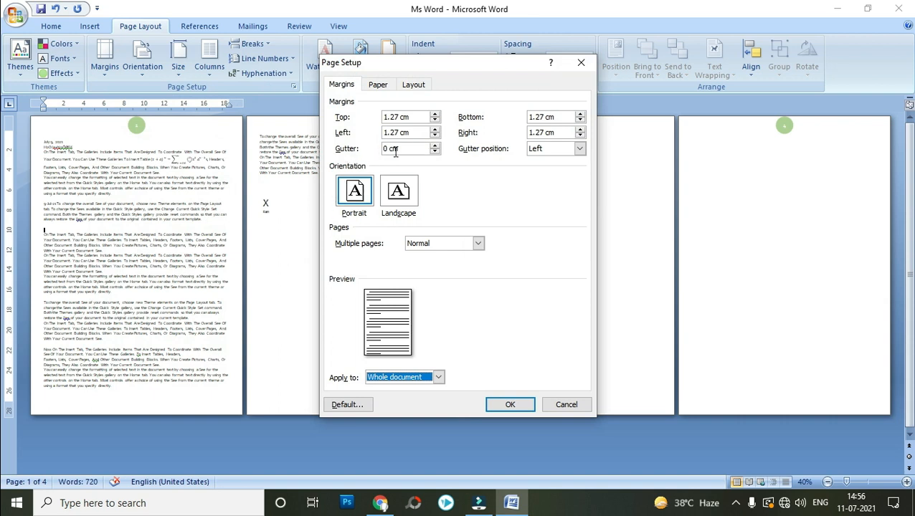
click(434, 145)
click(435, 145)
click(435, 144)
click(434, 145)
click(434, 145)
click(435, 145)
click(435, 145)
click(435, 145)
click(435, 145)
click(435, 145)
click(435, 145)
click(434, 145)
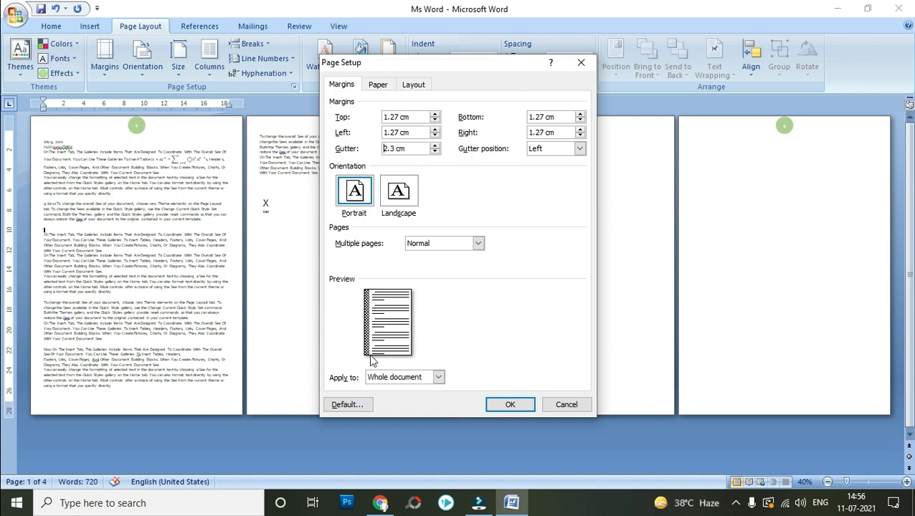
click(435, 152)
click(435, 152)
click(434, 152)
click(435, 153)
click(435, 152)
click(434, 146)
click(435, 145)
click(435, 145)
click(435, 146)
click(435, 146)
click(435, 145)
click(435, 146)
click(434, 146)
click(435, 145)
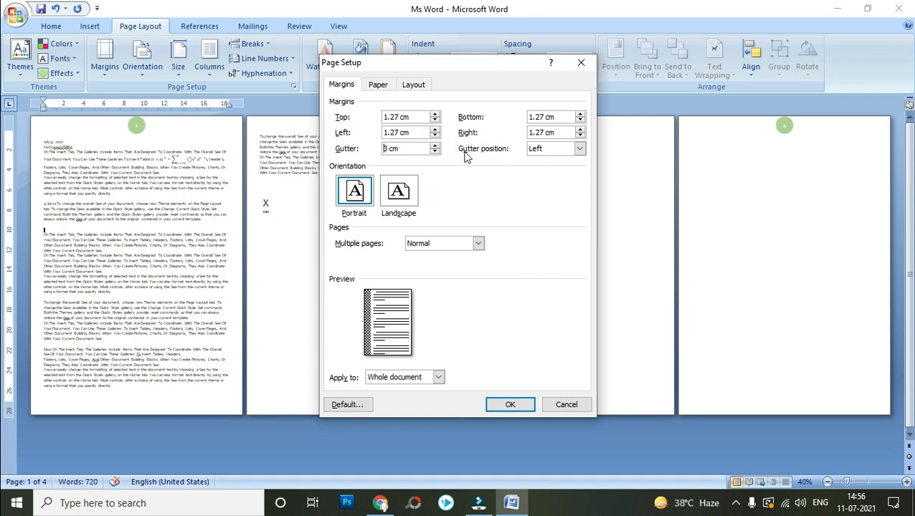
Switch the gutter position to Top and back to Left, and apply the page setup to the document.
click(579, 150)
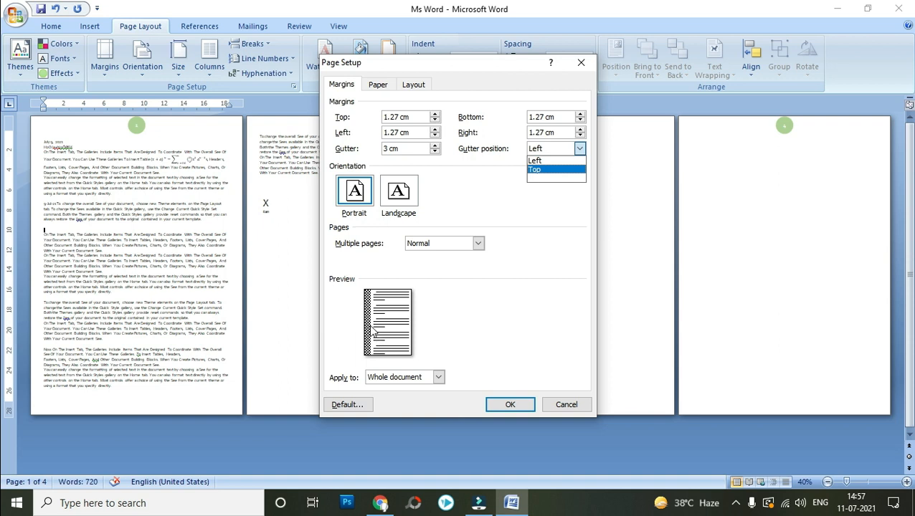
click(547, 161)
click(556, 150)
click(548, 176)
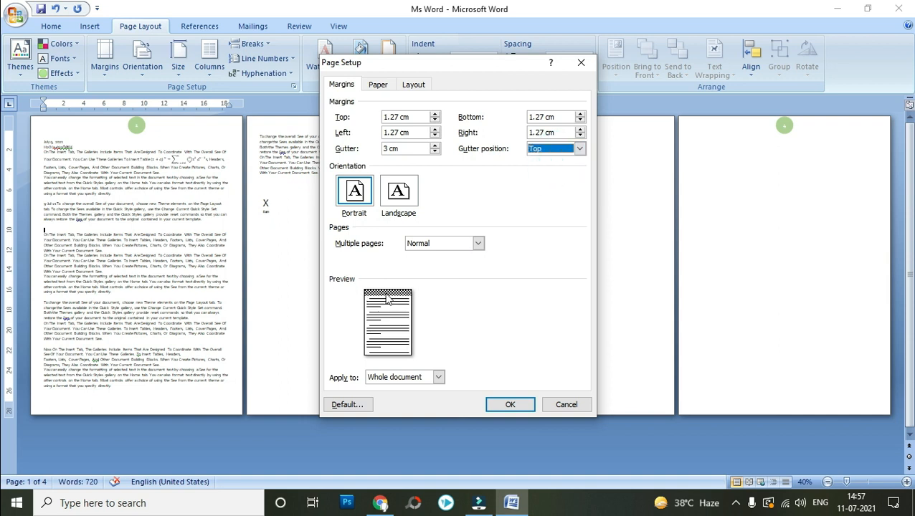
click(534, 149)
click(541, 164)
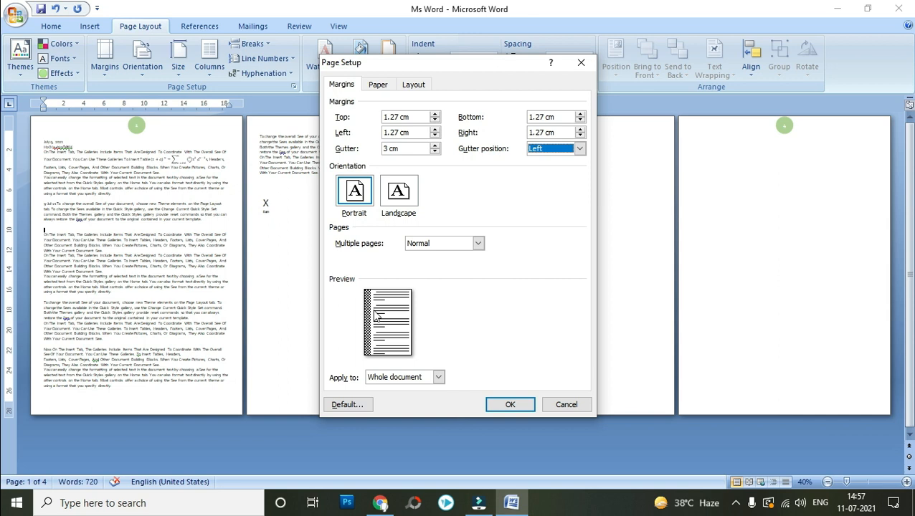
click(504, 406)
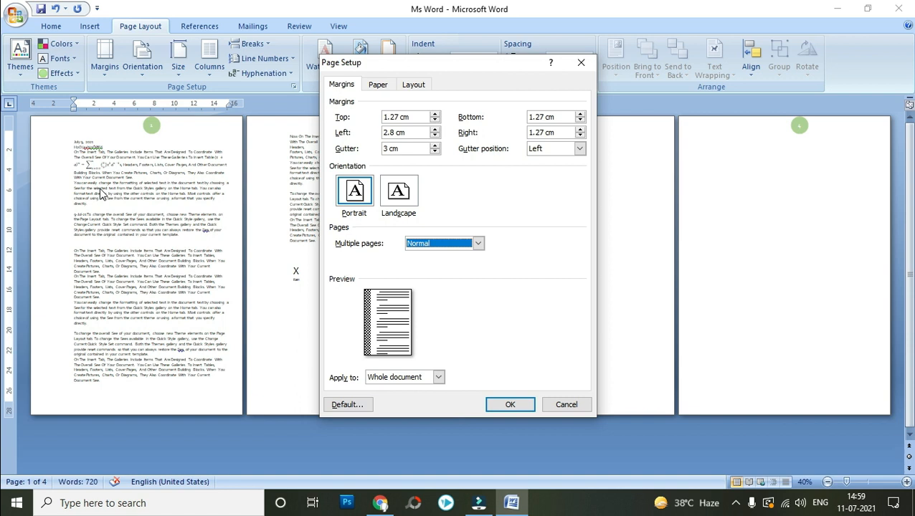
Cancel the reopened page setup and select the first page's text from the date line down to "With Your Current".
click(582, 403)
click(41, 207)
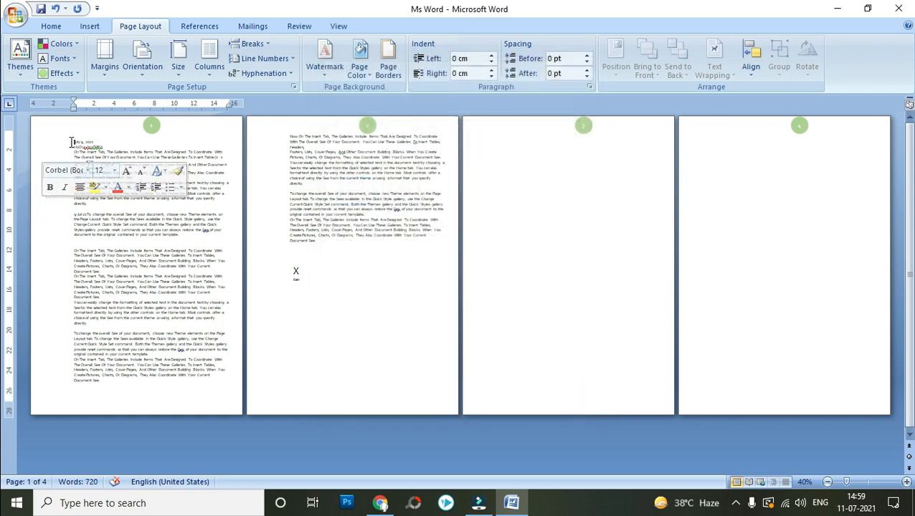
click(70, 140)
click(70, 137)
drag(79, 145, 236, 374)
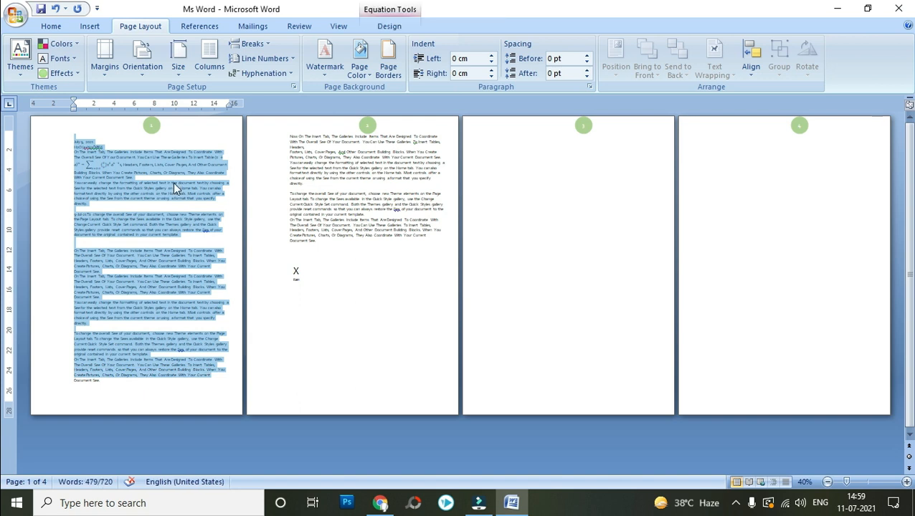
In the custom margin settings, choose landscape orientation and reduce the gutter to 0 cm.
click(105, 72)
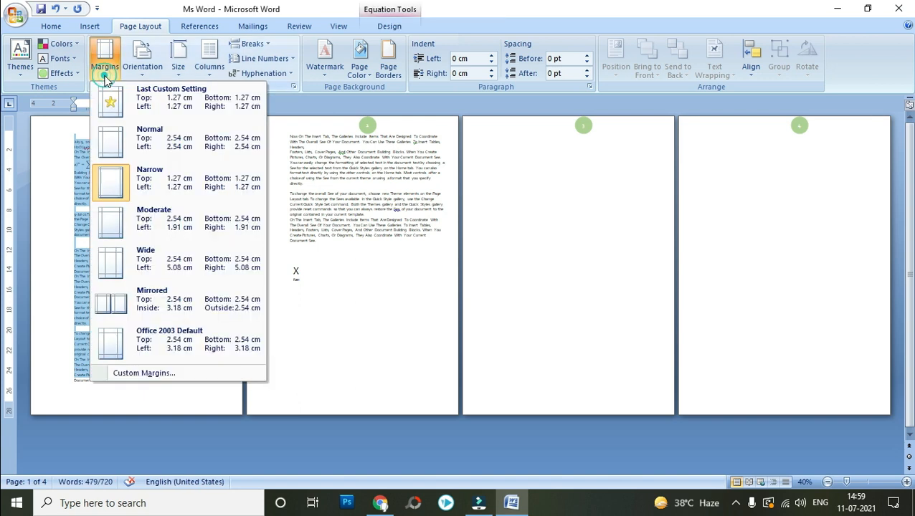
click(140, 374)
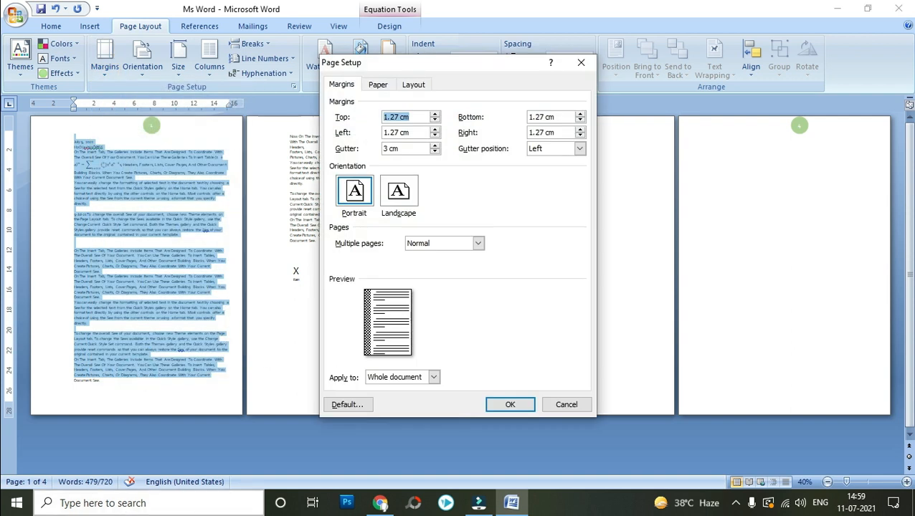
click(400, 196)
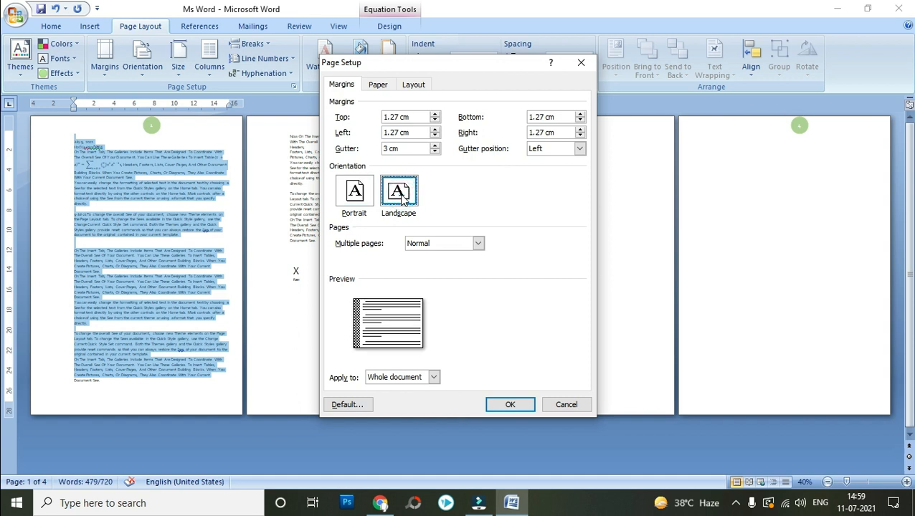
click(435, 152)
click(435, 152)
click(435, 152)
click(434, 152)
click(434, 152)
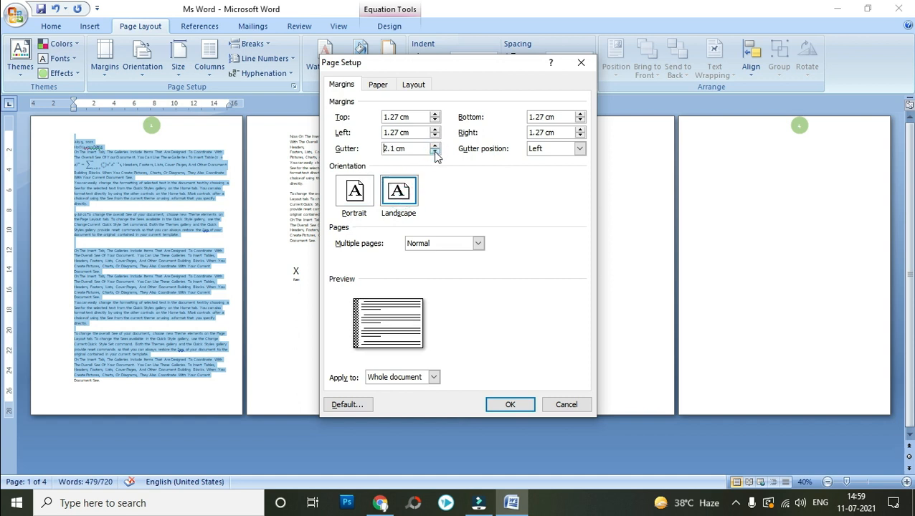
Limit the landscape page setup to the selected text and apply it.
click(403, 379)
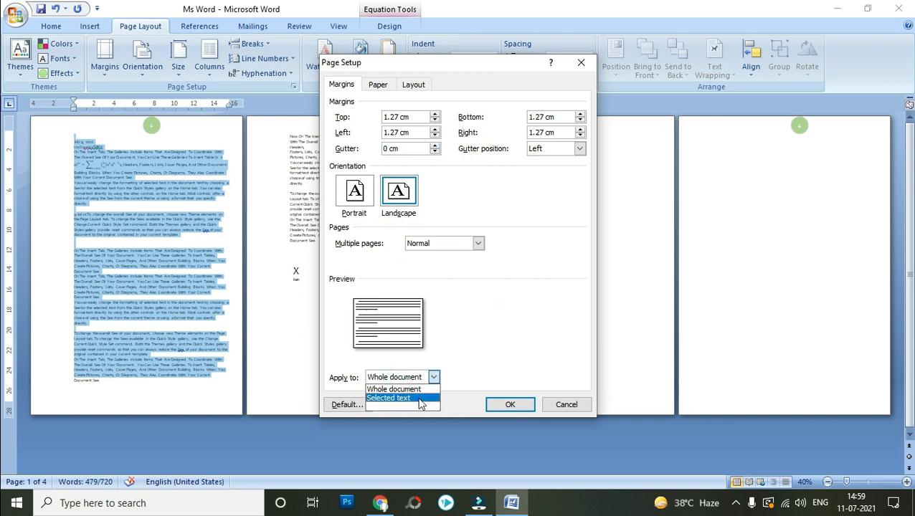
click(404, 398)
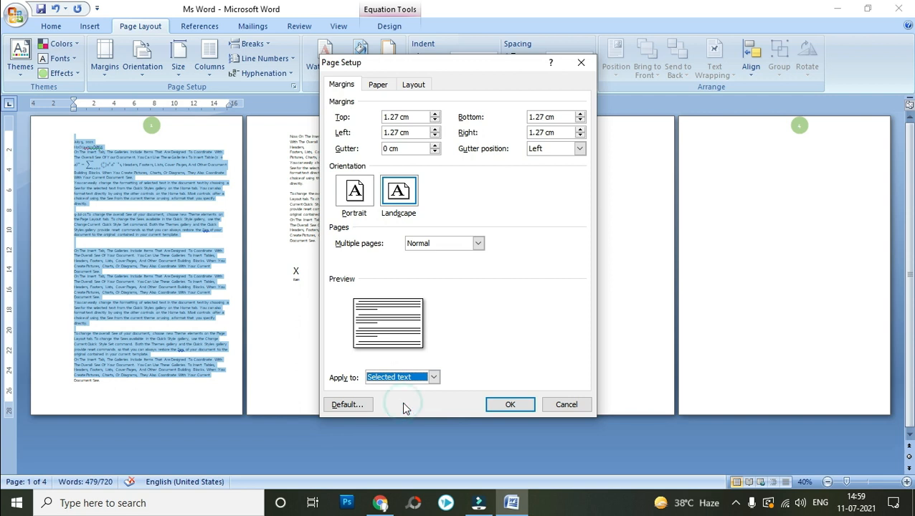
click(521, 406)
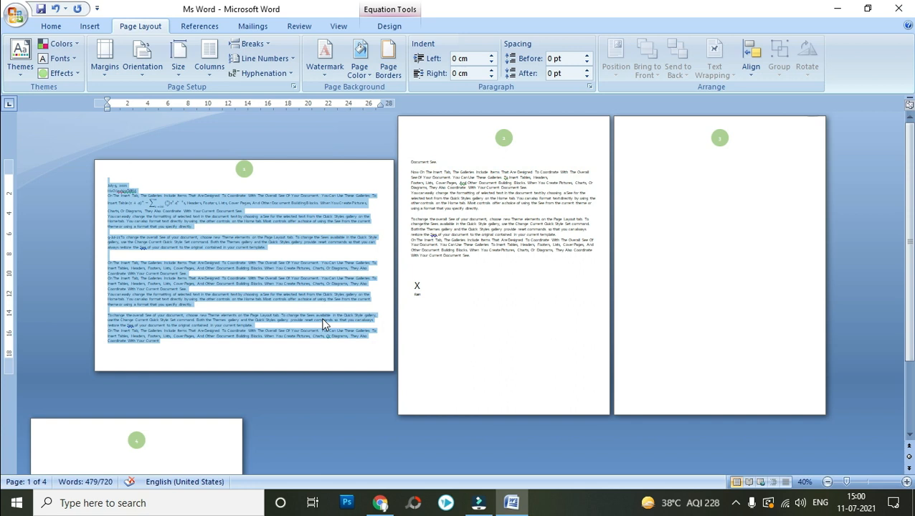
Switch the selected text's page to portrait and back to landscape, and open the custom margin settings.
click(144, 75)
click(158, 99)
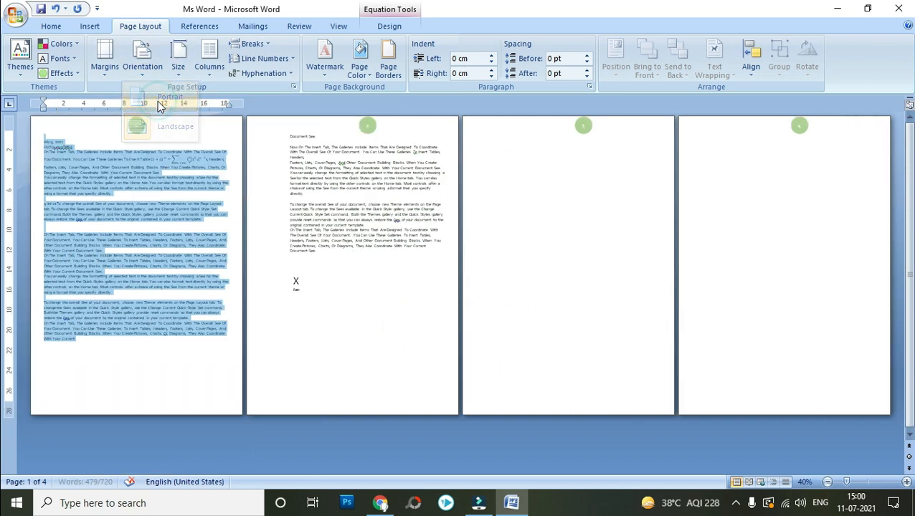
click(142, 66)
click(161, 125)
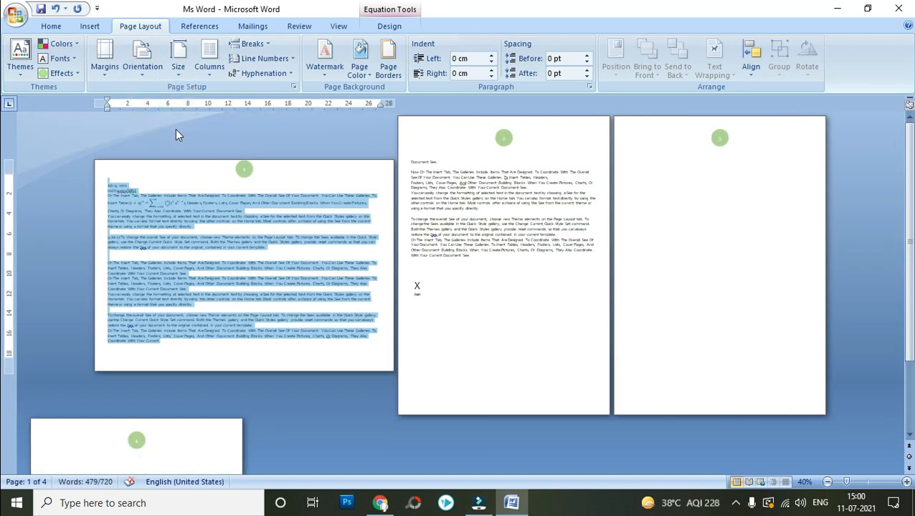
click(107, 64)
click(207, 375)
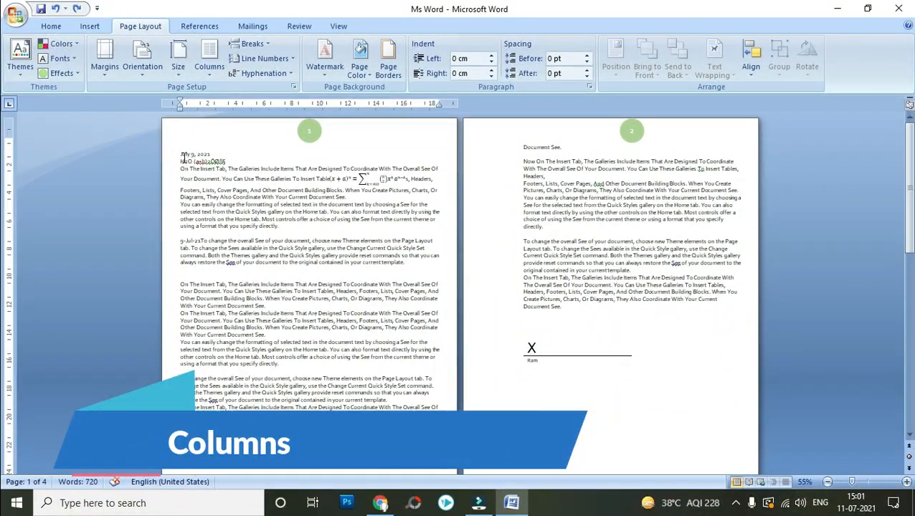
Select the first page's text from "July 9, 2021" to "With Your Current" and arrange it in two columns.
drag(179, 154, 258, 431)
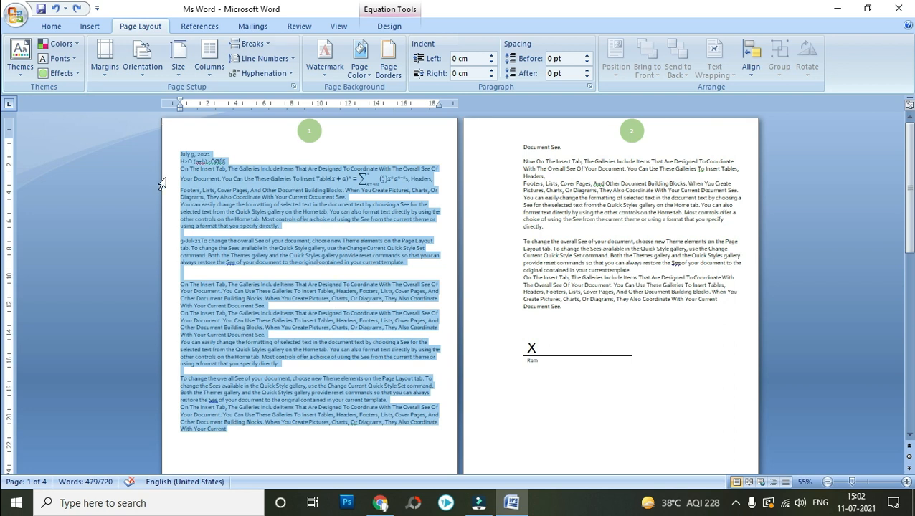
click(206, 72)
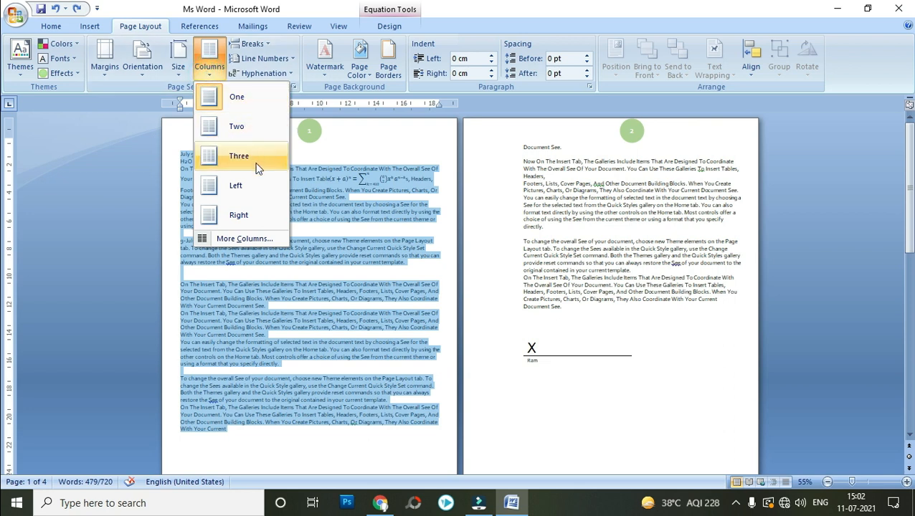
click(248, 127)
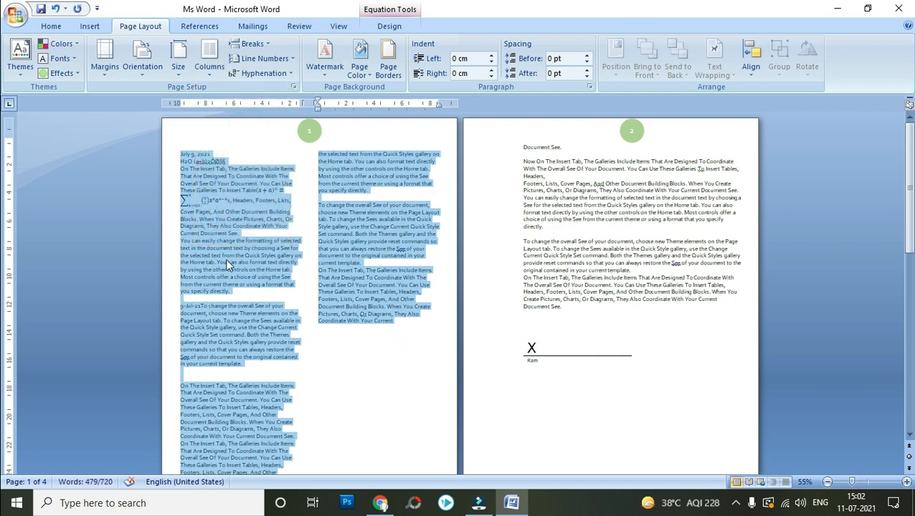
scroll(225, 259, down, 3)
scroll(224, 264, up, 3)
Arrange the selected text in three columns, and replace that layout with a custom one of five equal columns.
click(209, 58)
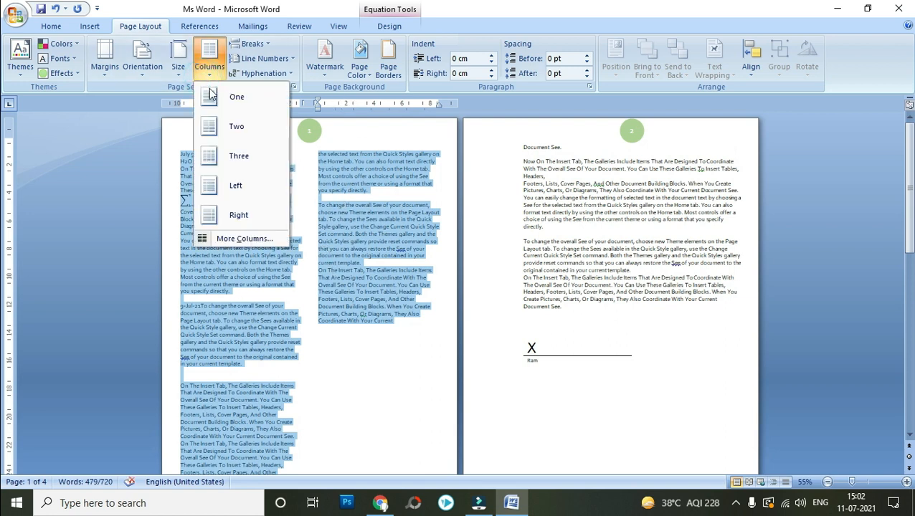
click(237, 158)
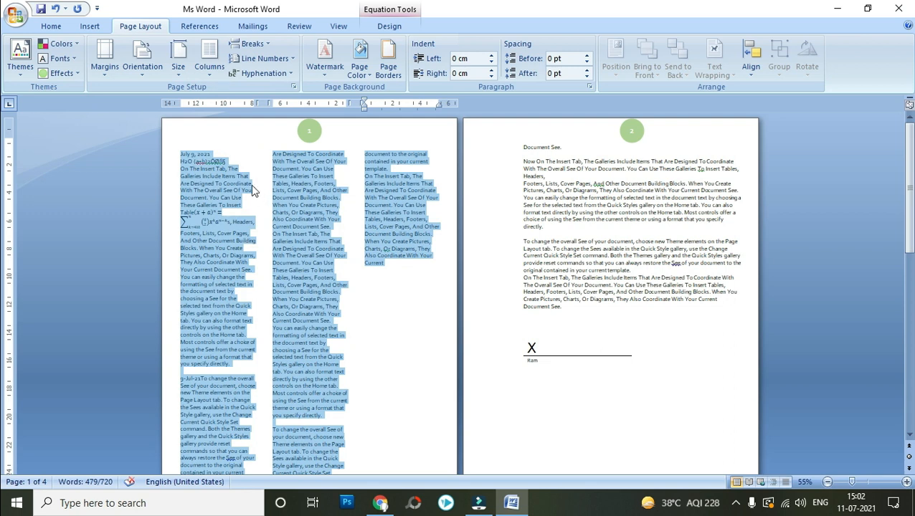
click(211, 72)
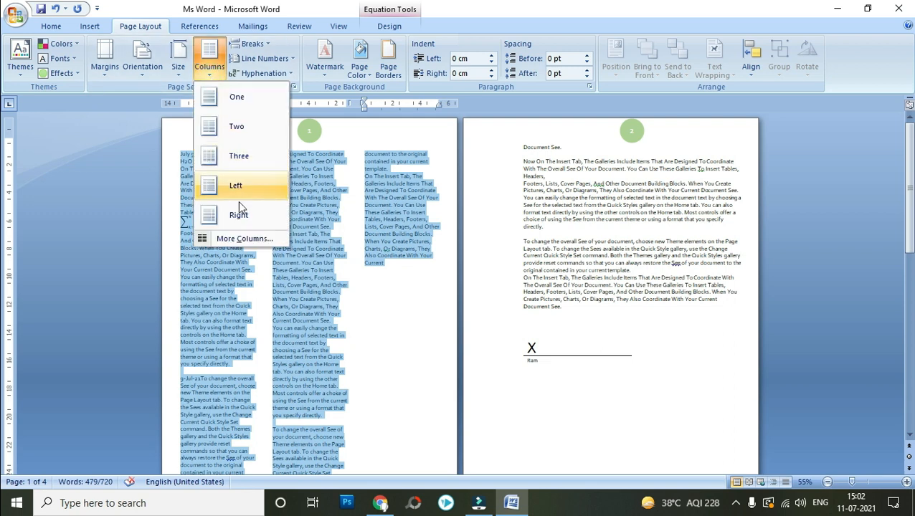
click(238, 239)
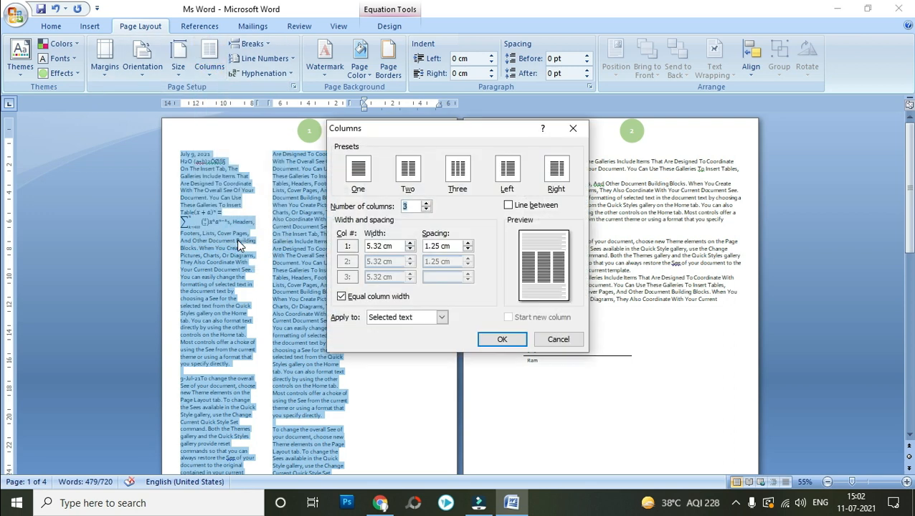
click(426, 204)
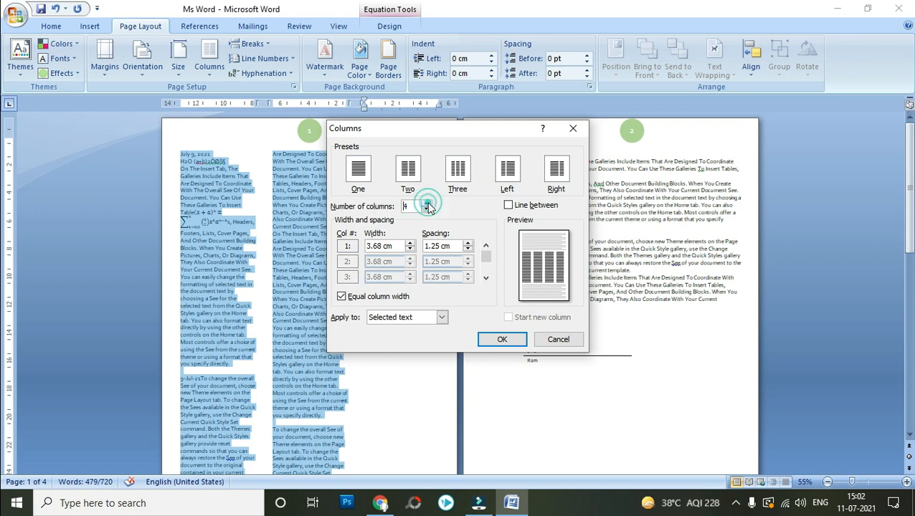
click(426, 204)
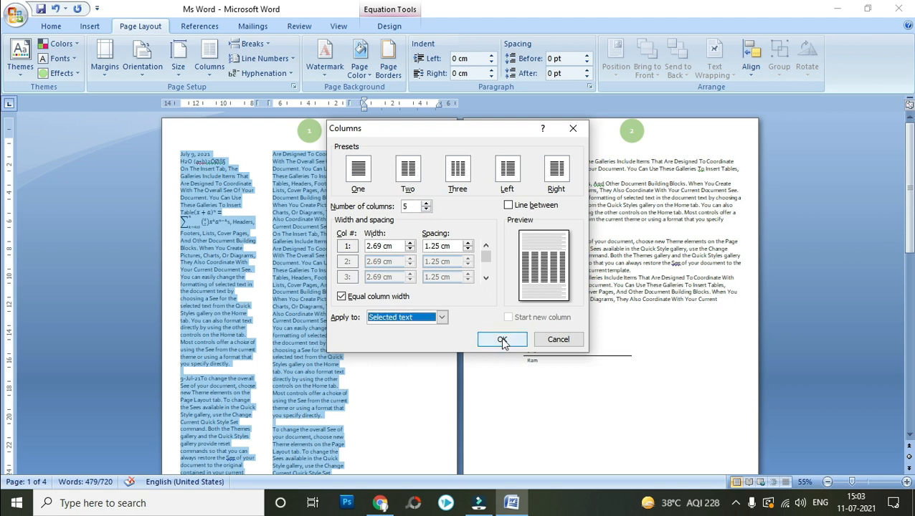
click(502, 341)
scroll(355, 282, down, 3)
scroll(346, 272, up, 3)
scroll(347, 272, down, 3)
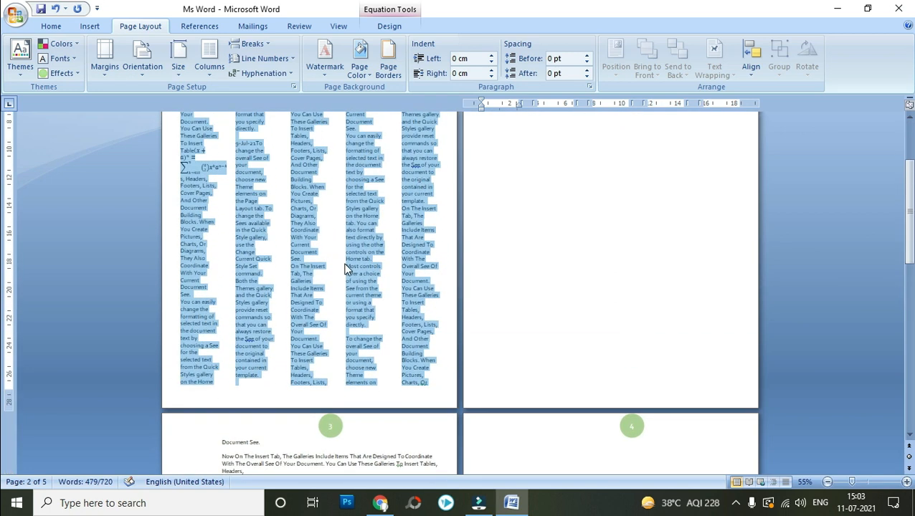
scroll(345, 267, up, 3)
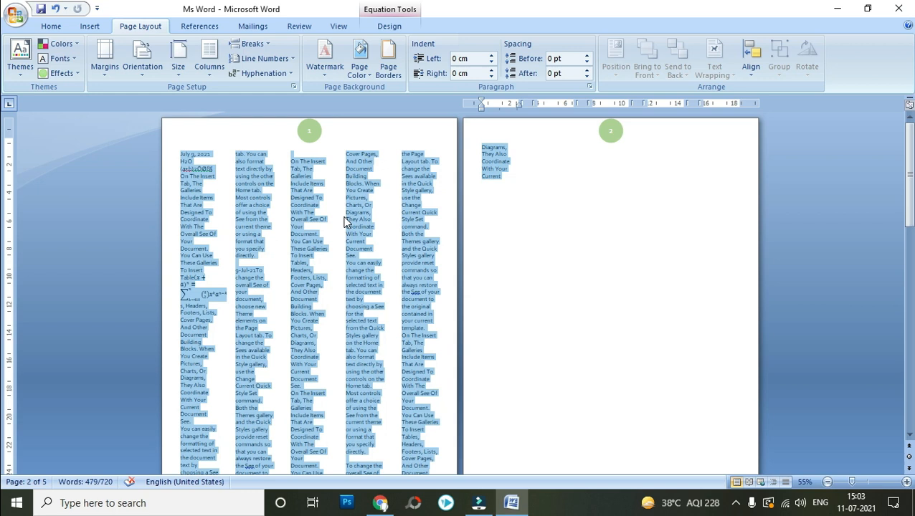
Return the selected text to a single column and clear the selection.
click(209, 59)
click(237, 98)
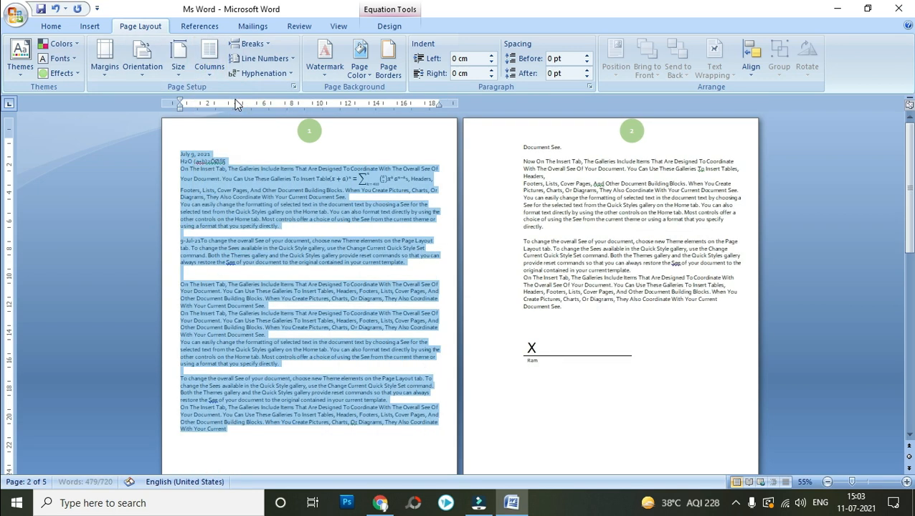
click(226, 139)
Apply the Left column layout to the first page's text, and replace it with the Right layout.
click(211, 76)
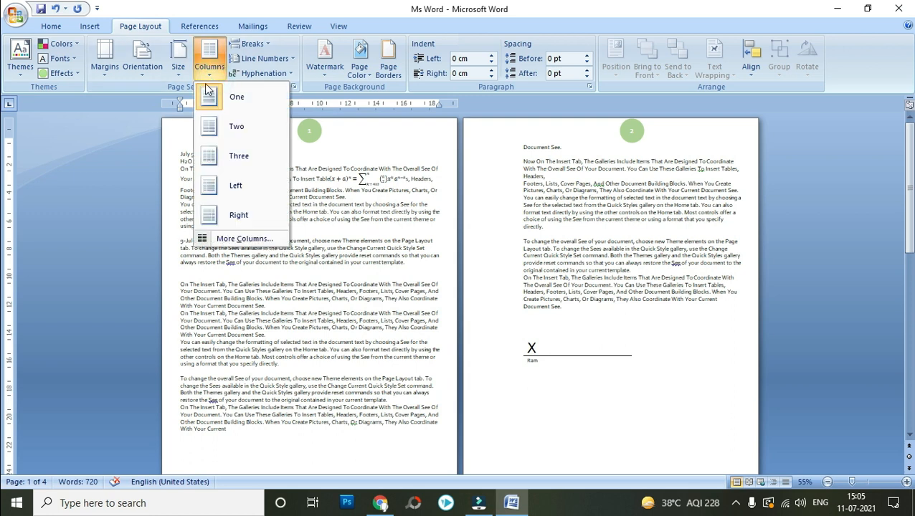
click(228, 190)
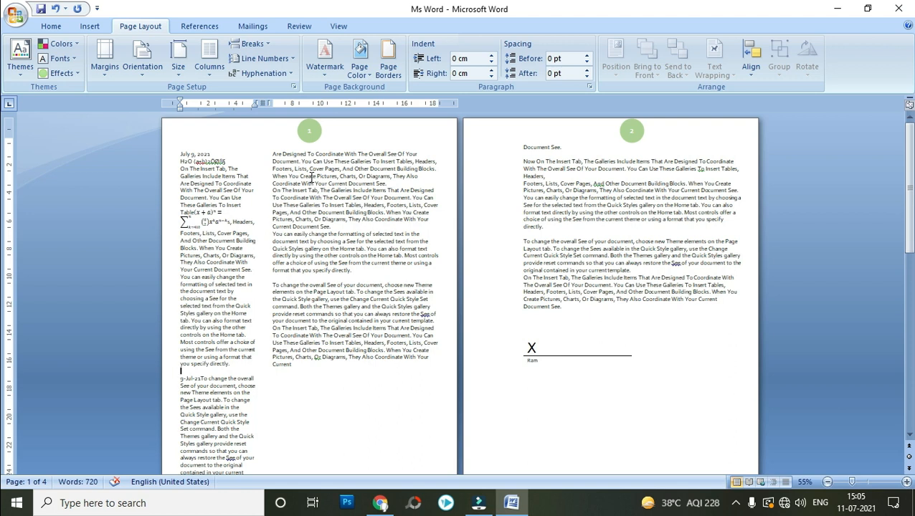
click(210, 68)
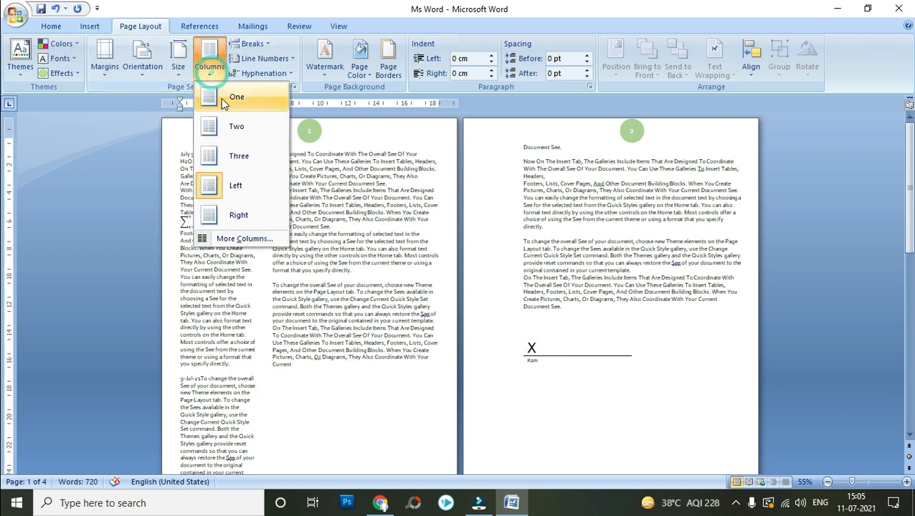
click(243, 215)
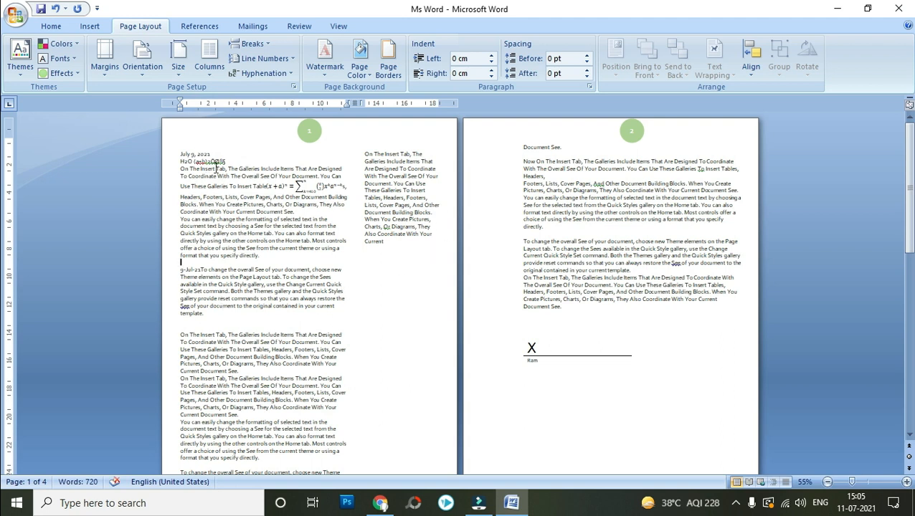
scroll(328, 228, down, 3)
scroll(273, 179, up, 3)
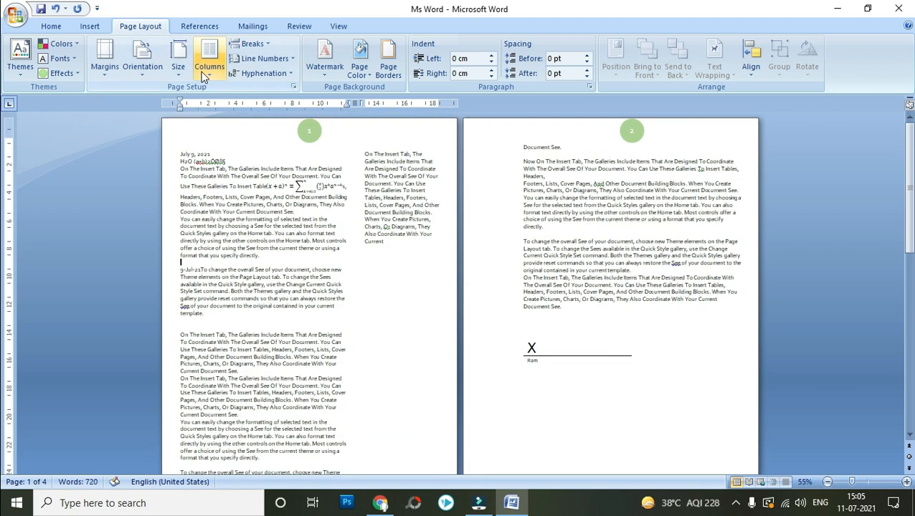
Restore the single column, and arrange the first page's text from "July 9, 2021" to "With Your Current" in two columns.
click(209, 59)
click(224, 101)
click(184, 154)
drag(182, 154, 406, 430)
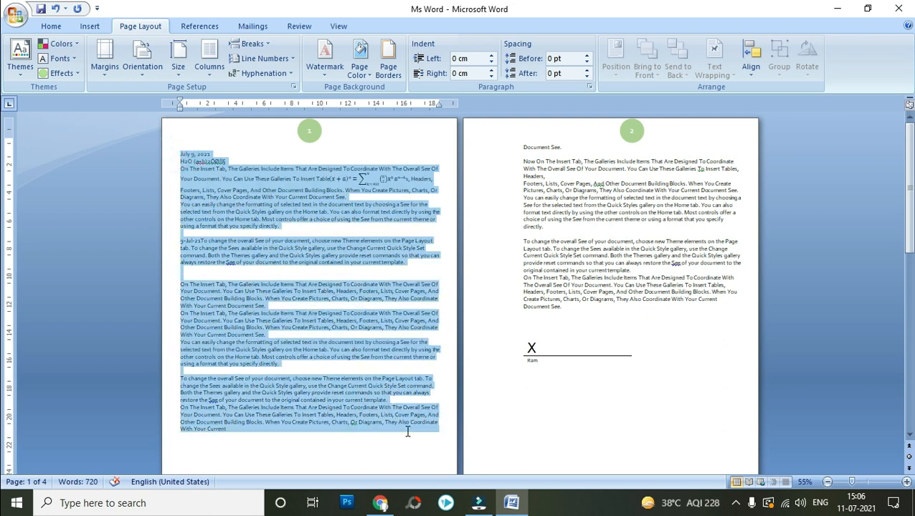
click(209, 67)
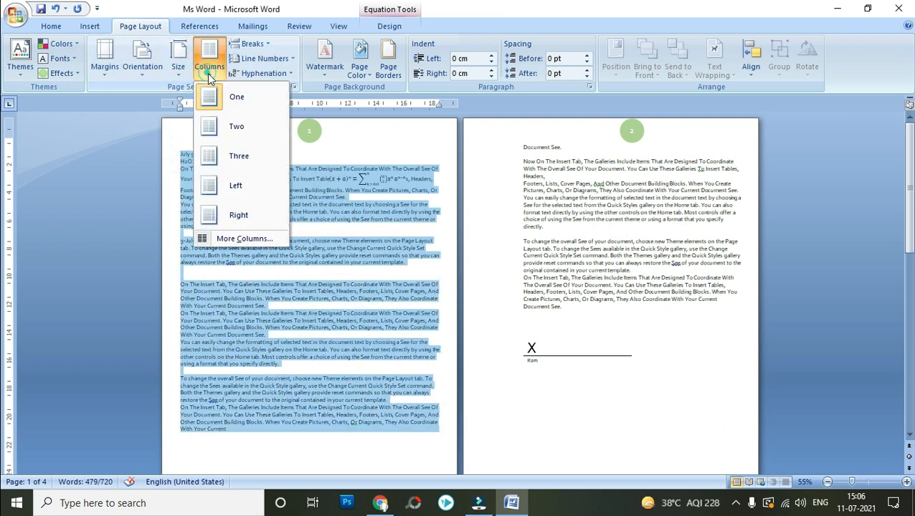
click(228, 122)
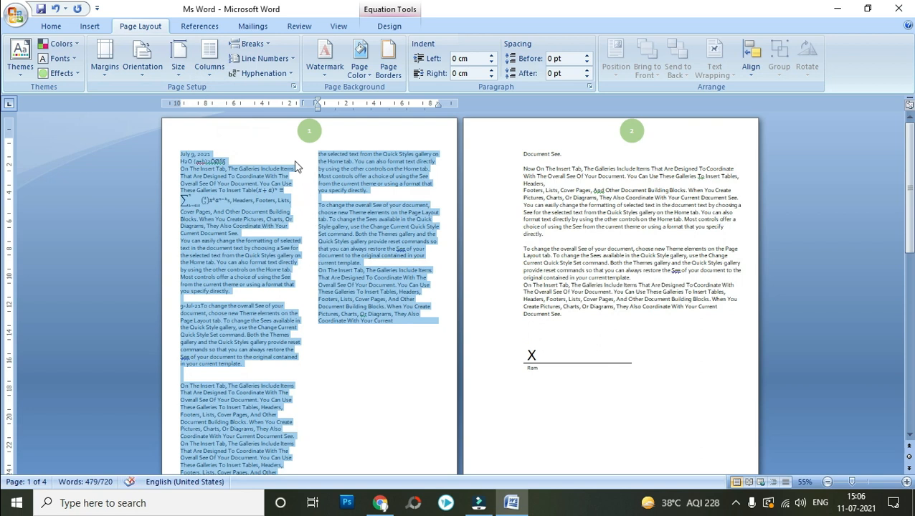
Add a line between the selected text's columns, keep the number of columns at 2, and apply the settings.
click(210, 68)
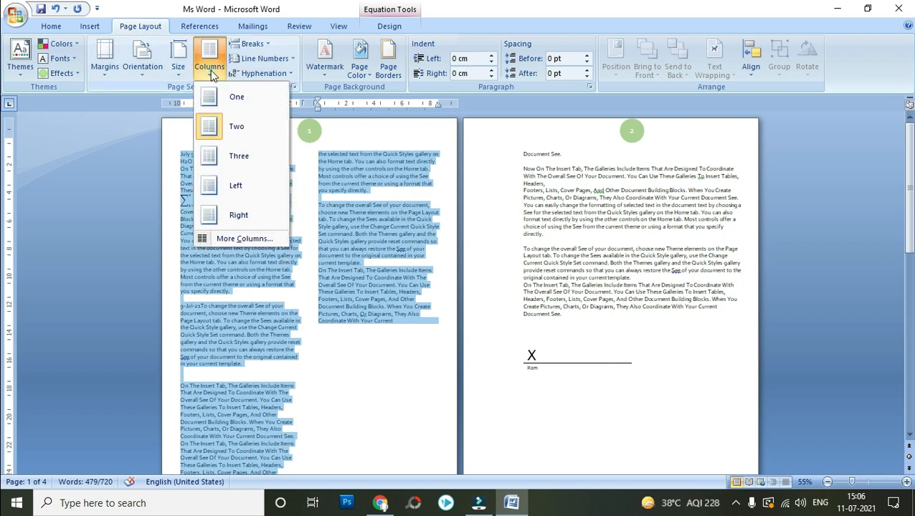
click(241, 240)
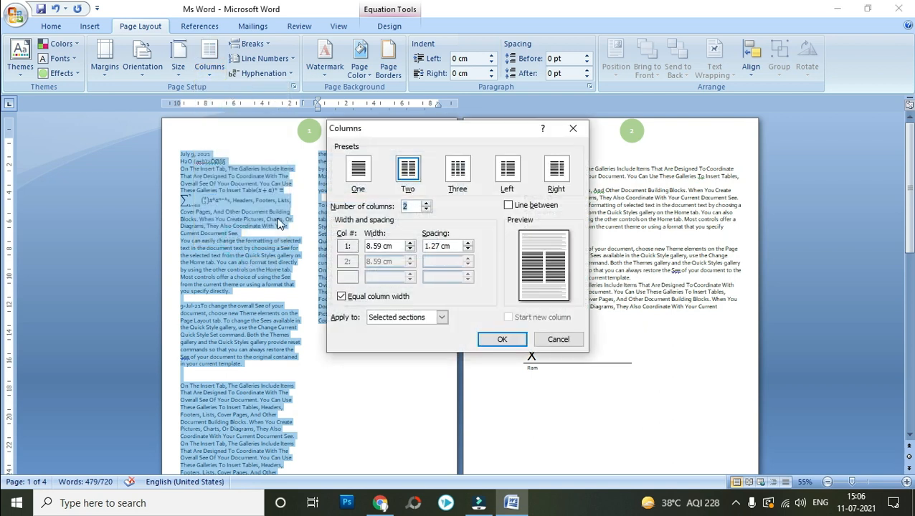
click(508, 206)
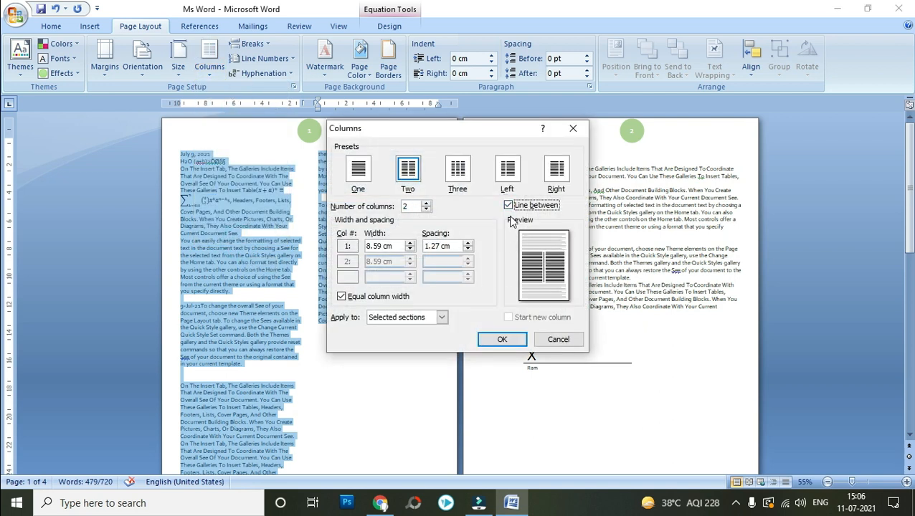
click(427, 204)
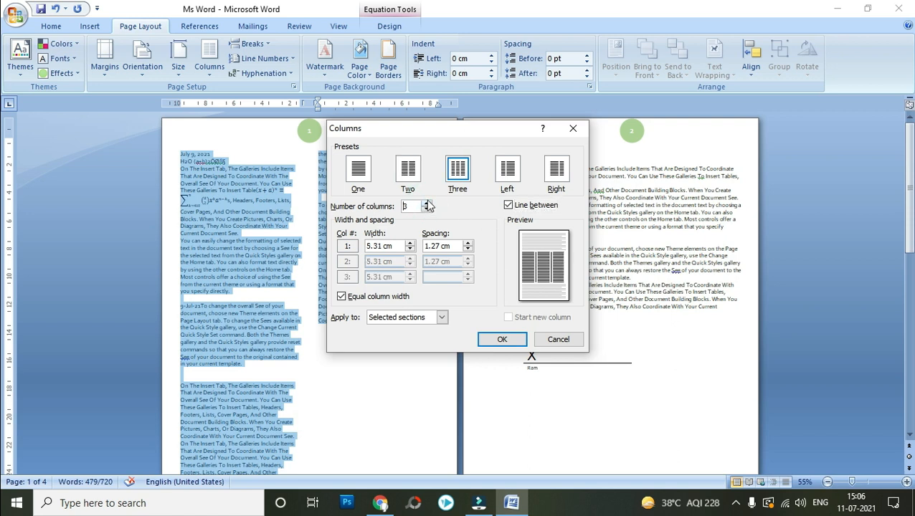
click(426, 209)
click(426, 209)
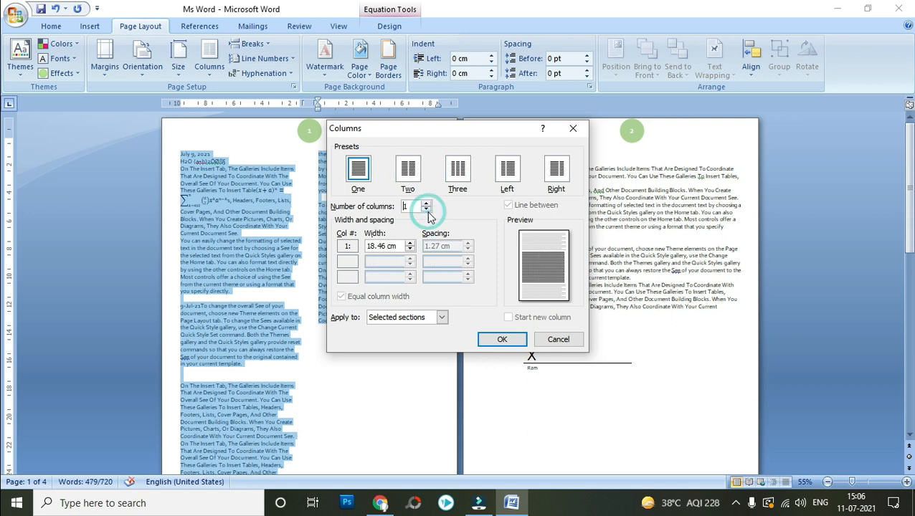
click(427, 205)
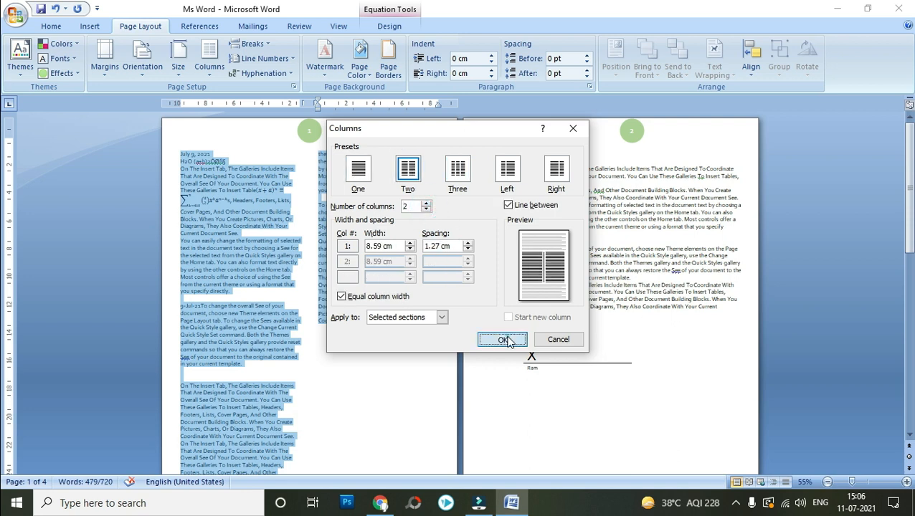
click(502, 339)
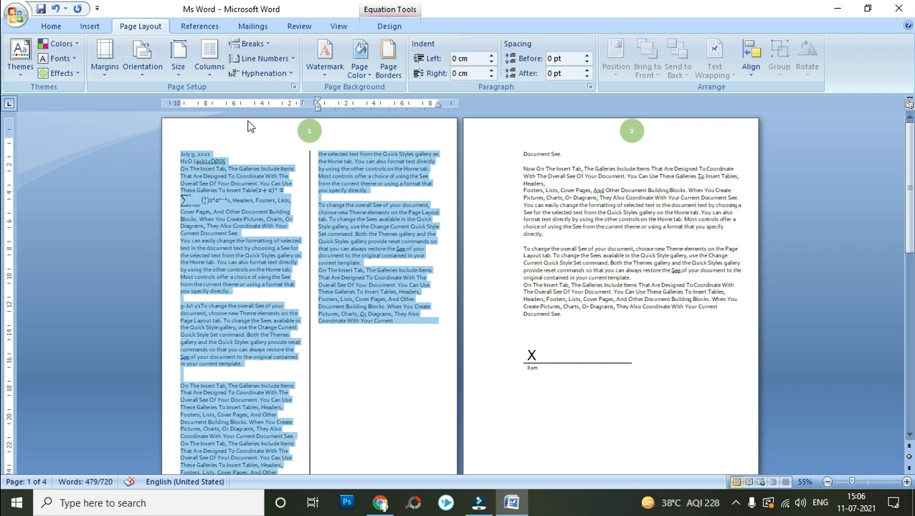
Change the selected text to three columns and clear the selection.
click(208, 72)
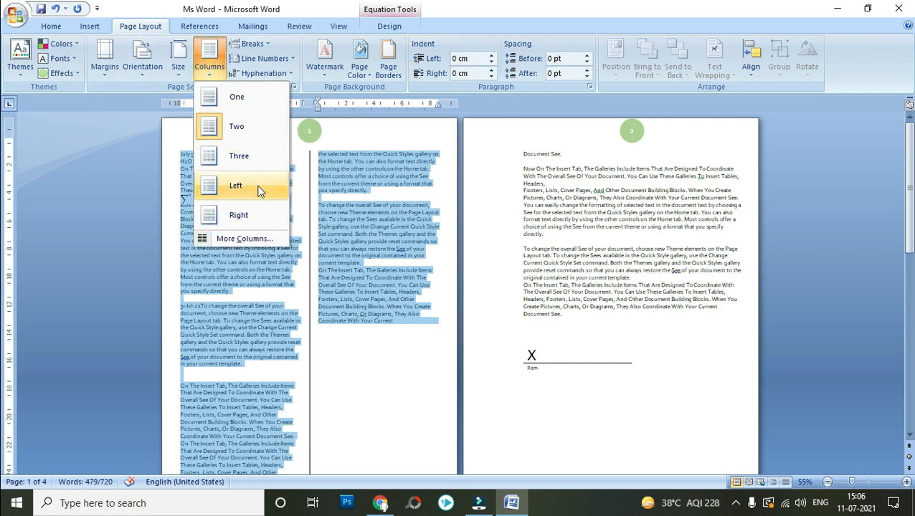
click(241, 156)
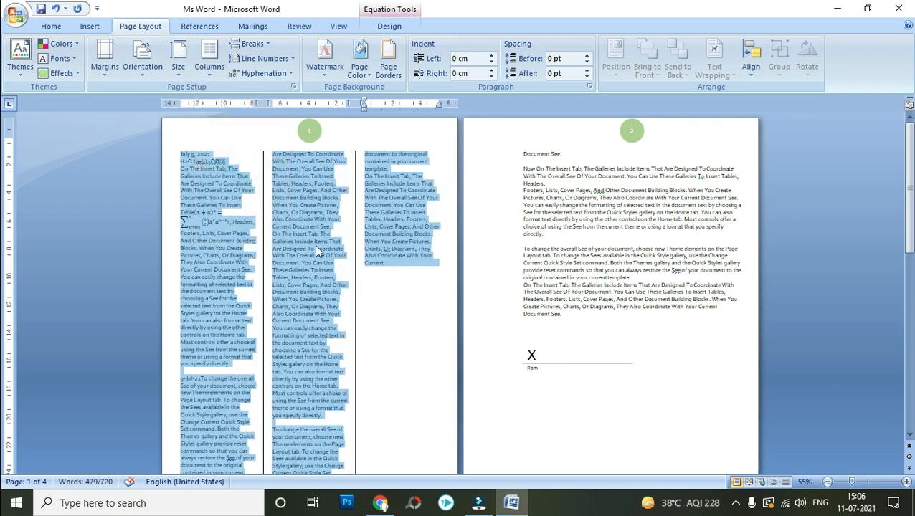
click(251, 256)
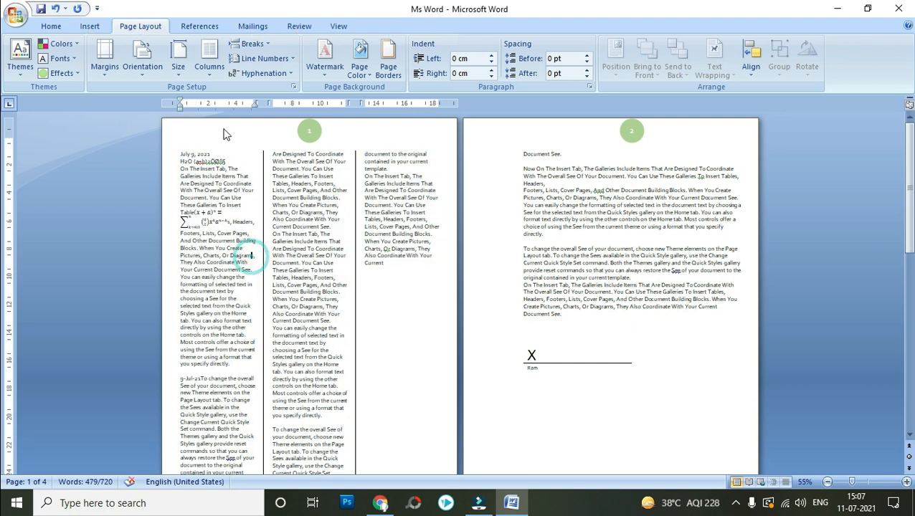
In the detailed column settings for this section, set 6 columns with a line between them.
click(208, 72)
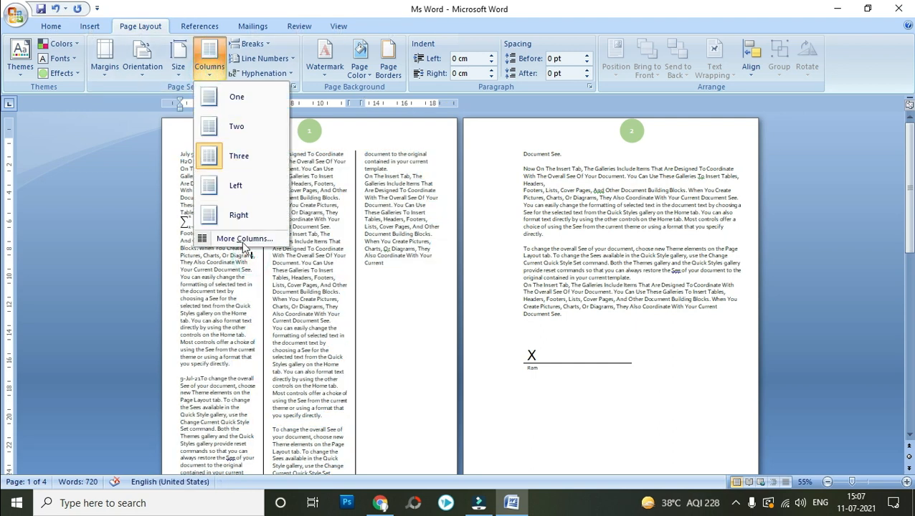
click(244, 241)
click(508, 206)
click(426, 204)
click(426, 204)
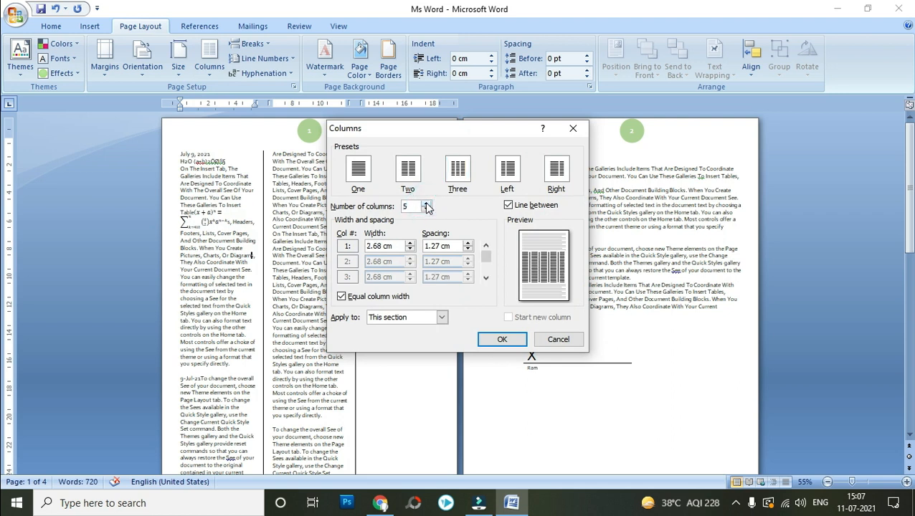
click(427, 204)
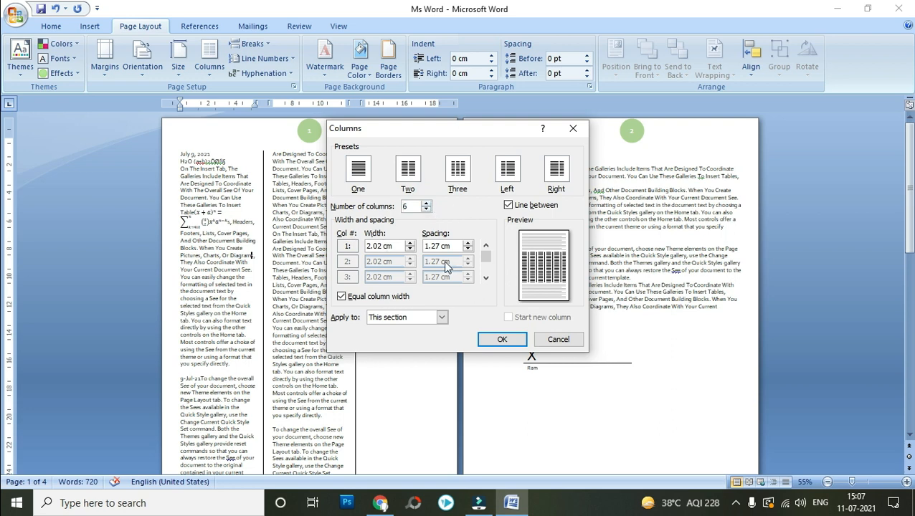
Try a width of 2.4 cm for the six equal columns, and narrow the columns again.
click(411, 244)
click(410, 245)
click(410, 245)
click(410, 245)
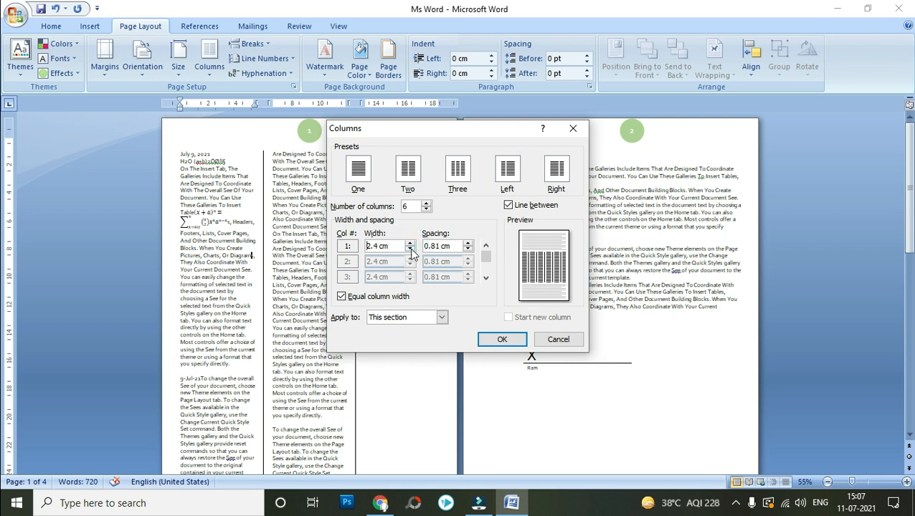
click(410, 250)
click(410, 244)
click(410, 250)
click(410, 250)
Increase the spacing between the six columns to 2.1 cm and apply the layout.
click(466, 234)
click(468, 243)
click(467, 243)
click(468, 244)
click(468, 243)
click(502, 340)
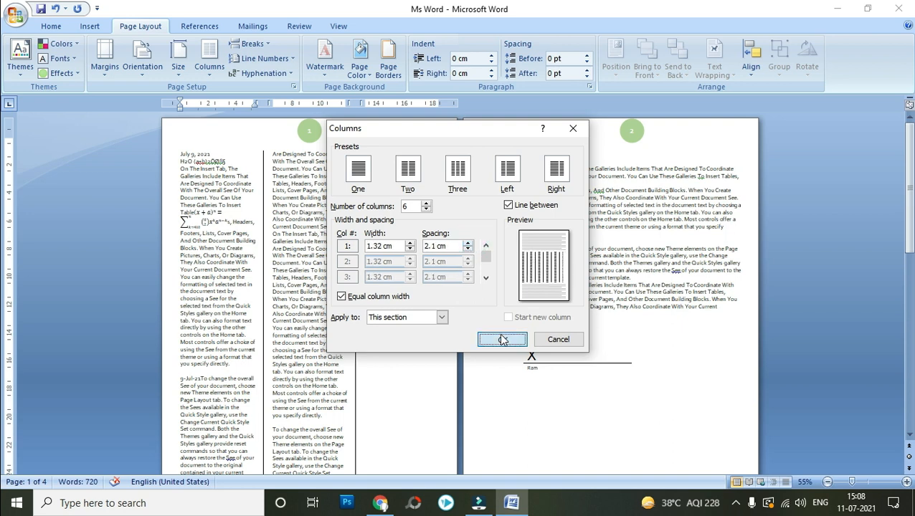
Reopen the detailed column settings, reduce the spacing between the six columns, and apply the change.
click(209, 68)
click(248, 241)
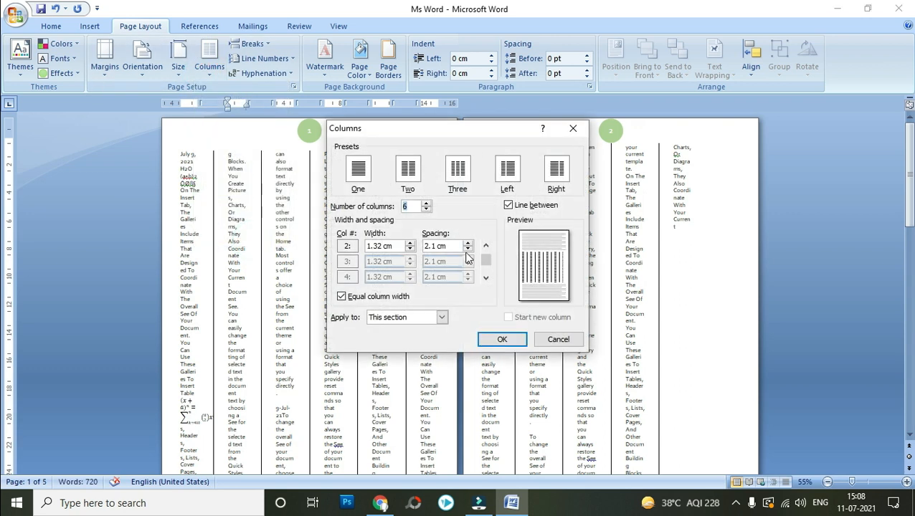
click(468, 250)
click(468, 250)
click(467, 250)
click(468, 249)
click(502, 339)
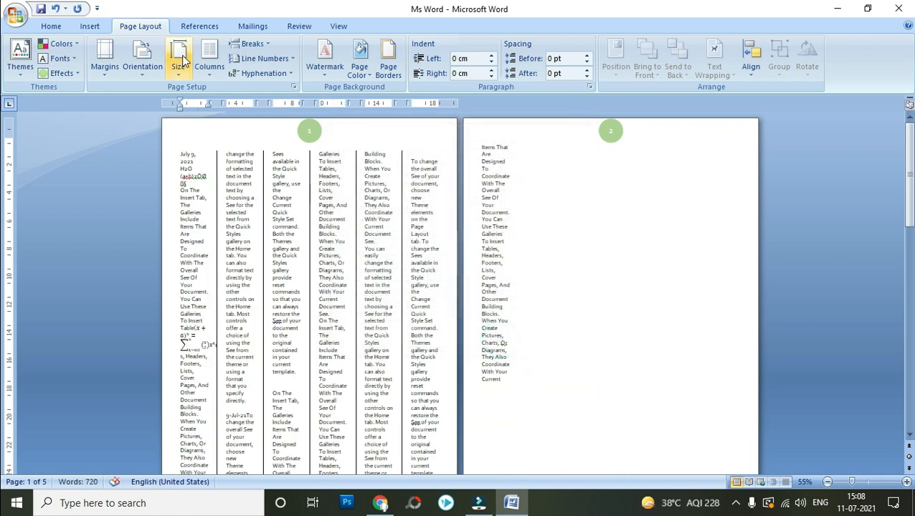
Set the number of columns for this section to 3 in the detailed column settings.
click(209, 76)
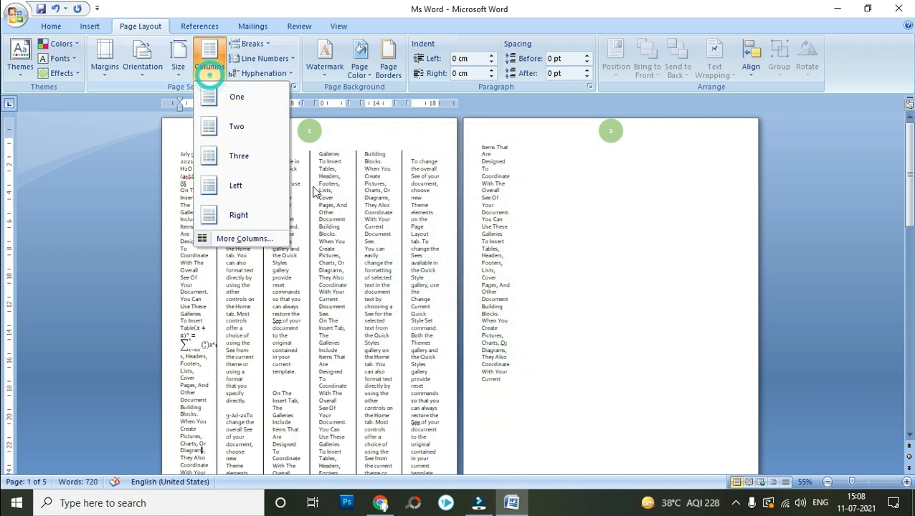
click(244, 237)
click(426, 209)
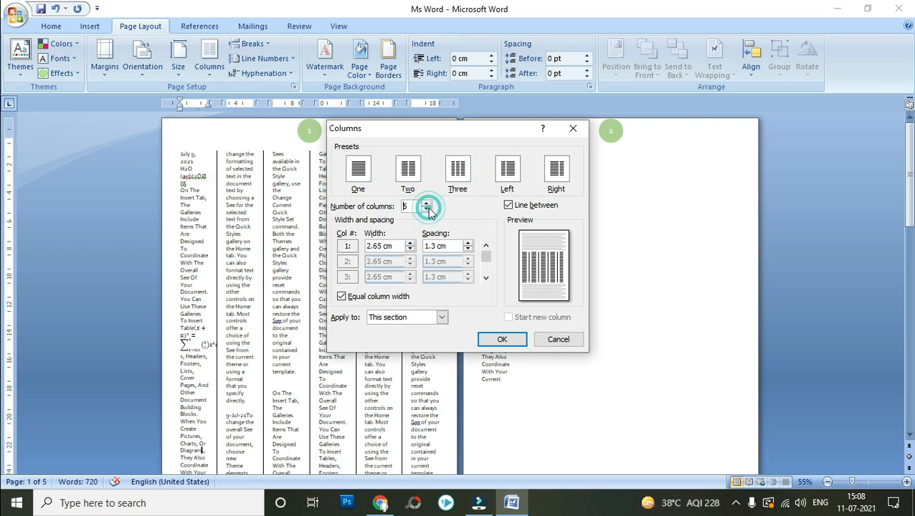
click(426, 209)
click(426, 209)
click(426, 209)
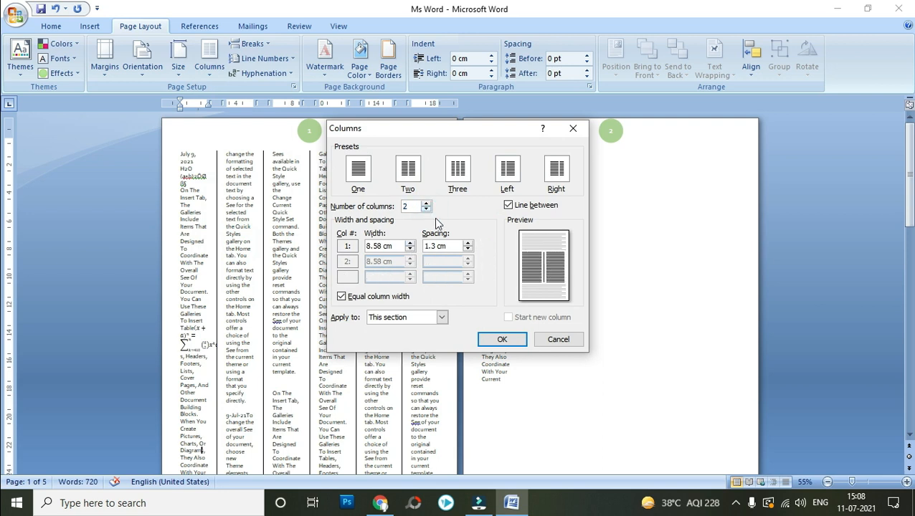
click(426, 203)
Reduce the spacing between the three equal columns to 0.9 cm and apply the layout.
click(466, 249)
click(467, 249)
click(467, 248)
click(467, 249)
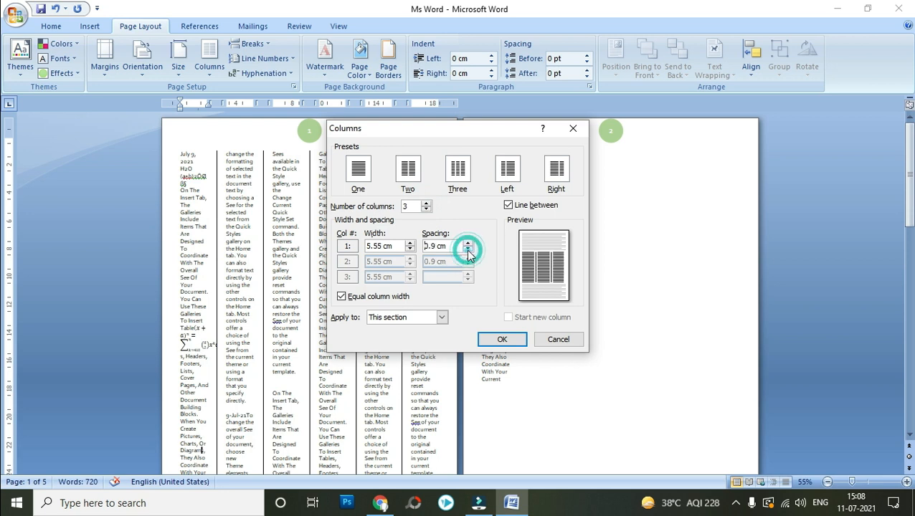
click(500, 340)
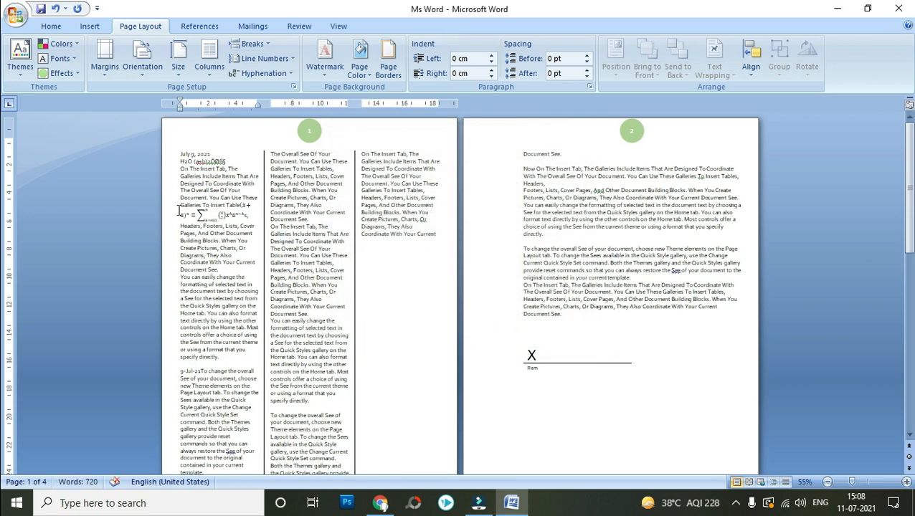
Reopen the detailed column settings for the first column's section, switch equal column width off and on again, and confirm.
key(alt)
click(288, 250)
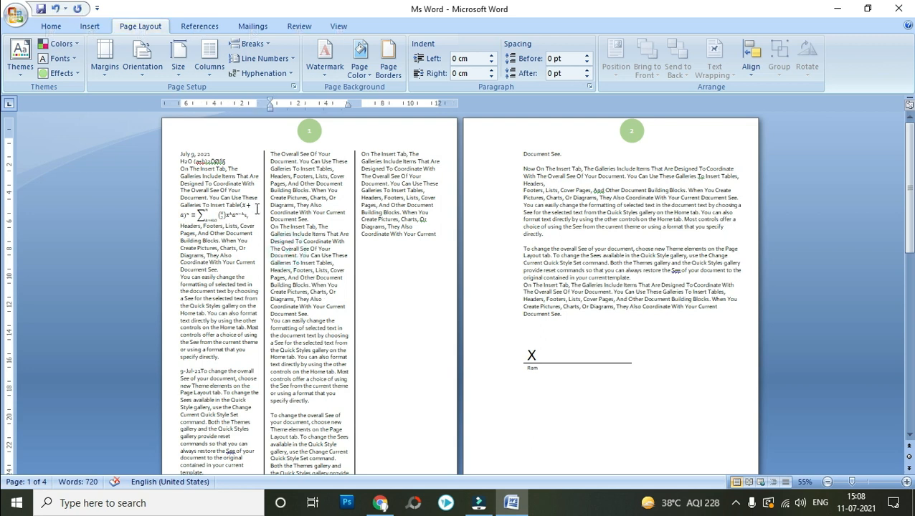
click(204, 160)
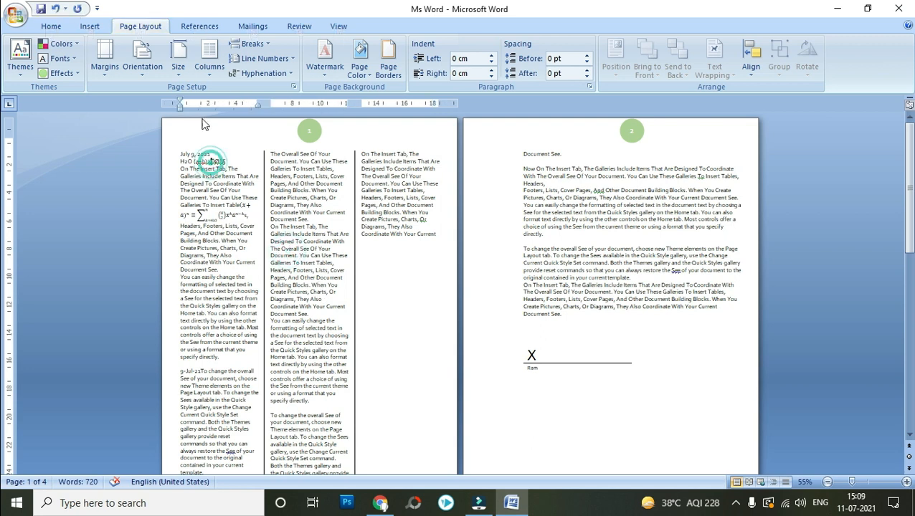
click(208, 63)
click(229, 238)
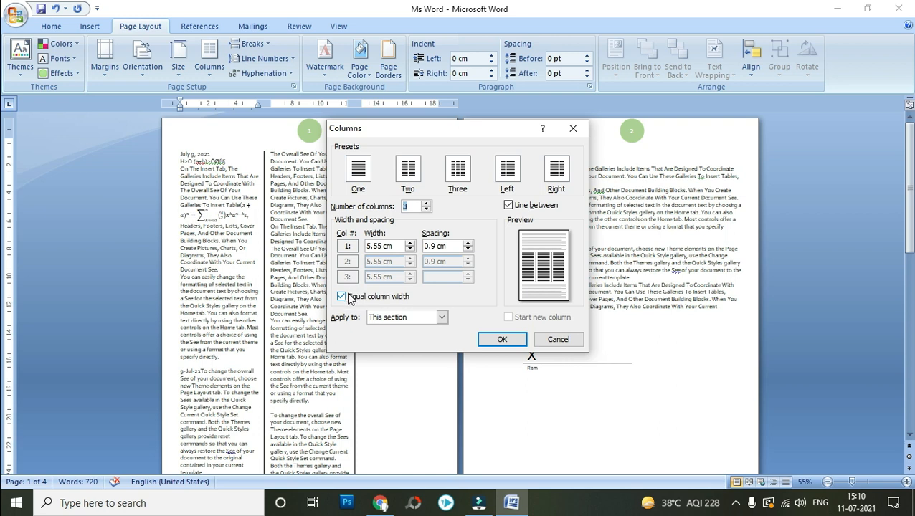
click(344, 297)
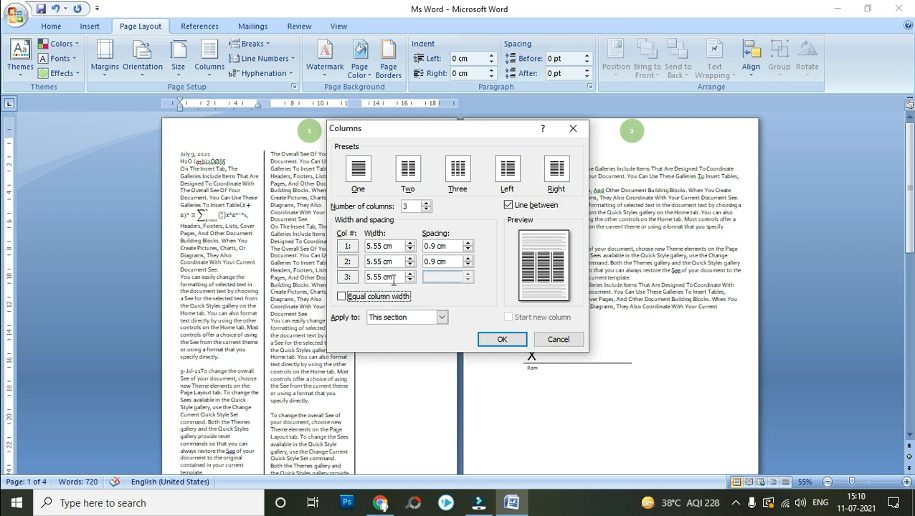
click(351, 300)
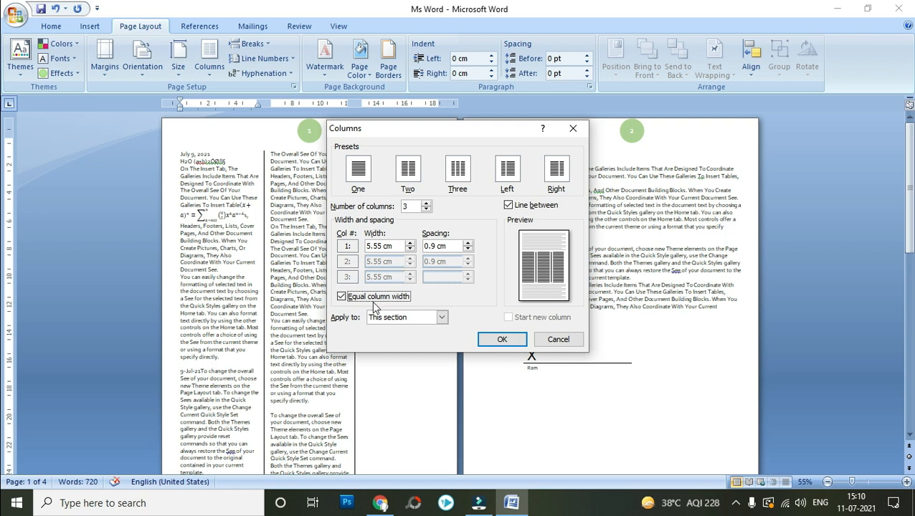
key(Return)
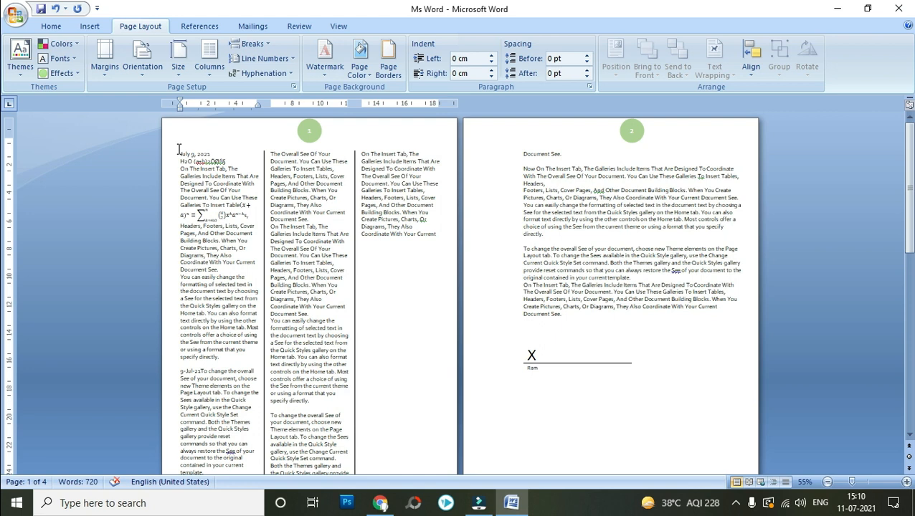
Select the whole document, return its text to a single column, and clear the selection.
key(ctrl+a)
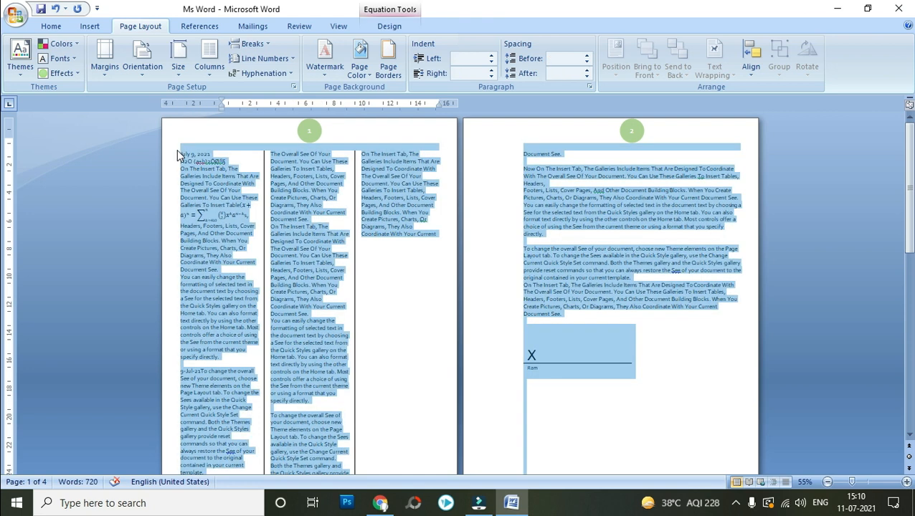
click(207, 74)
click(228, 101)
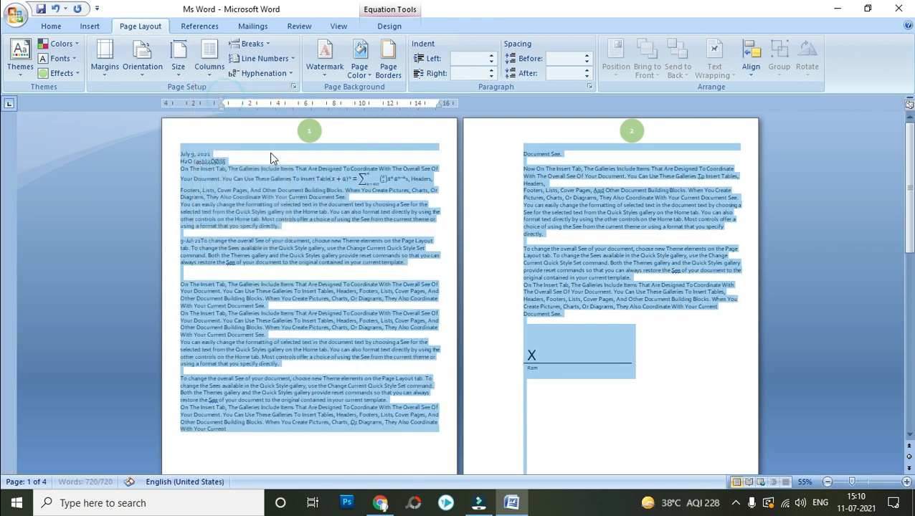
click(402, 248)
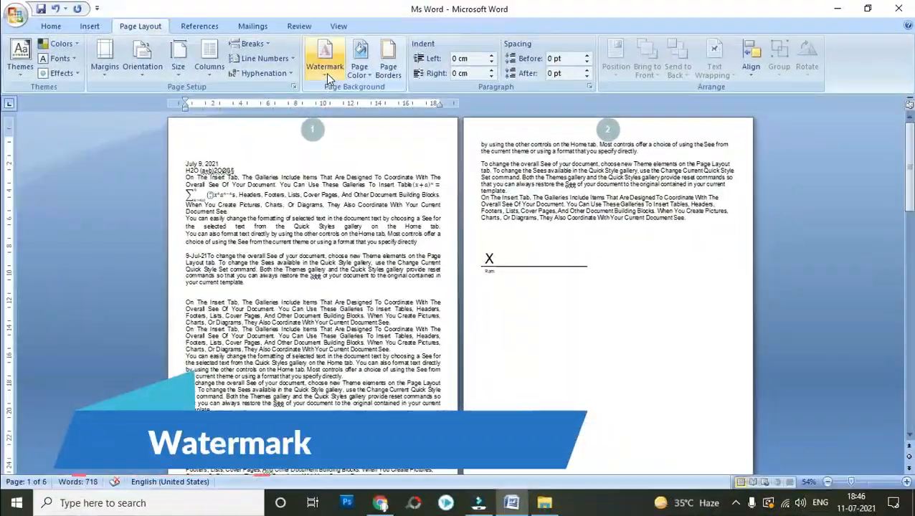
Add the preset DO NOT COPY 2 watermark to the document.
click(326, 72)
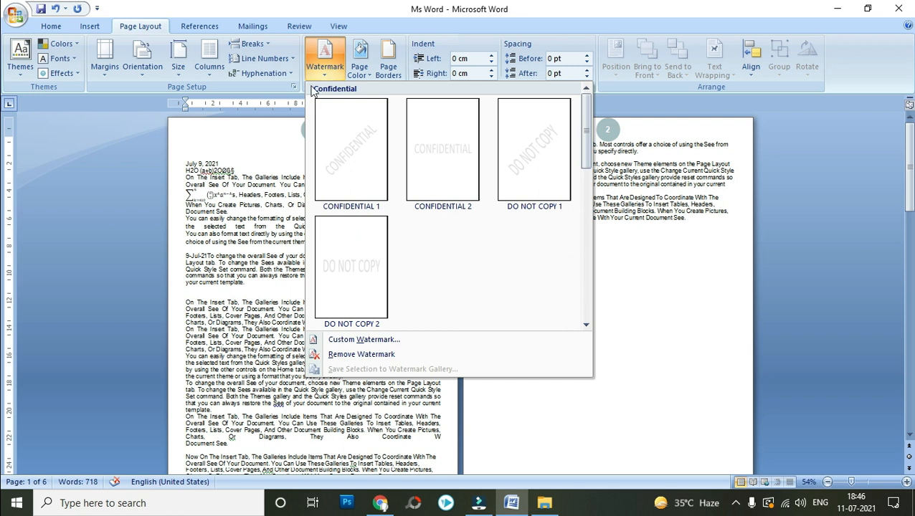
click(358, 276)
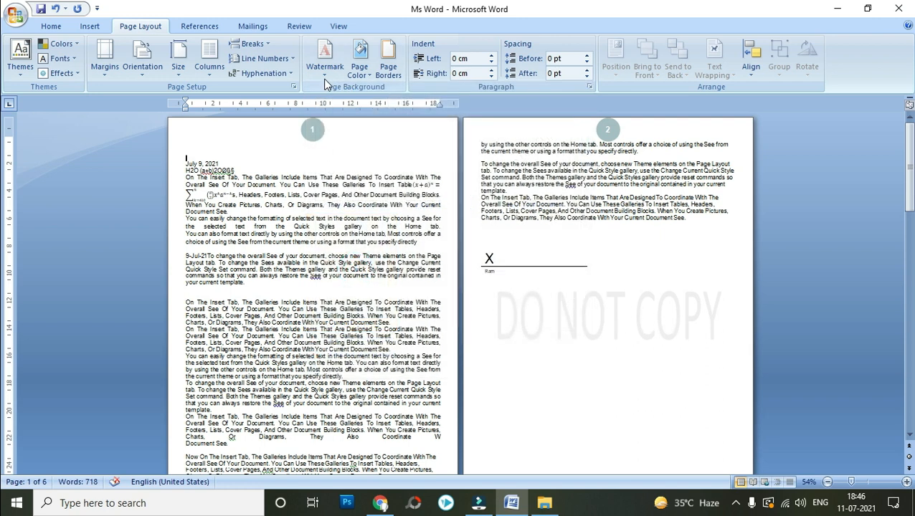
Apply a custom picture watermark using glenn-car.jpg from the Computer folder, with automatic scale and washout.
click(325, 58)
click(359, 338)
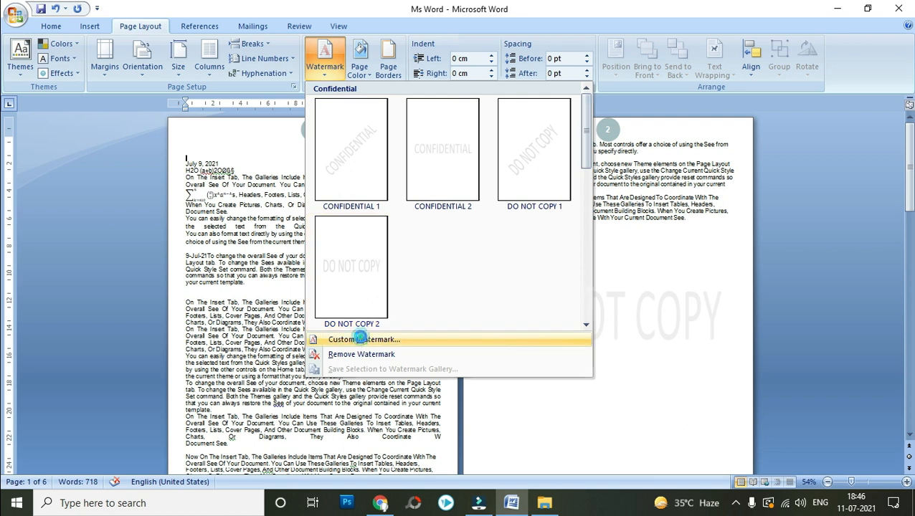
click(343, 172)
click(363, 188)
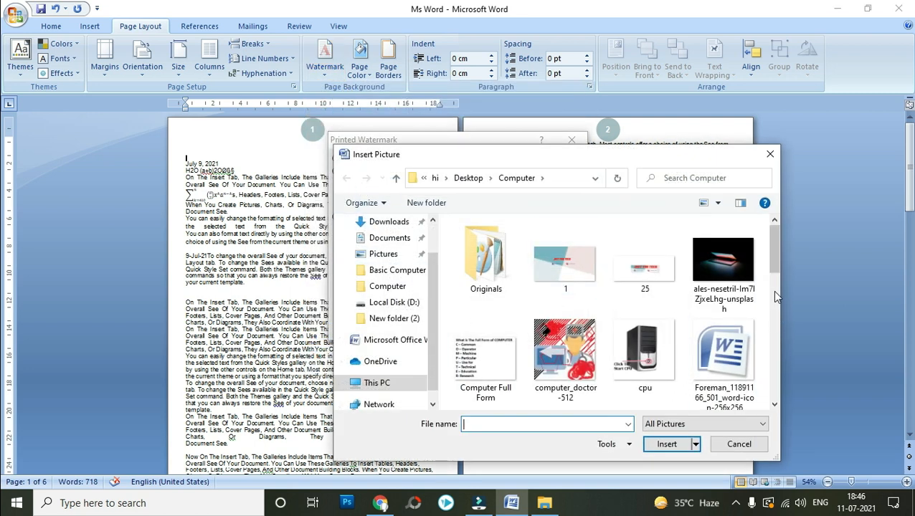
drag(773, 254, 792, 284)
double_click(485, 313)
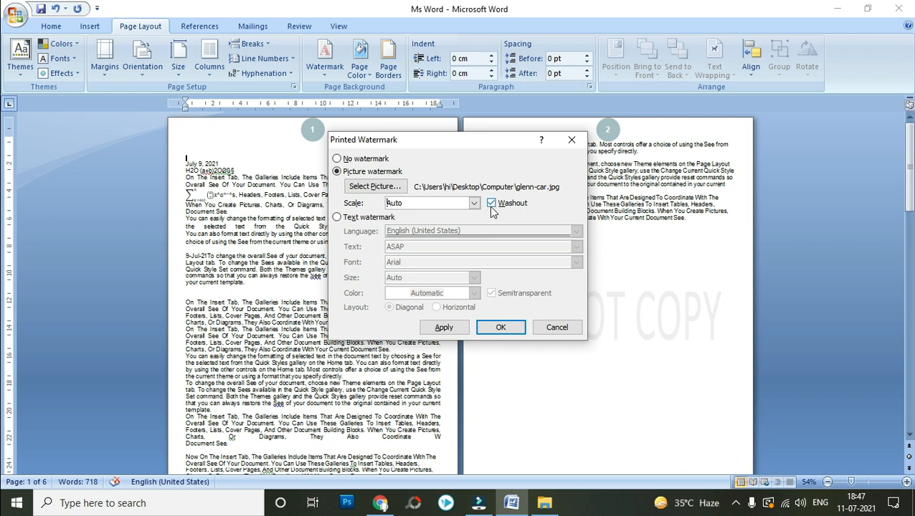
click(494, 328)
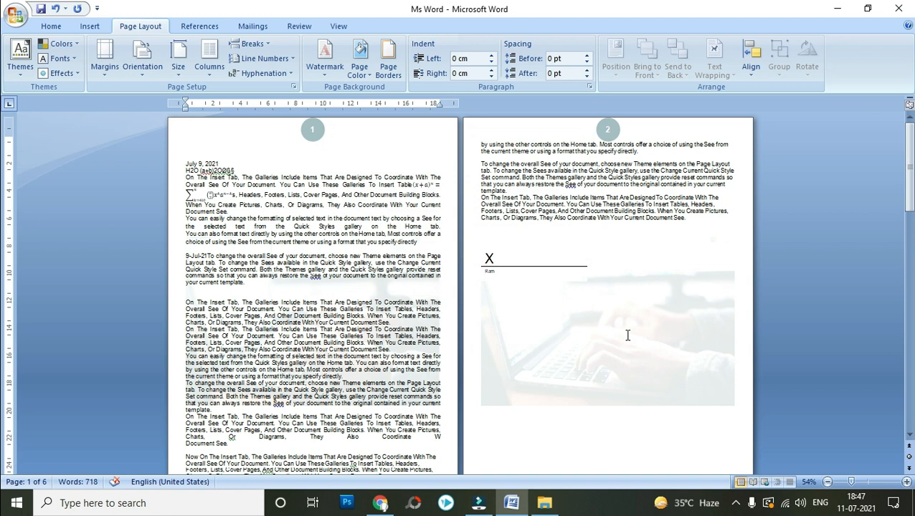
Turn off washout for the picture watermark and apply the change.
click(321, 72)
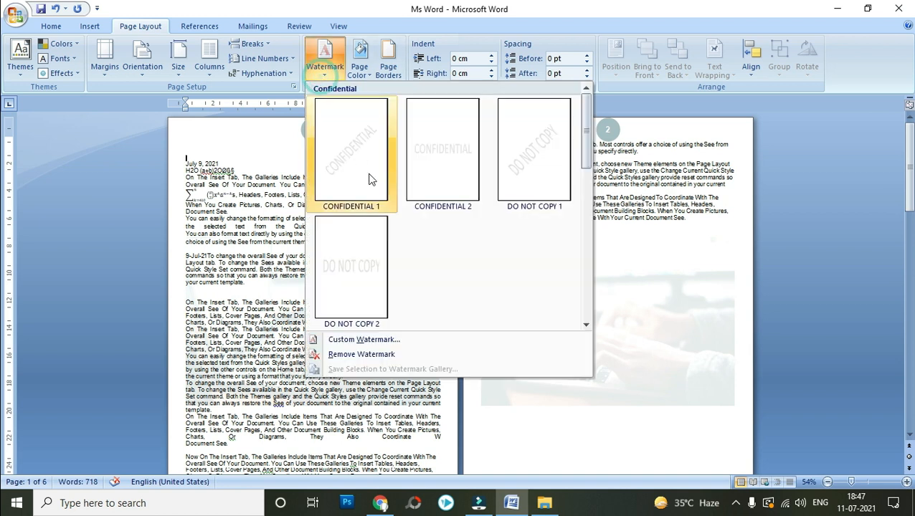
click(355, 341)
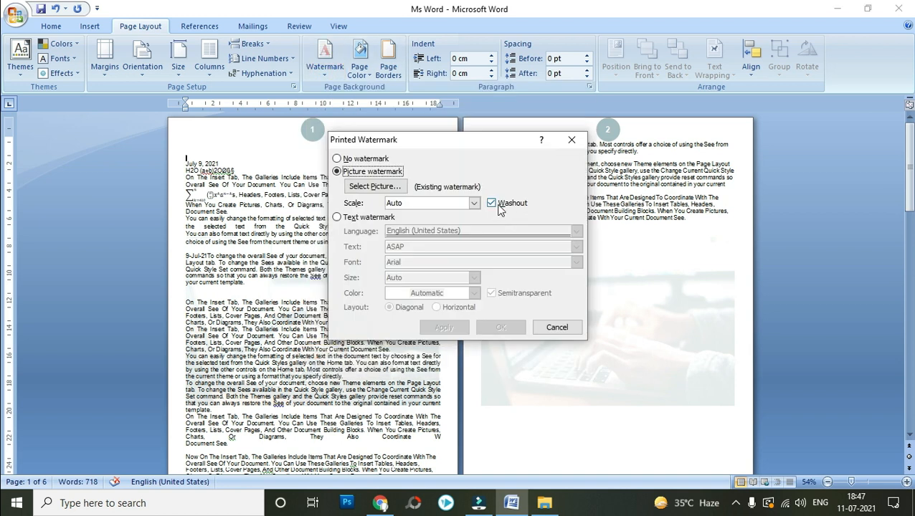
click(492, 203)
click(499, 328)
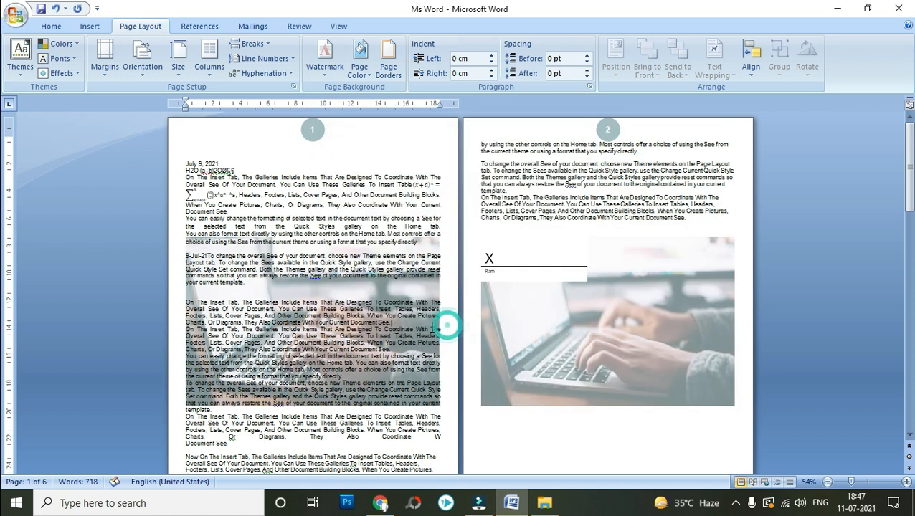
Switch the custom watermark to a text watermark reading "My Computer".
click(324, 71)
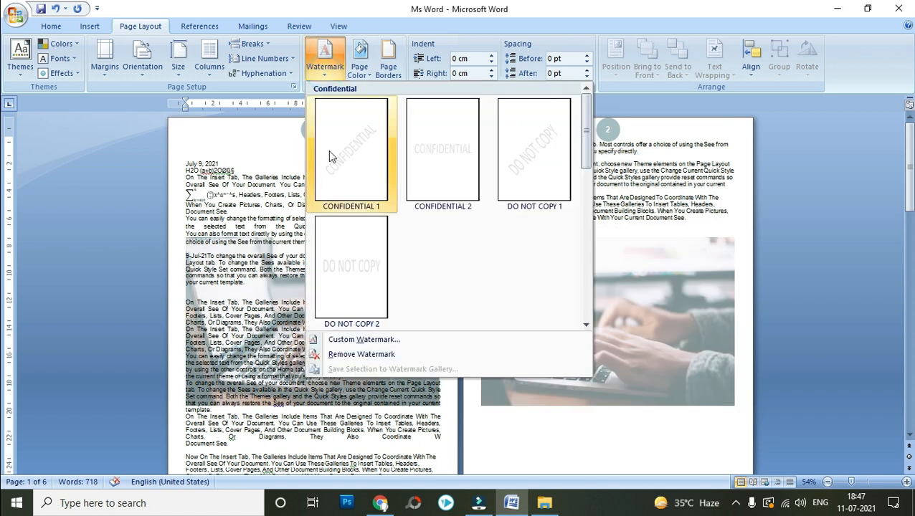
click(362, 343)
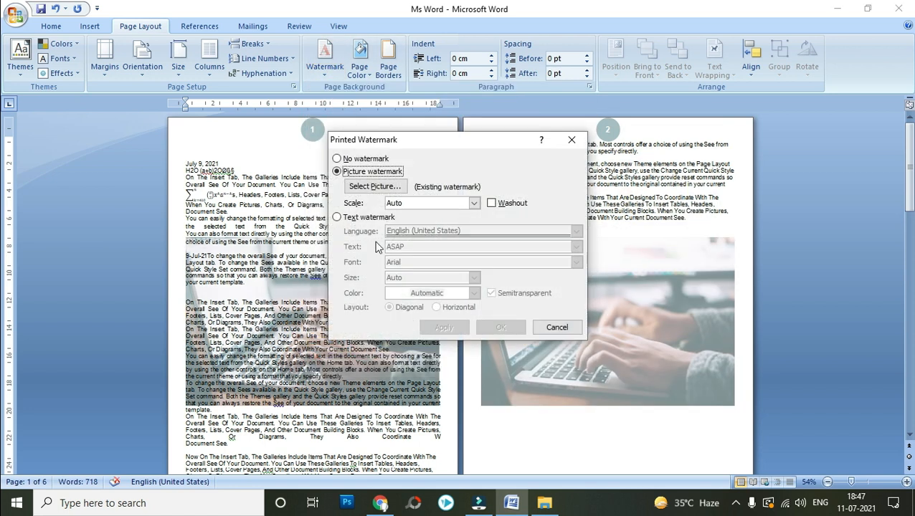
click(338, 217)
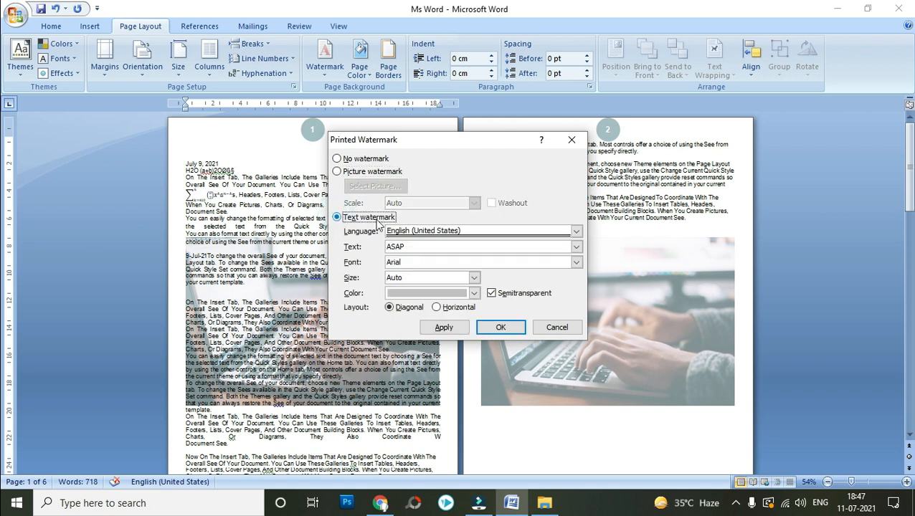
double_click(438, 245)
key(BackSpace)
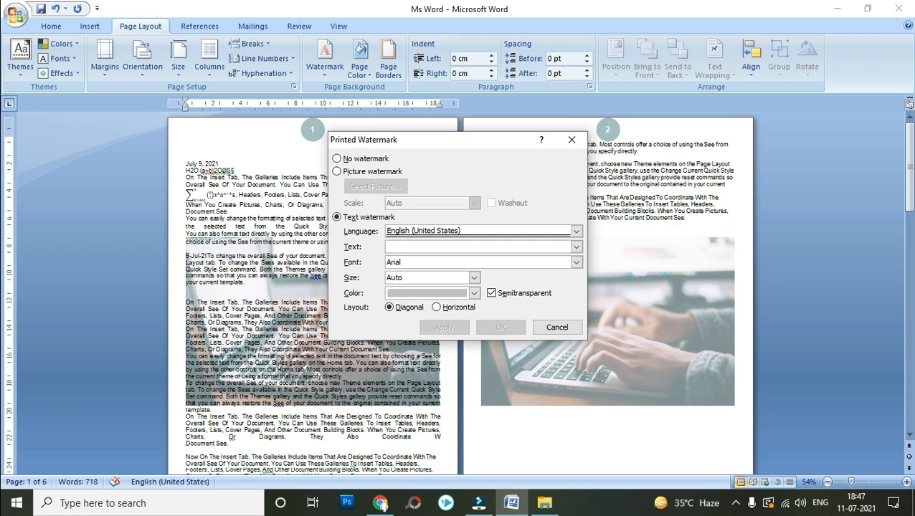
text(mY coMPUTER)
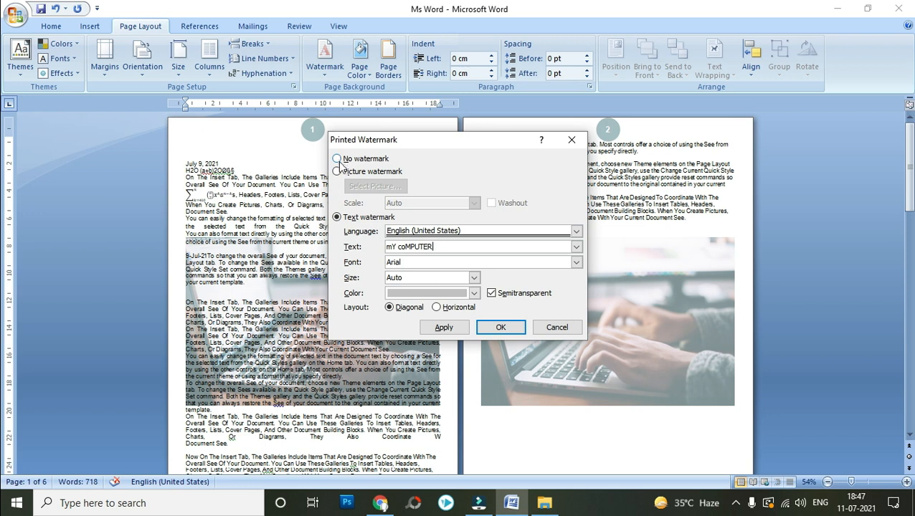
triple_click(438, 247)
key(BackSpace)
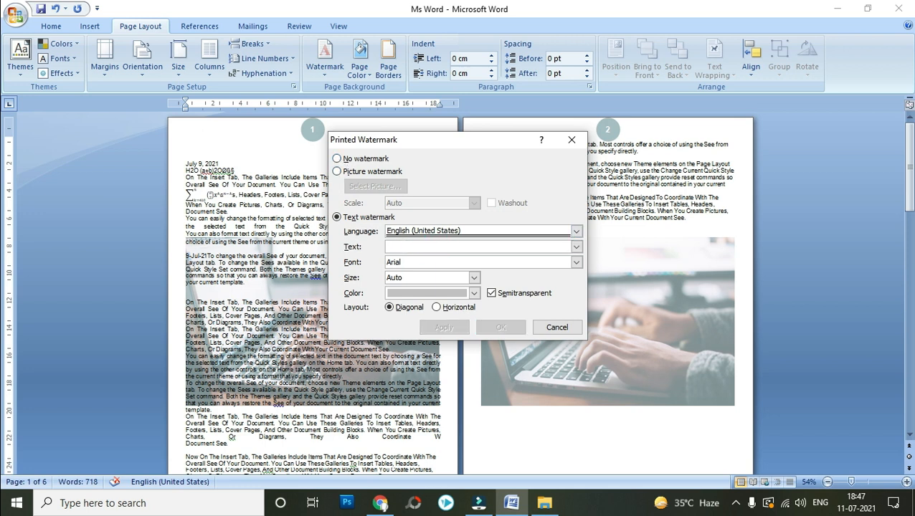
text(My Computer)
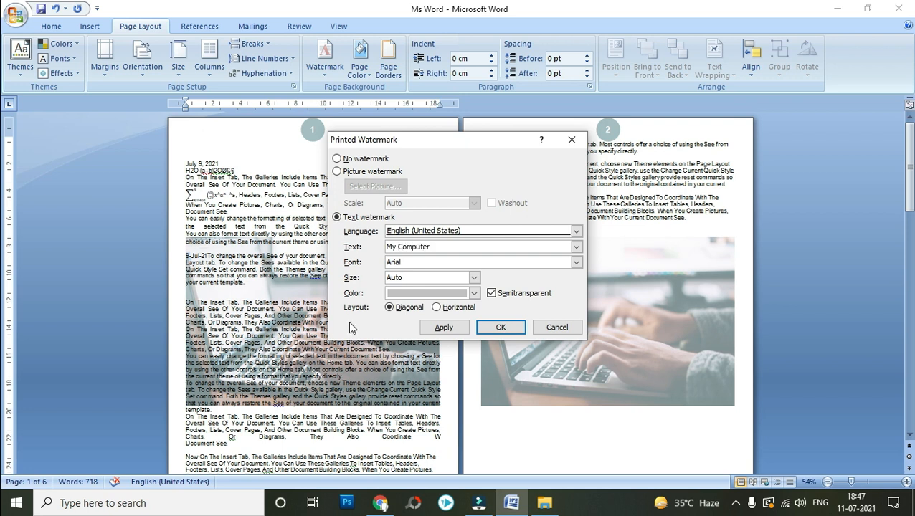
Format the text watermark in green Arial Narrow at size 36, keeping it diagonal and semitransparent, and apply it.
click(430, 294)
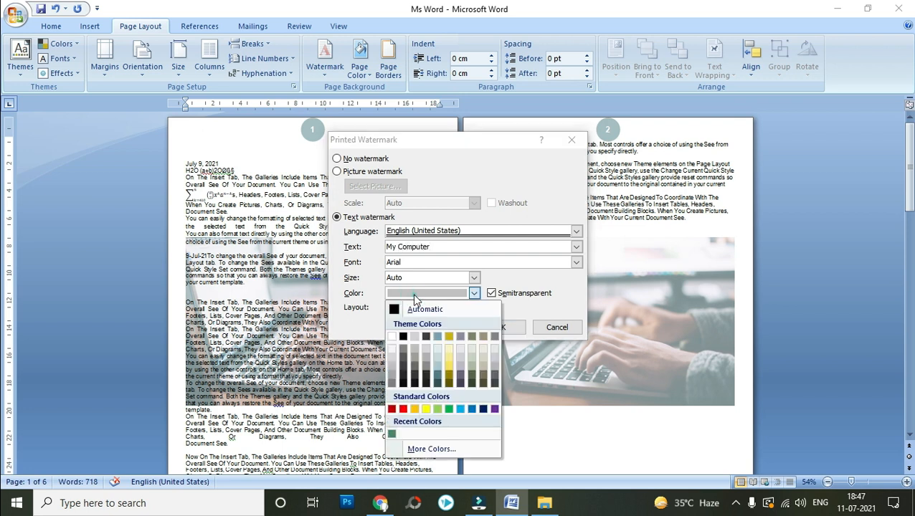
click(446, 408)
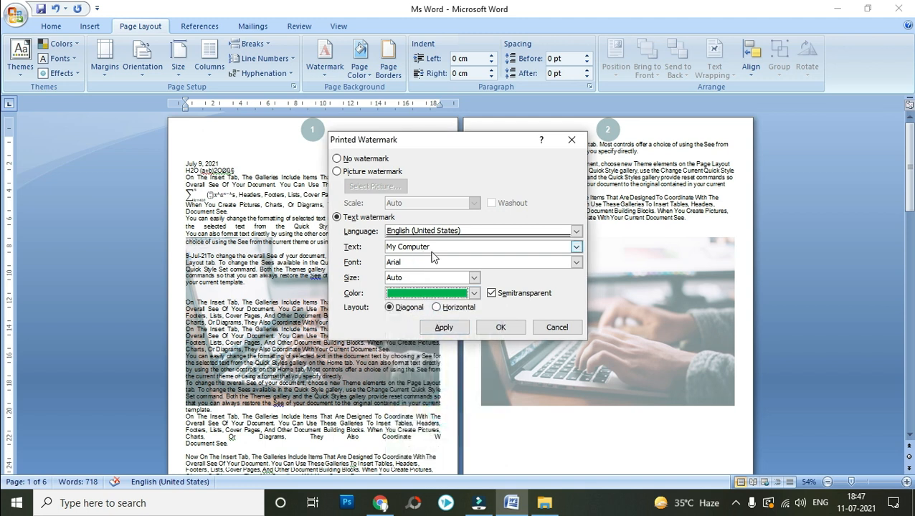
click(576, 262)
click(459, 294)
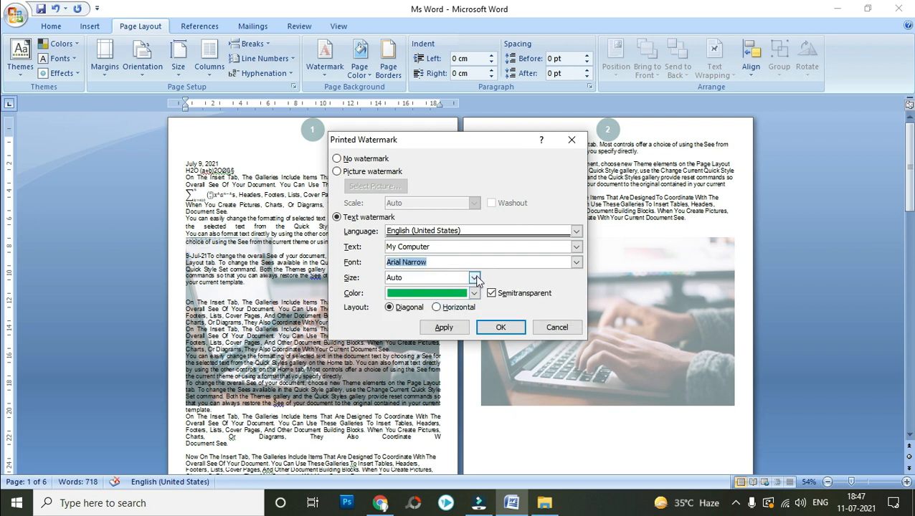
click(474, 279)
click(462, 298)
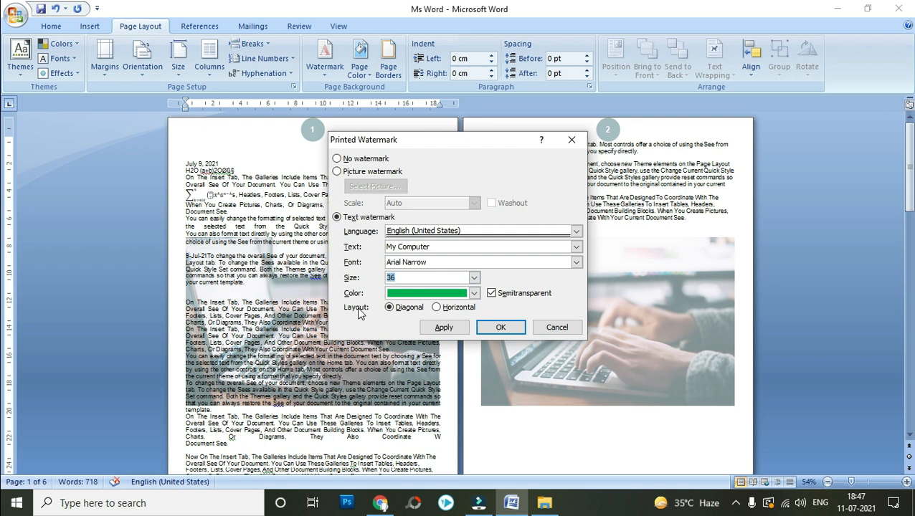
click(497, 332)
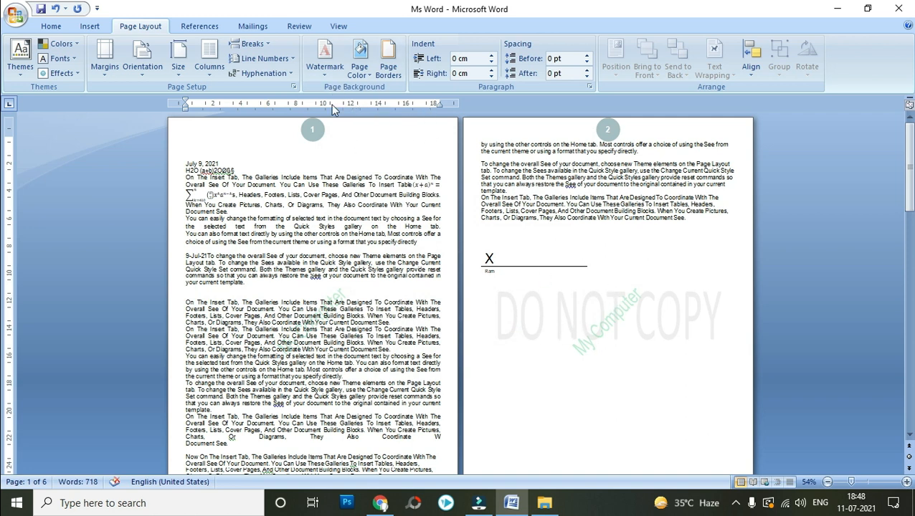
Set the "My Computer" text watermark's size to 90 and apply it.
click(325, 59)
click(365, 340)
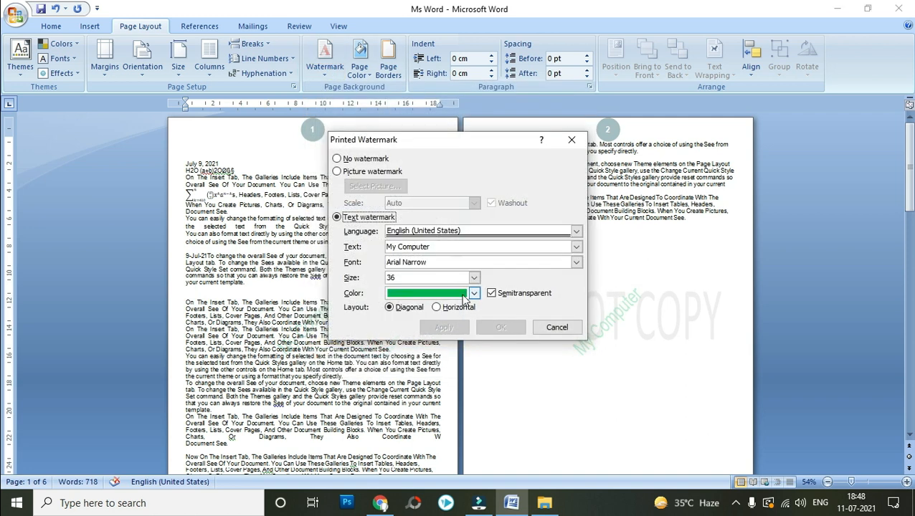
click(474, 278)
scroll(430, 322, down, 2)
click(426, 324)
click(501, 329)
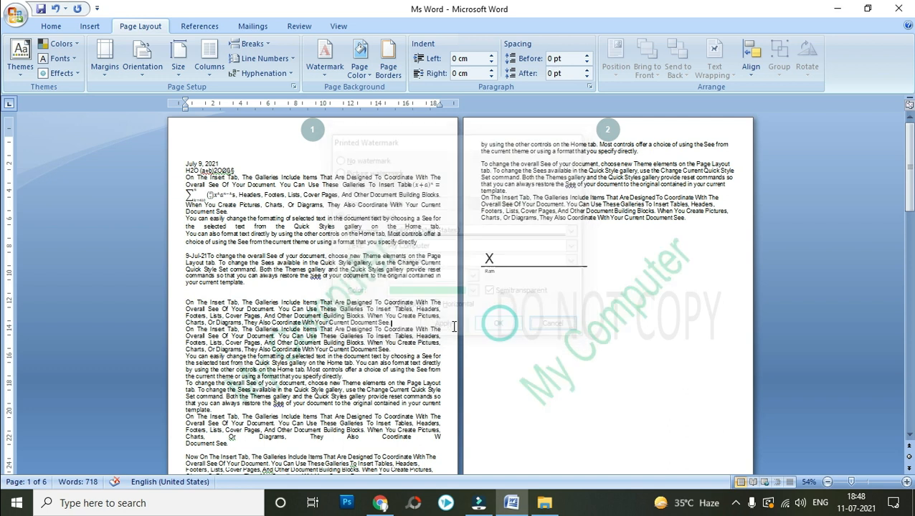
Clear the custom text watermark with the No watermark option, and remove the remaining DO NOT COPY watermark.
click(325, 58)
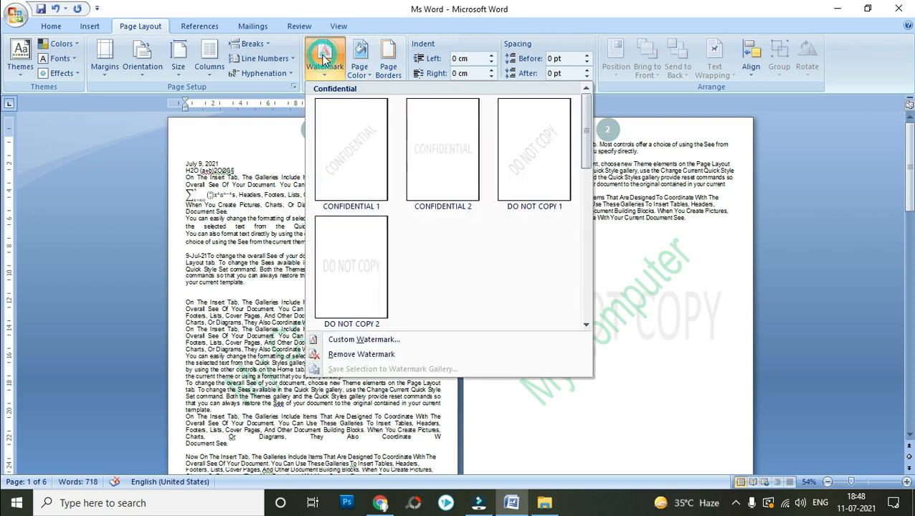
click(369, 343)
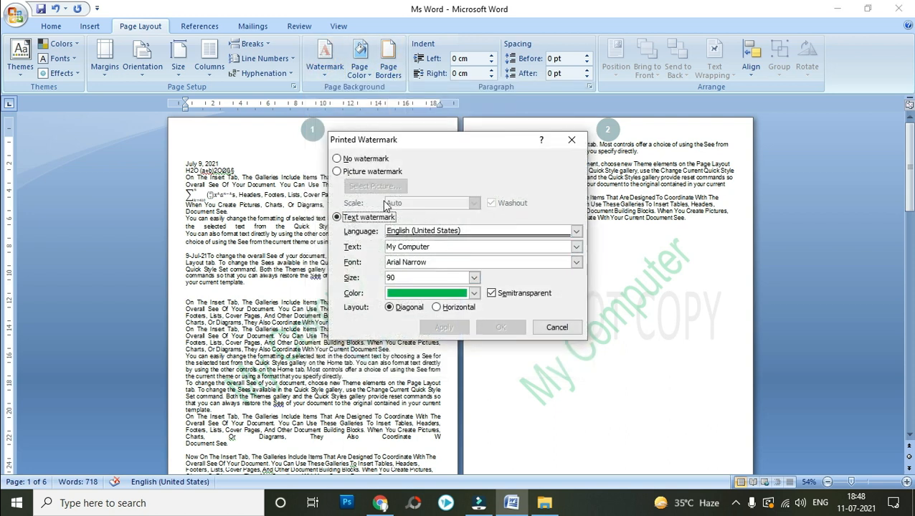
click(338, 173)
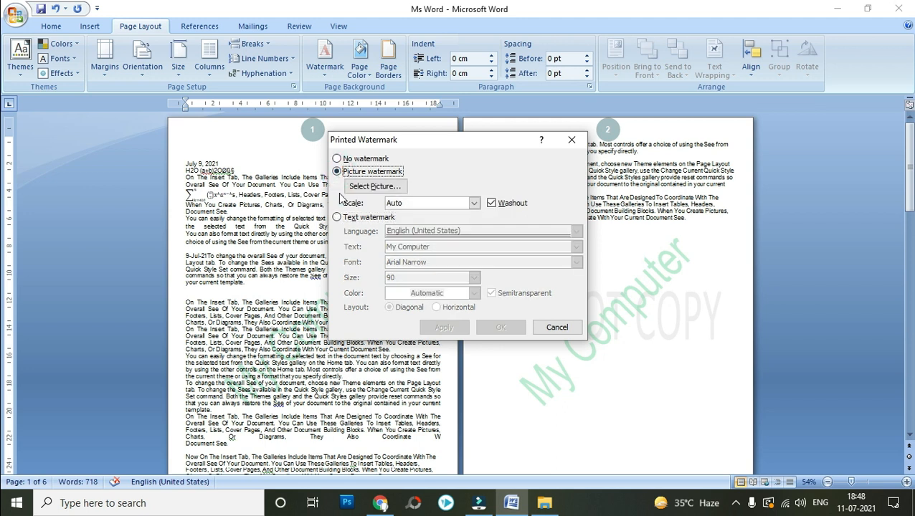
click(337, 217)
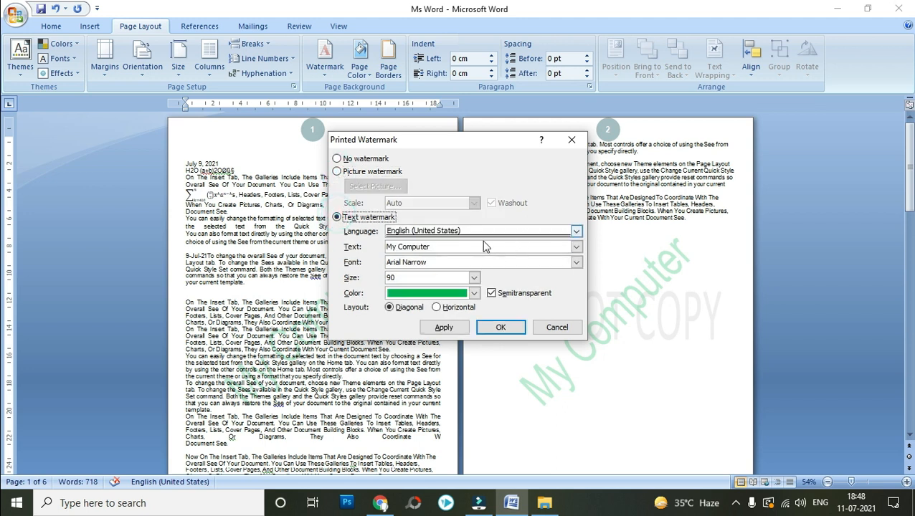
click(337, 159)
click(337, 217)
click(337, 159)
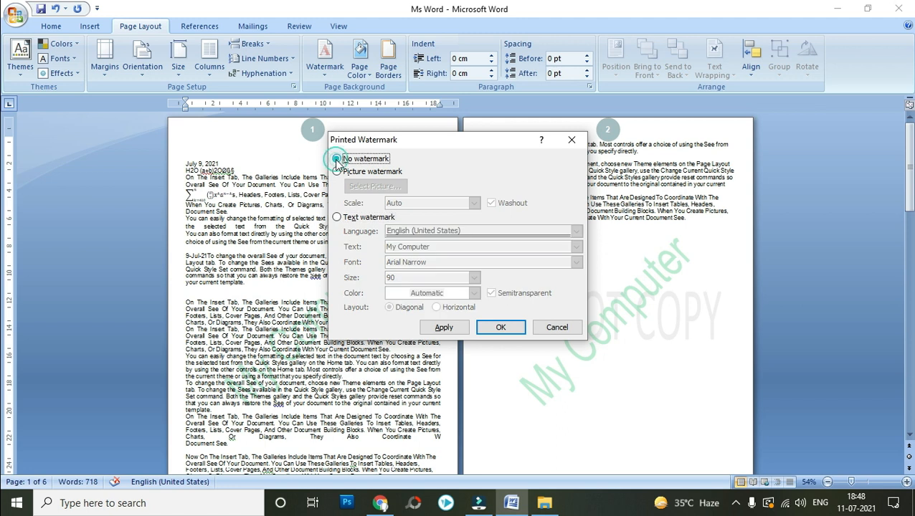
click(501, 327)
click(323, 61)
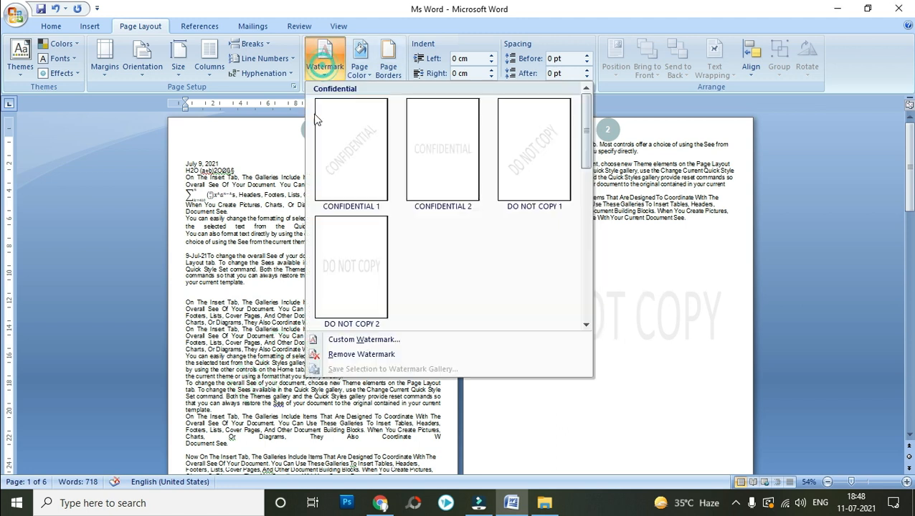
click(357, 355)
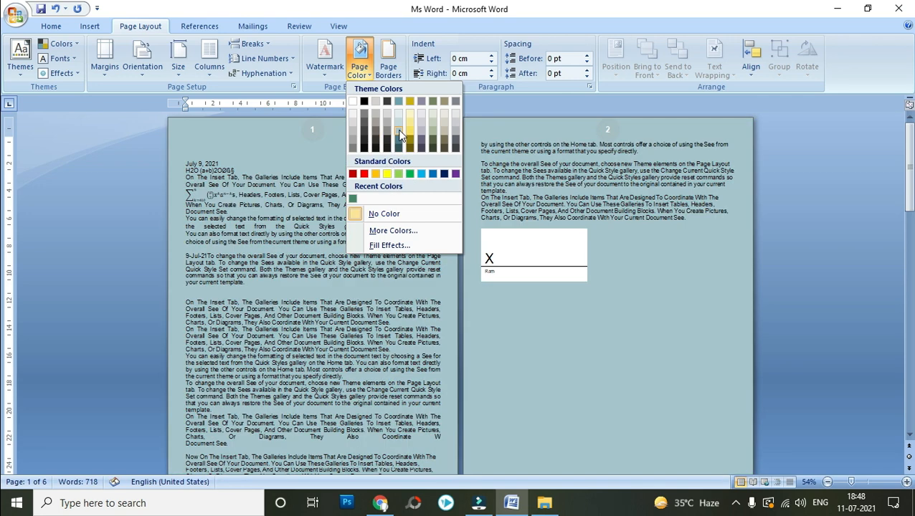
Apply a muted grayish-blue theme color as the page color and check the document in print preview.
click(400, 140)
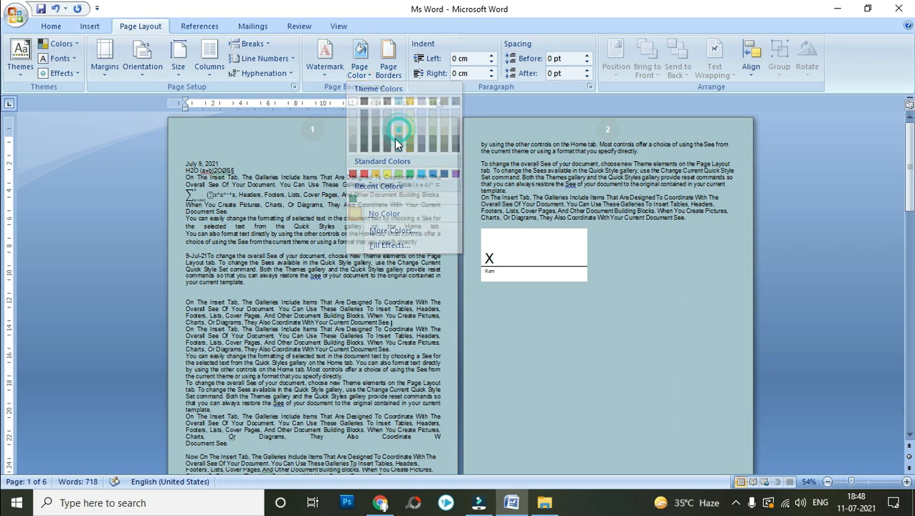
click(15, 16)
mouse_move(48, 164)
click(236, 231)
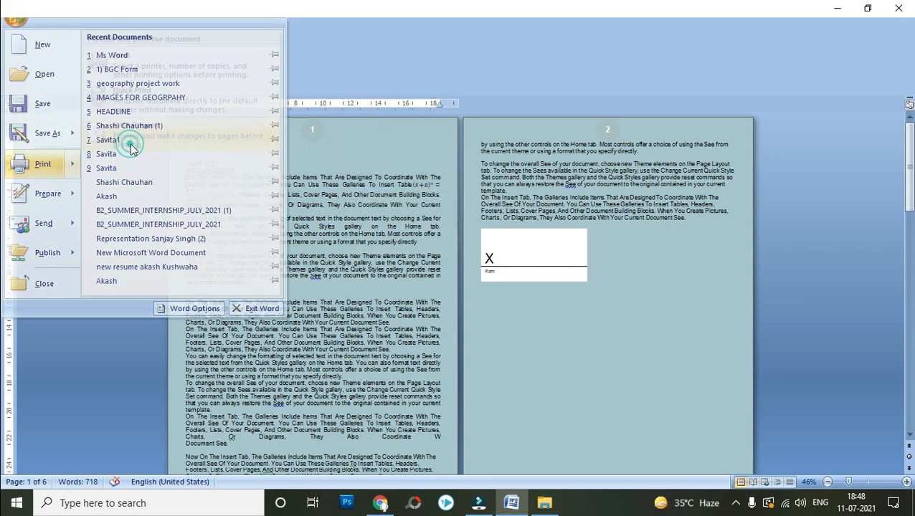
click(468, 60)
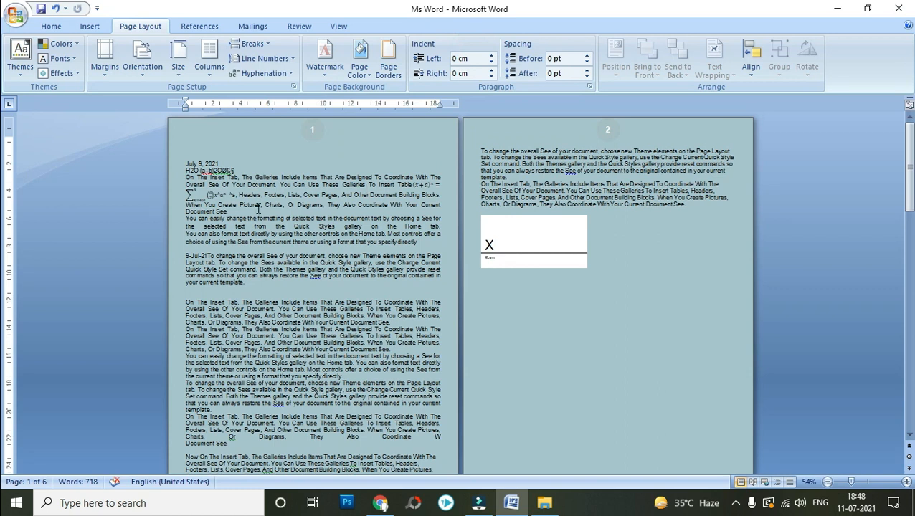
Change the page color to a custom light green picked from the color spectrum.
click(359, 58)
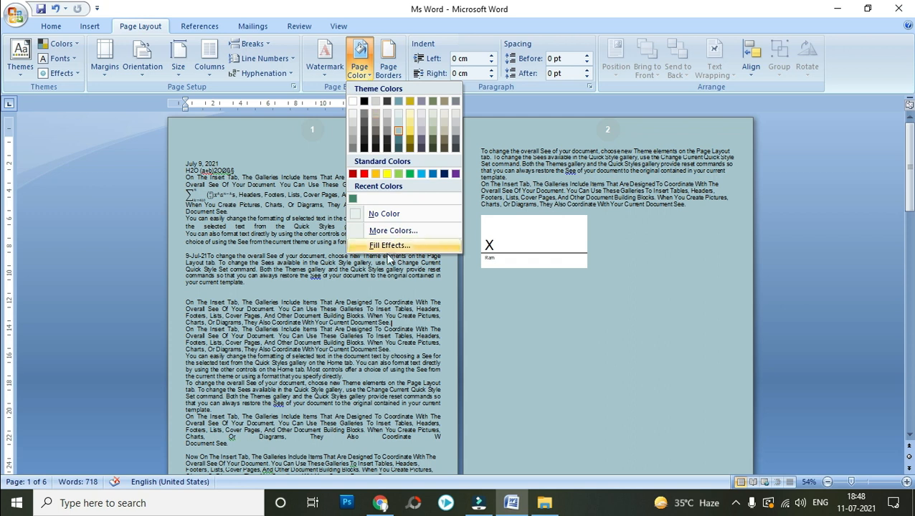
click(393, 230)
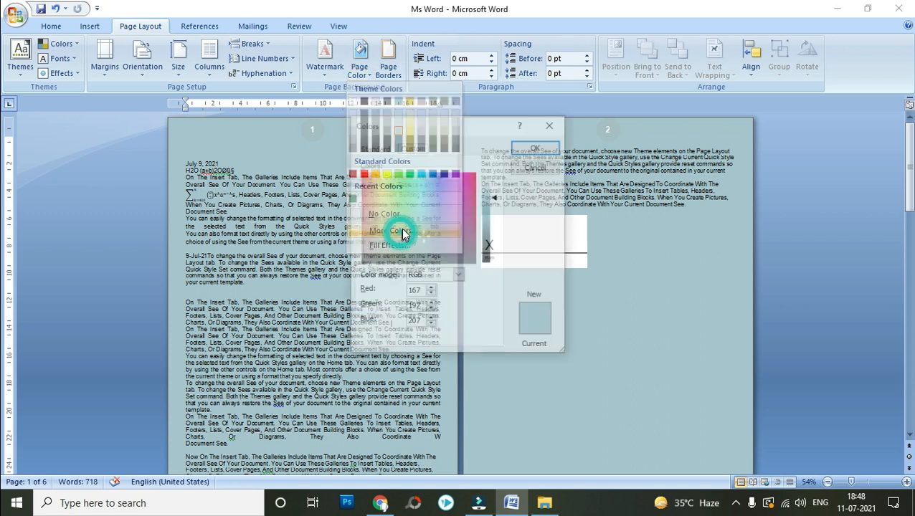
click(441, 201)
drag(440, 201, 404, 235)
click(530, 147)
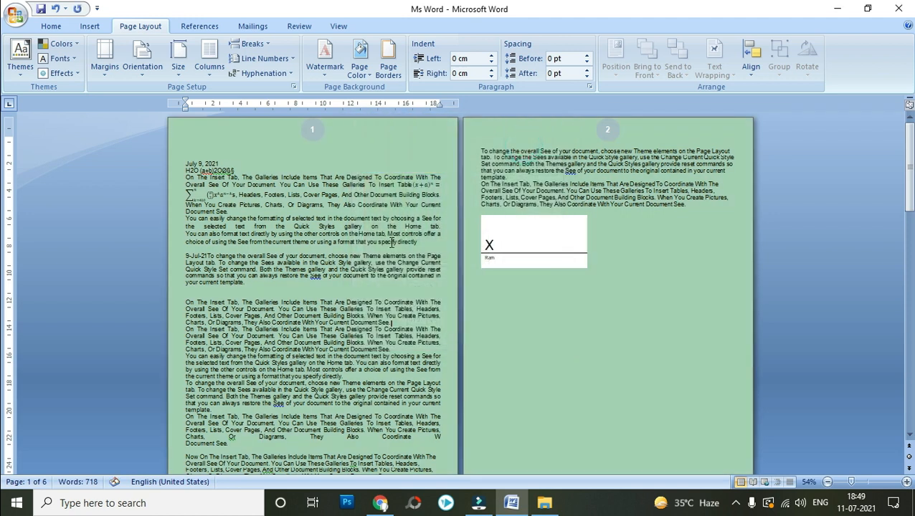
Set up a one-color gradient fill effect for the page in standard light blue.
click(360, 61)
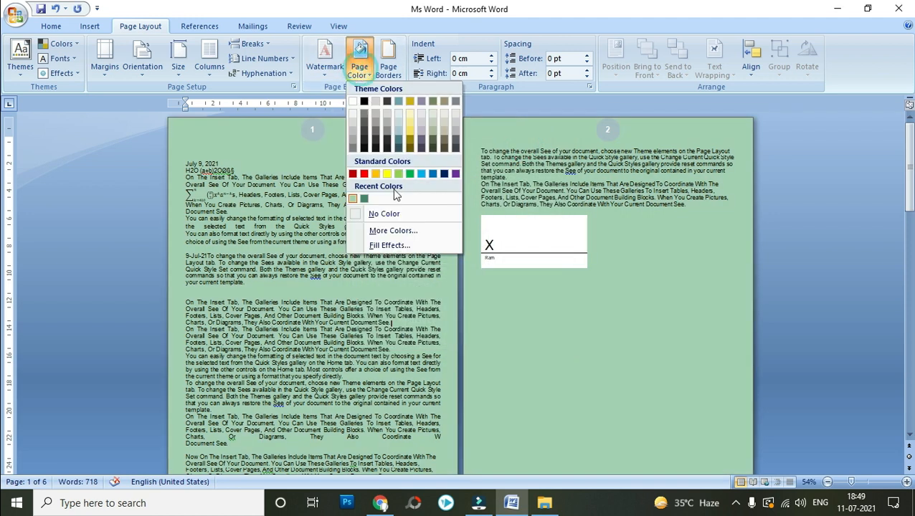
click(399, 246)
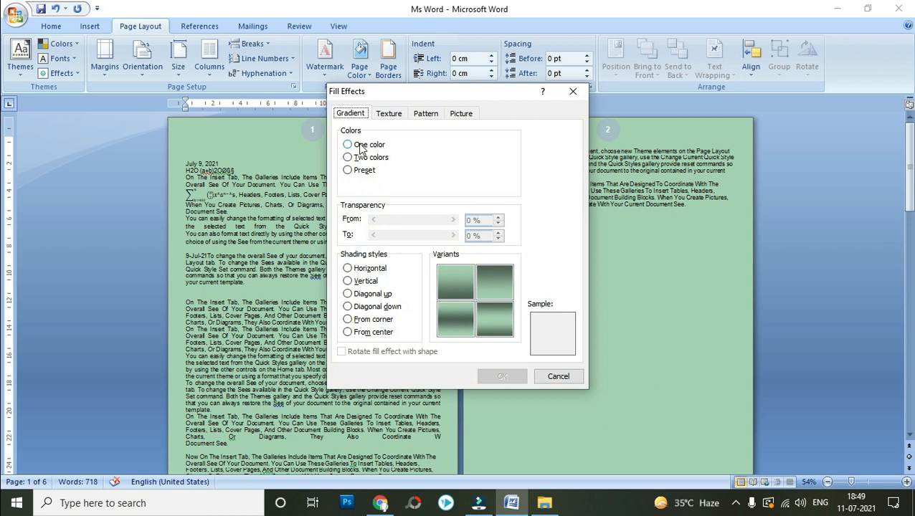
click(360, 146)
click(460, 157)
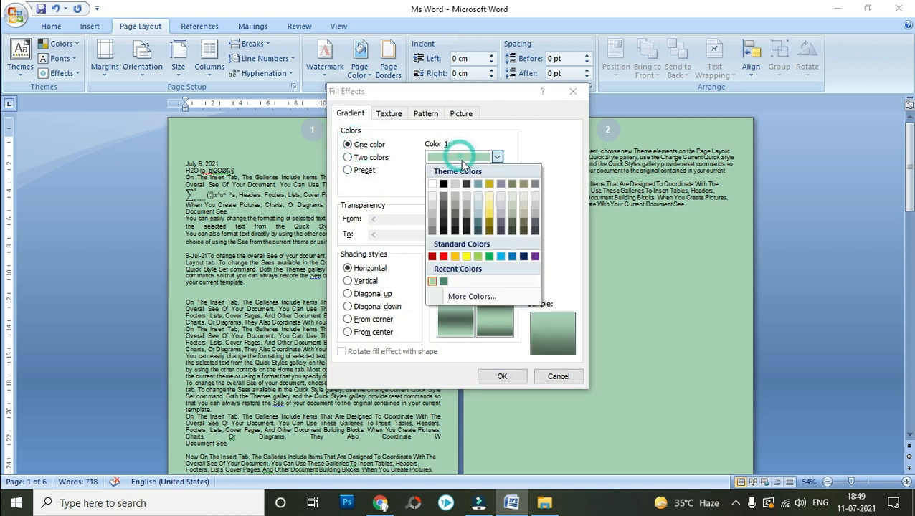
click(502, 257)
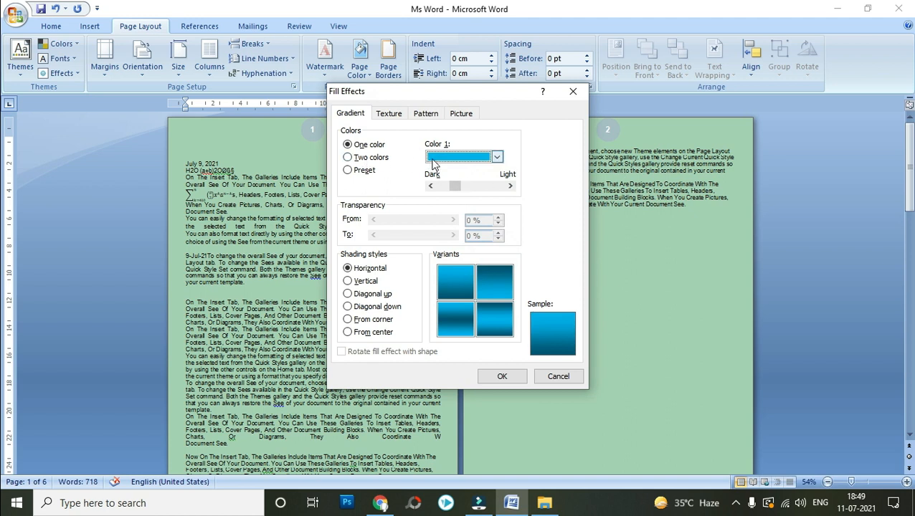
Make the gradient two-color with gray as the second color, choose a horizontal variant with gray edges and blue middle, and apply it.
click(362, 158)
click(474, 186)
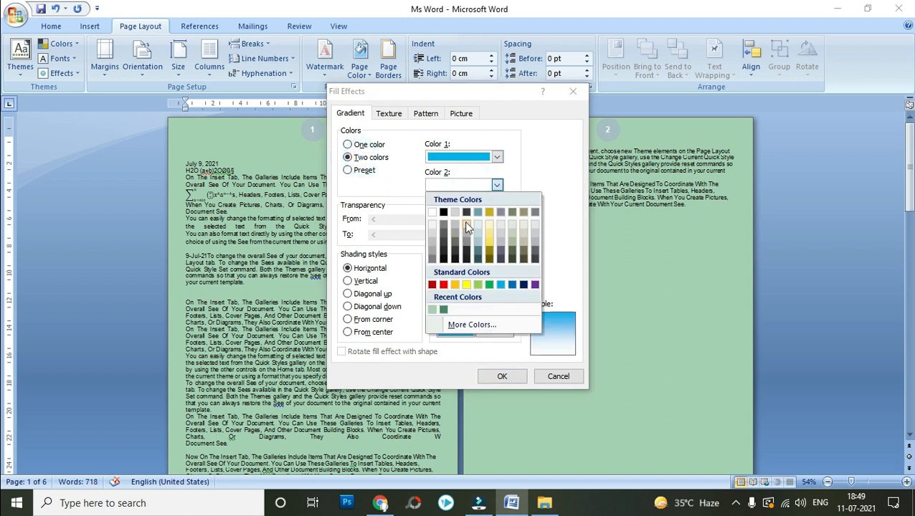
click(467, 246)
click(495, 274)
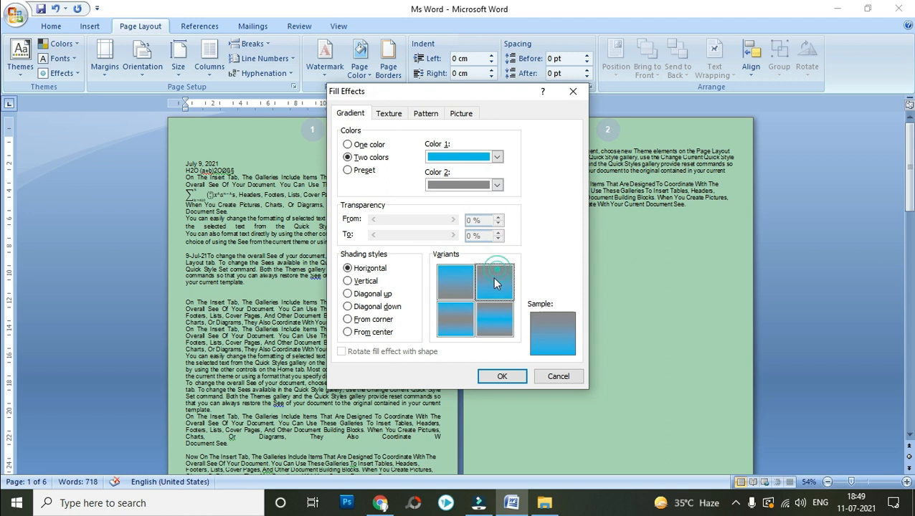
click(464, 292)
click(462, 312)
click(480, 289)
click(502, 376)
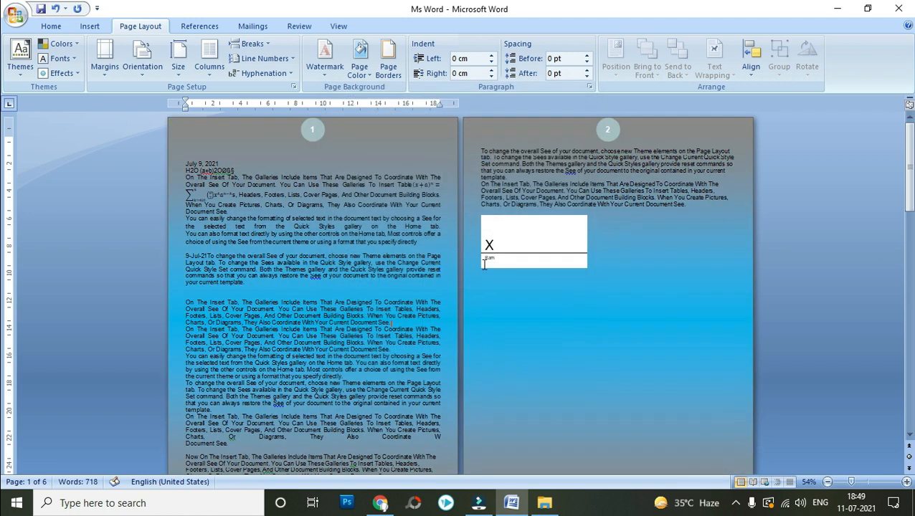
Fill the page background with the picture computer_doctor-512 from the Computer folder.
click(360, 72)
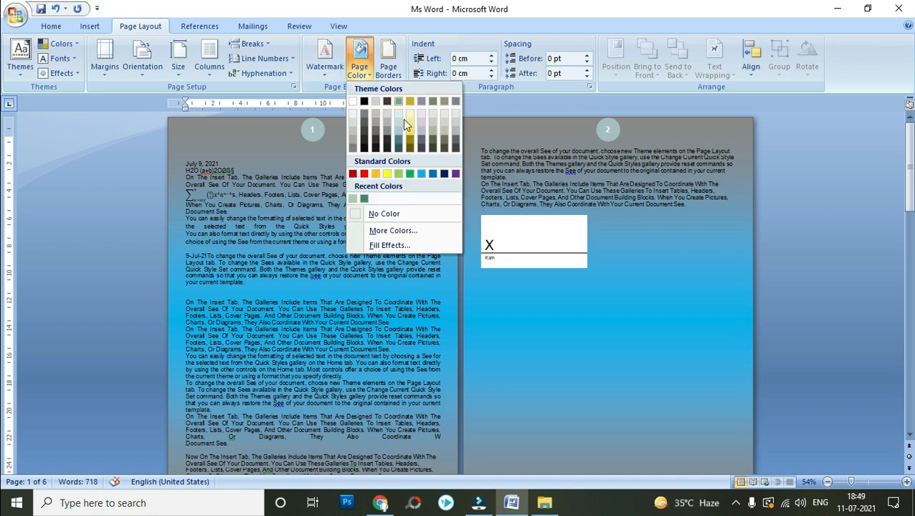
click(389, 245)
click(463, 113)
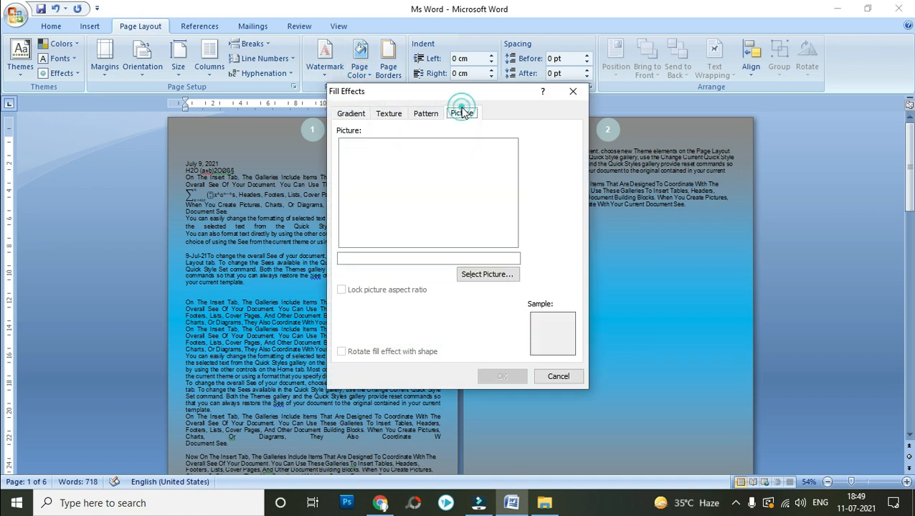
click(486, 274)
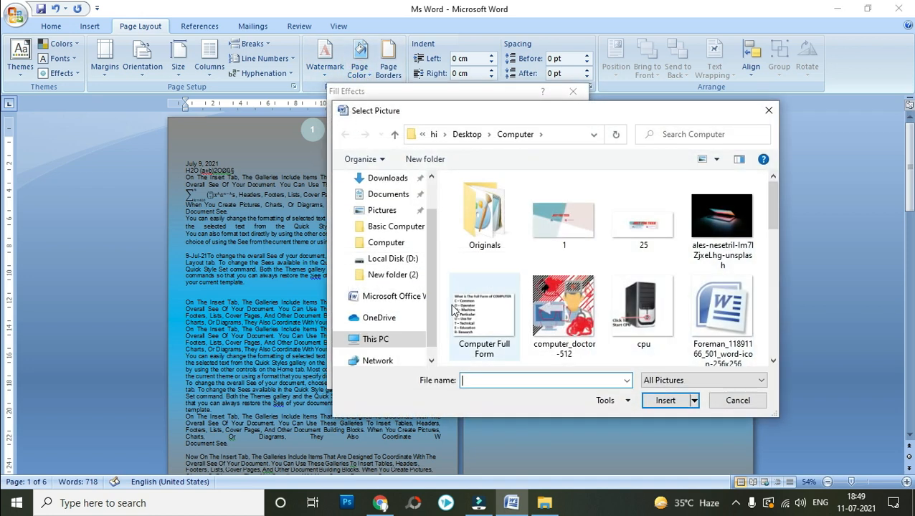
click(563, 304)
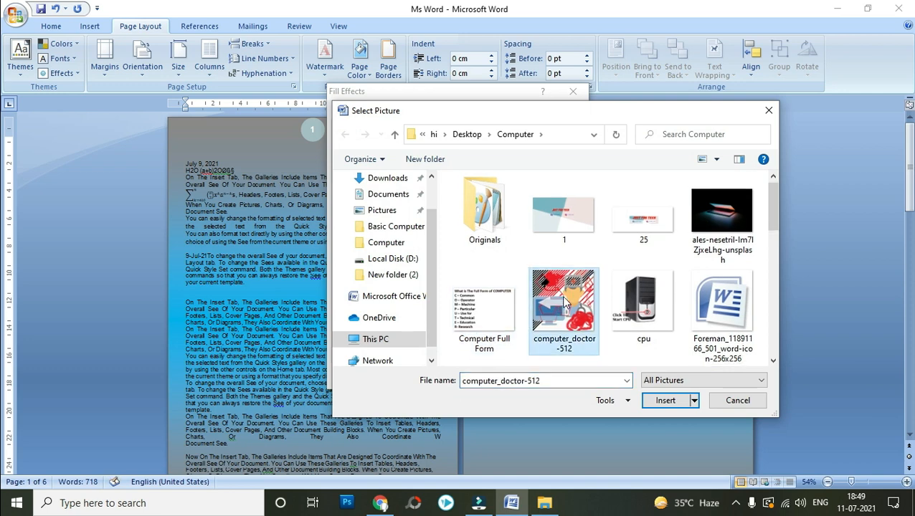
double_click(563, 305)
click(502, 377)
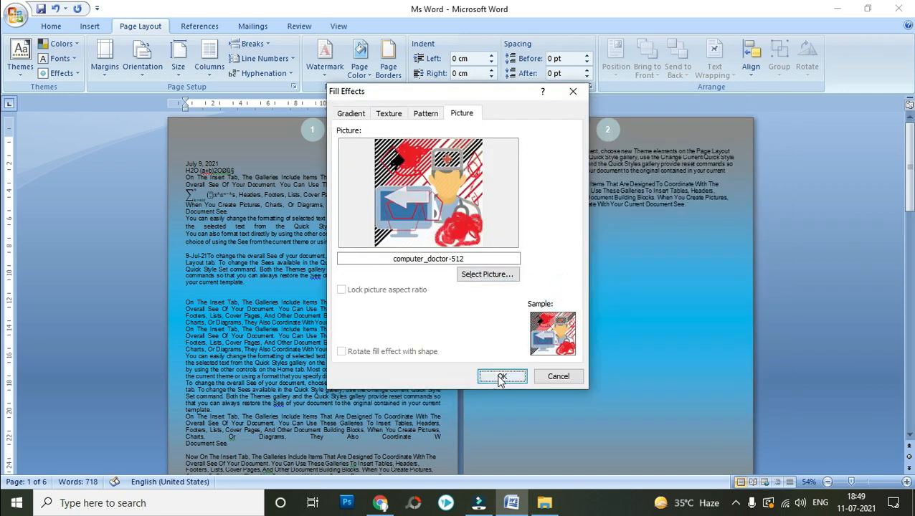
Clear the page background by setting the page color to No Color.
click(359, 64)
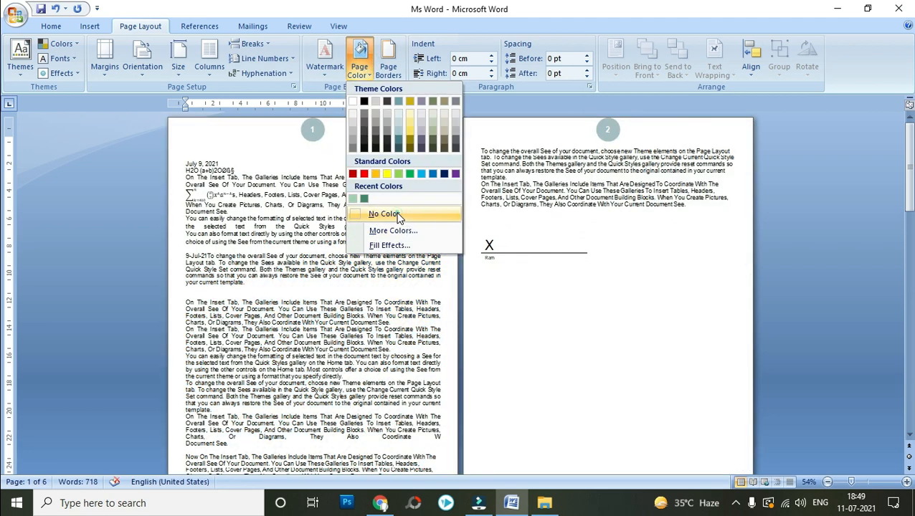
click(388, 213)
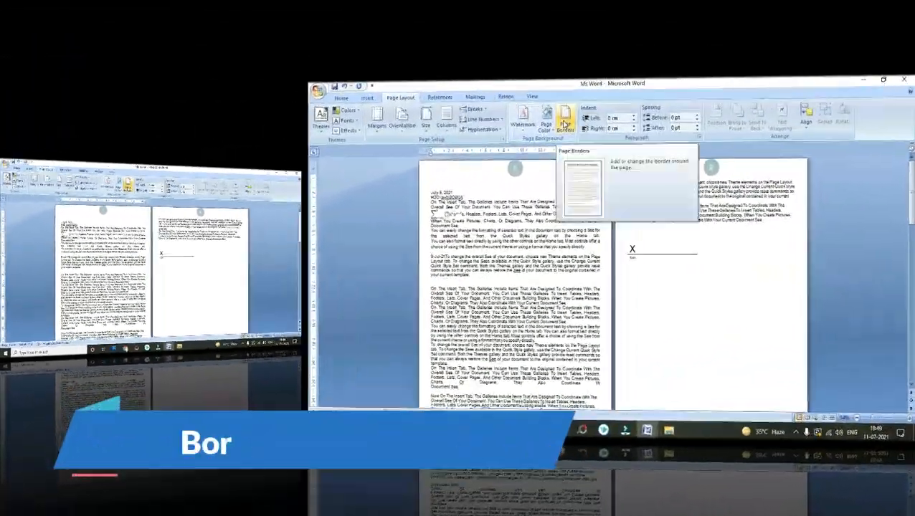
Review the paragraph border, page border and shading options for the document, and leave the dialog without changes.
click(388, 63)
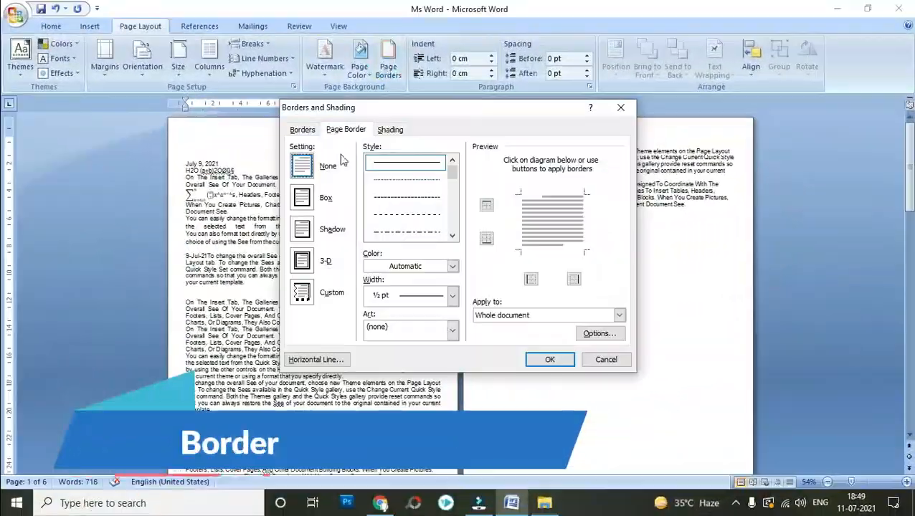
click(301, 130)
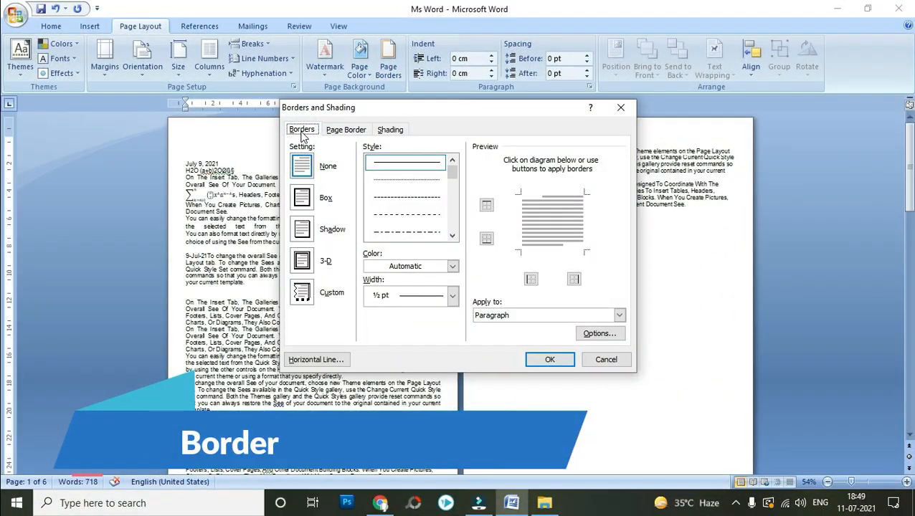
click(347, 130)
click(398, 130)
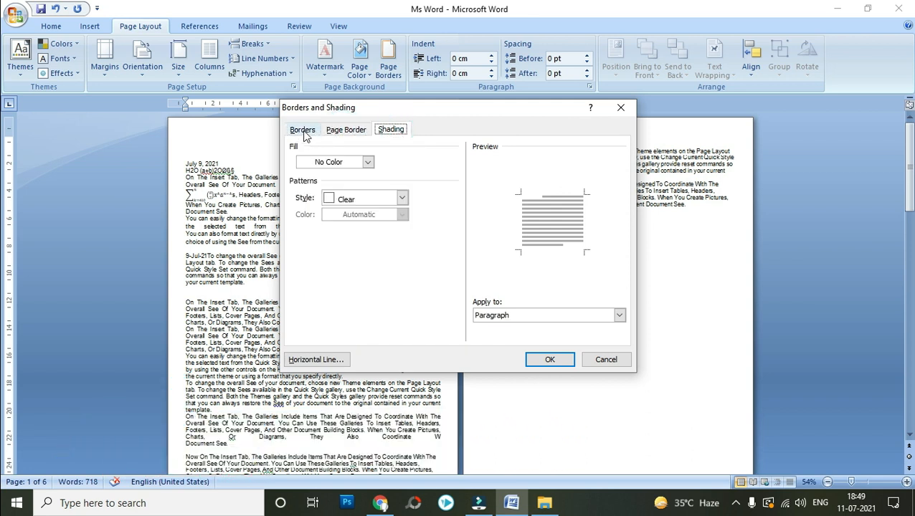
click(304, 134)
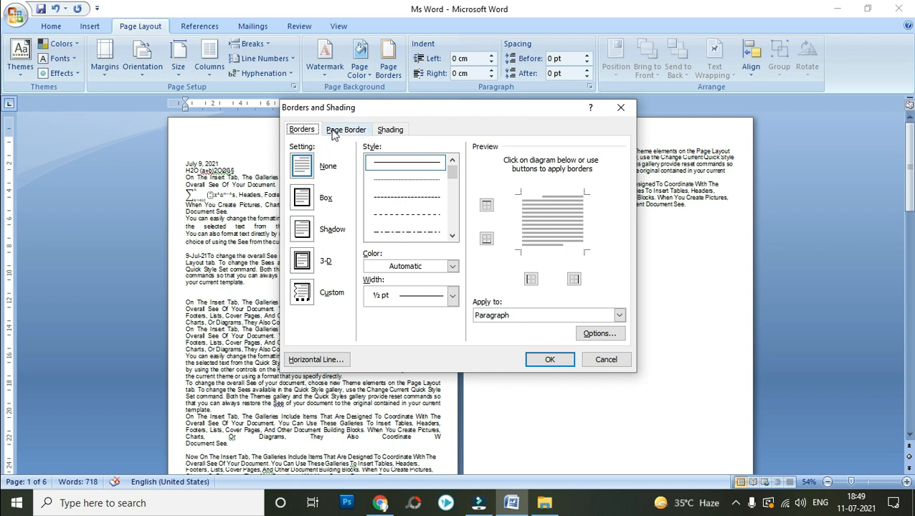
click(337, 132)
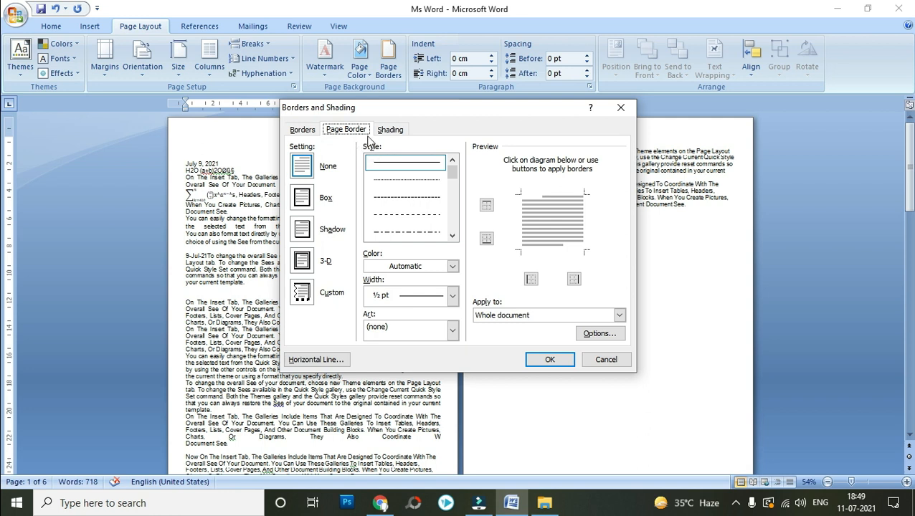
click(391, 131)
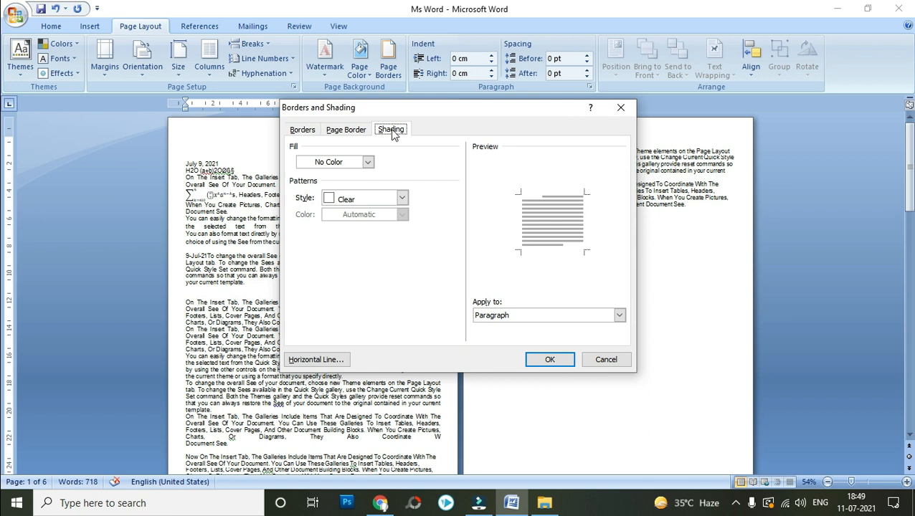
click(606, 360)
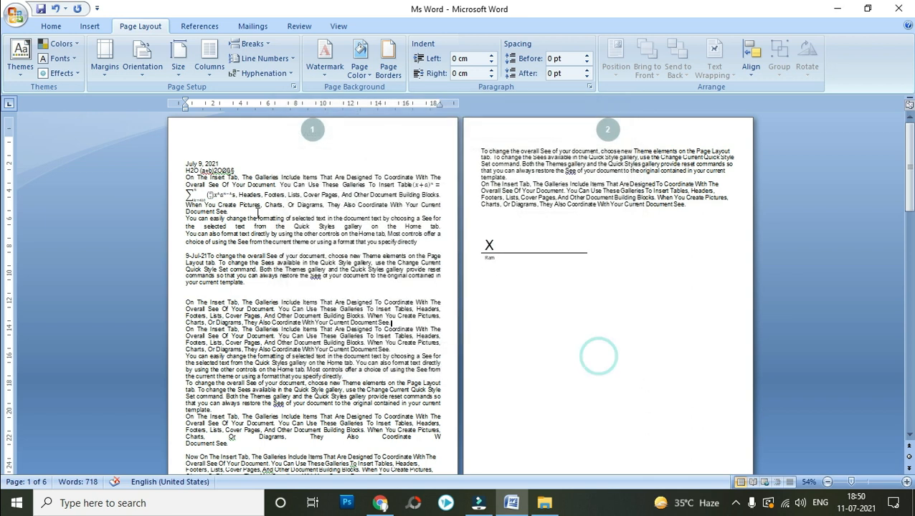
Select the paragraph beginning "9-Jul-21To change the overall" and open its paragraph border settings.
triple_click(185, 255)
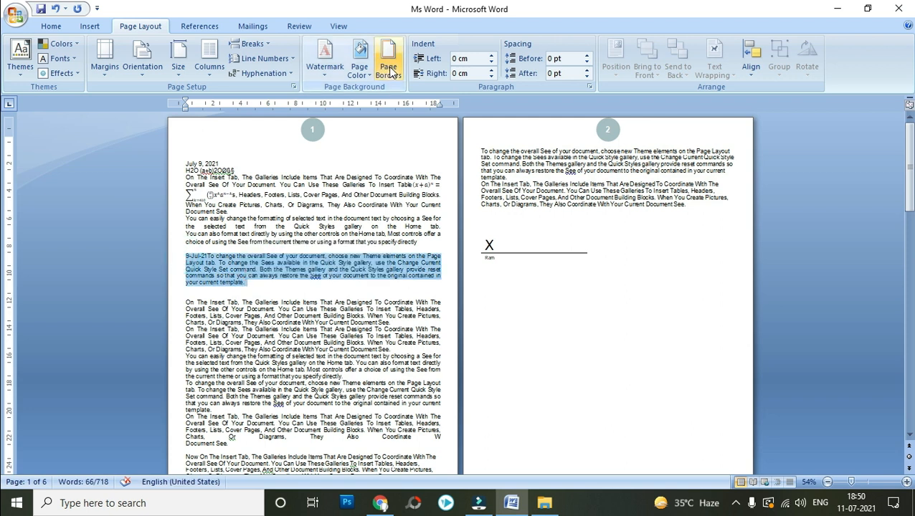
click(389, 69)
click(302, 131)
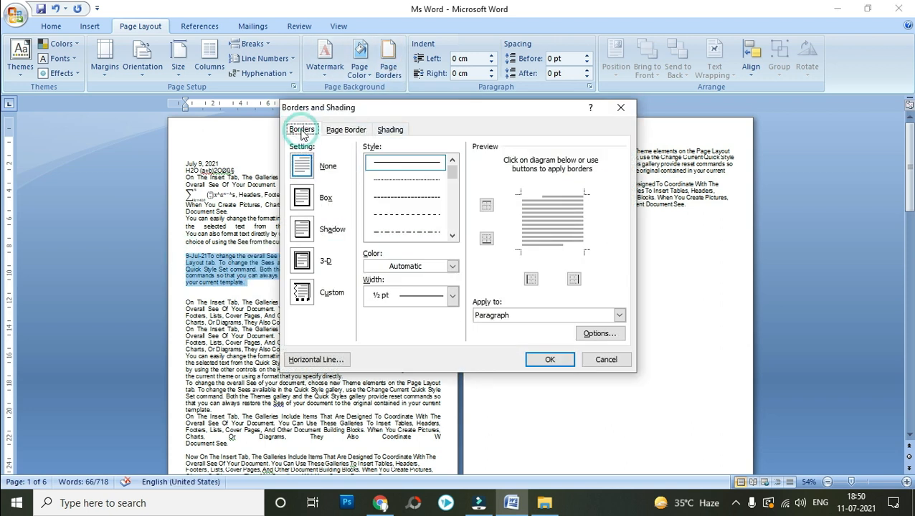
Try the Shadow and 3-D border settings for the selected paragraph and settle on Box.
click(304, 200)
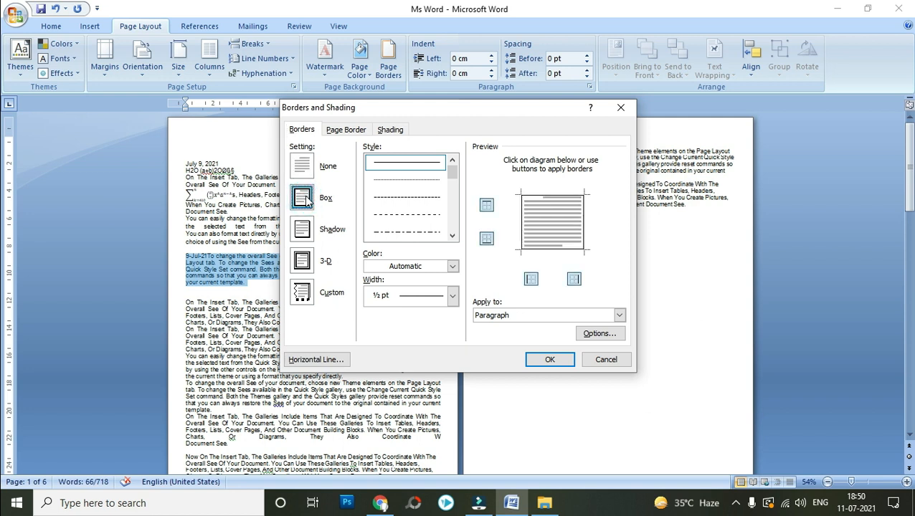
click(305, 231)
click(303, 261)
click(303, 230)
click(304, 199)
Give the paragraph border a double-line style and a light blue theme colour.
click(452, 235)
click(452, 236)
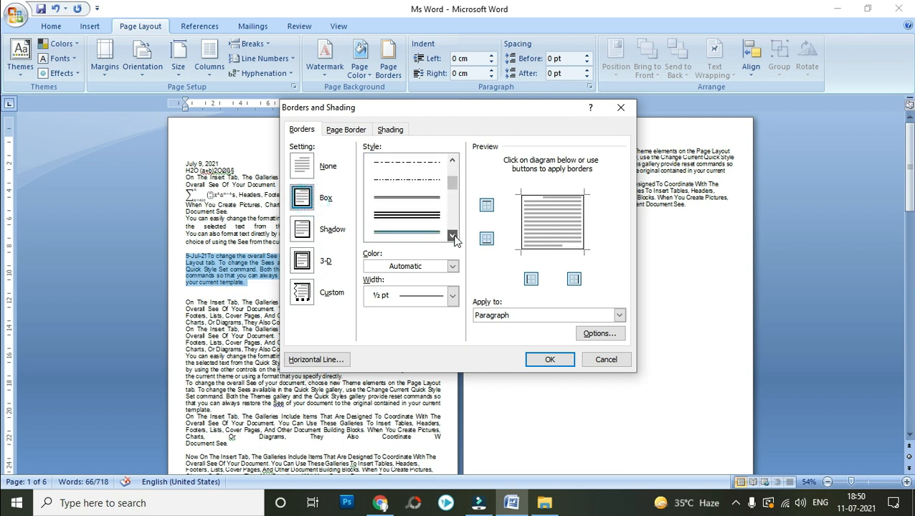
click(407, 198)
click(445, 266)
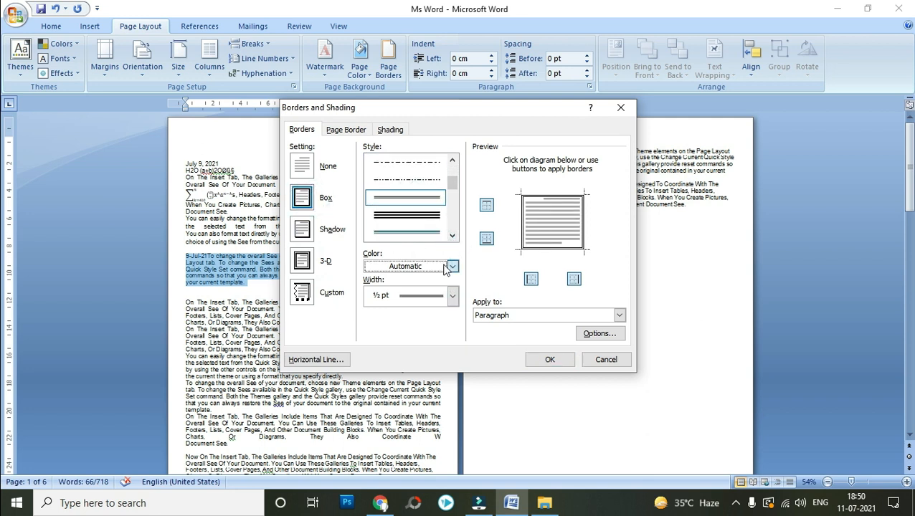
click(446, 267)
click(416, 332)
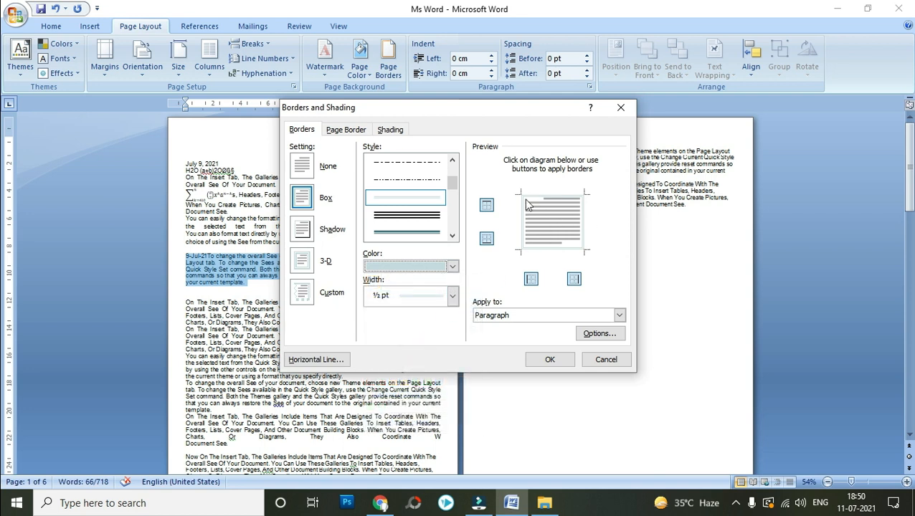
Switch the paragraph border's top, bottom, left and right sides off and on again in the preview.
click(487, 206)
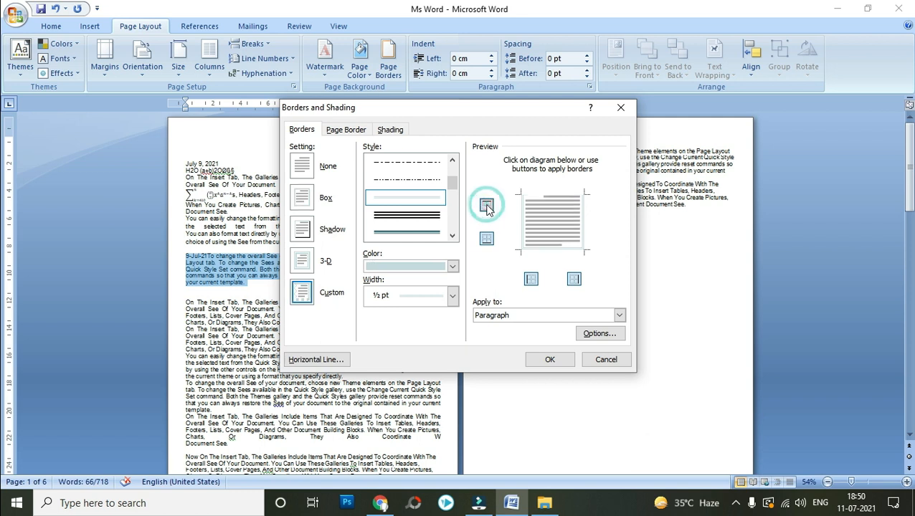
click(486, 240)
click(532, 279)
click(574, 279)
click(528, 278)
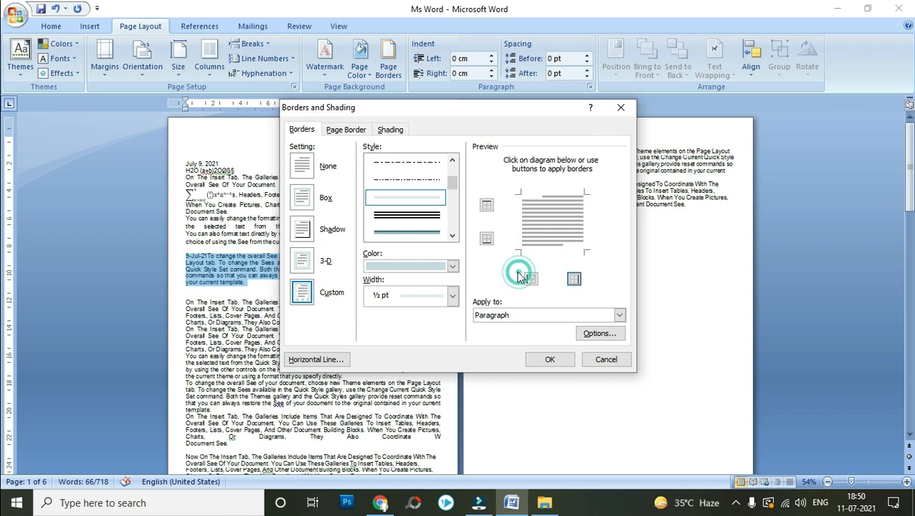
click(486, 238)
click(486, 206)
click(532, 279)
click(574, 280)
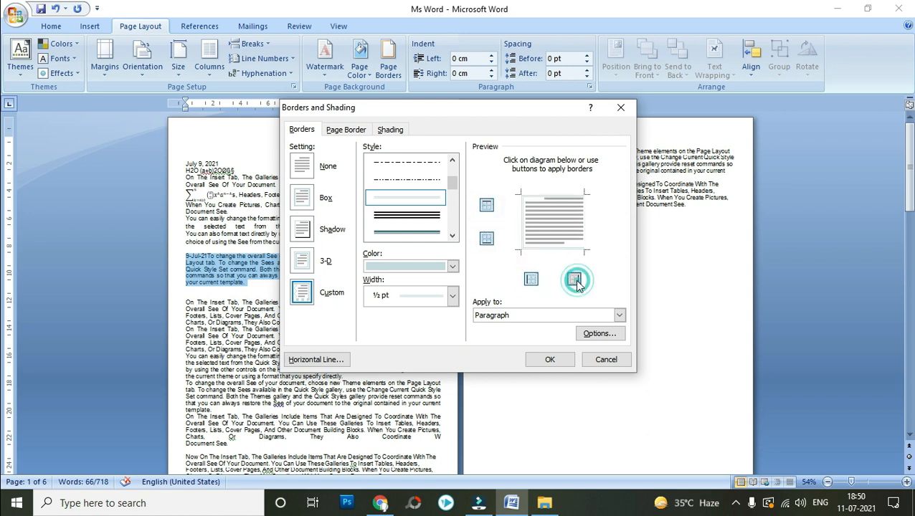
click(574, 280)
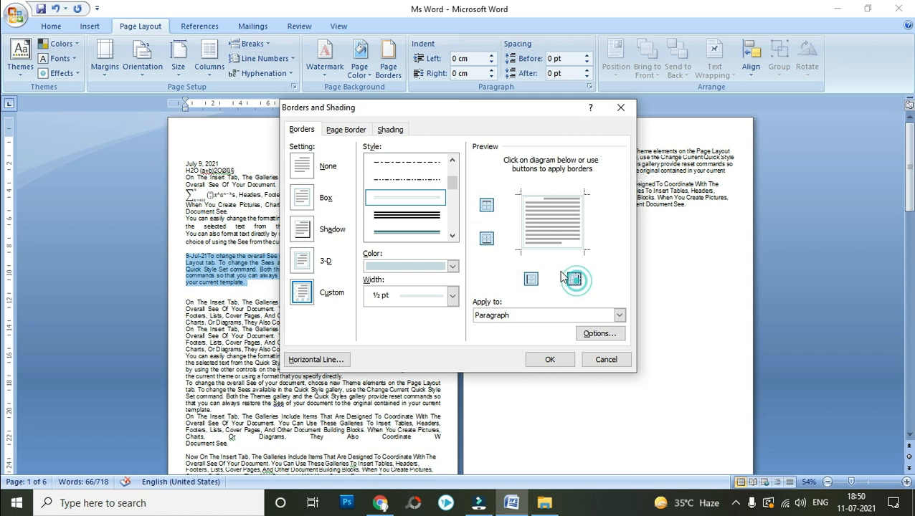
Choose a 1½ pt width and the standard green colour, and apply the border settings to the paragraph.
click(453, 296)
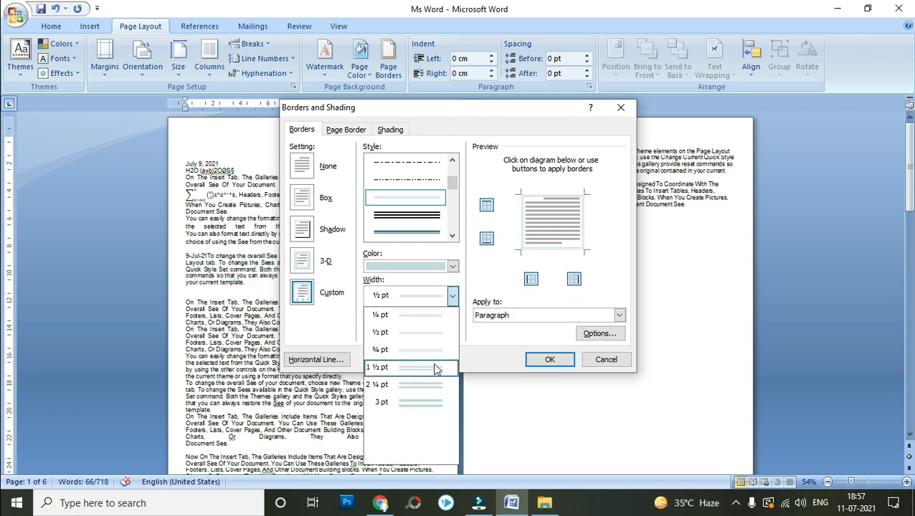
click(434, 367)
click(453, 266)
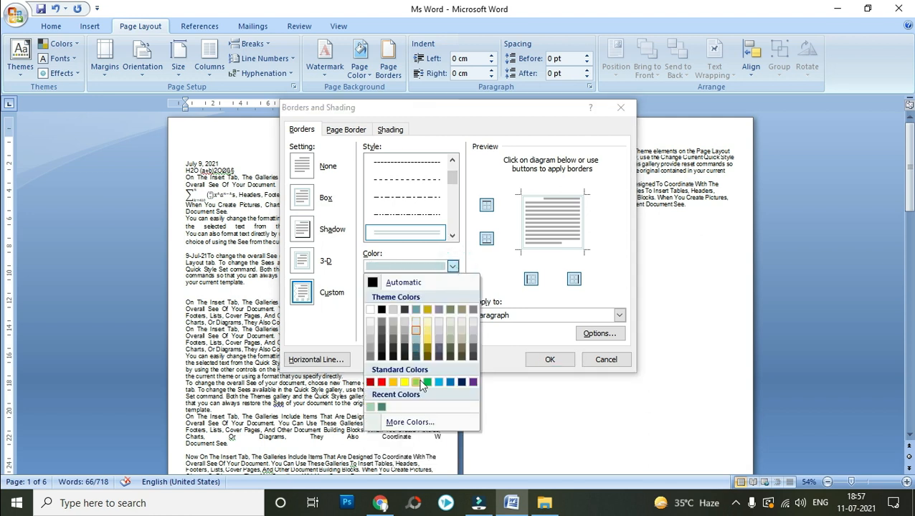
click(427, 382)
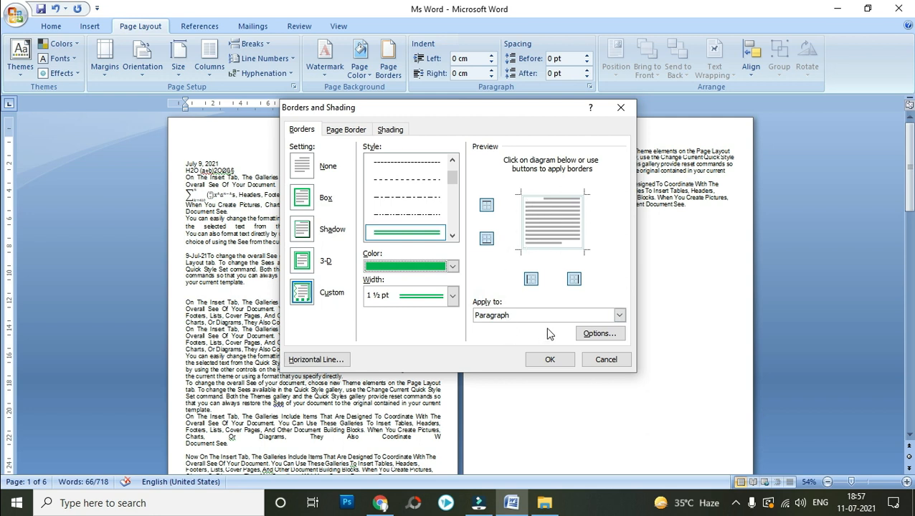
click(547, 359)
click(284, 297)
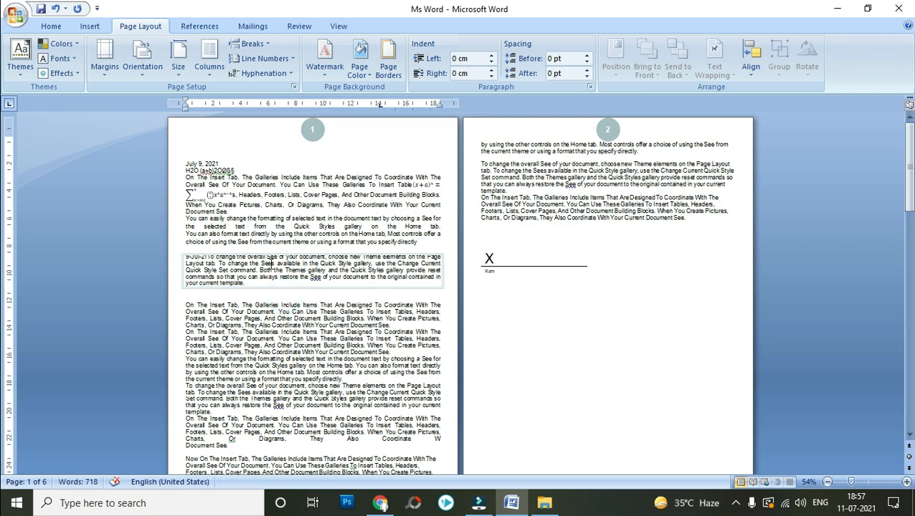
click(389, 66)
click(302, 129)
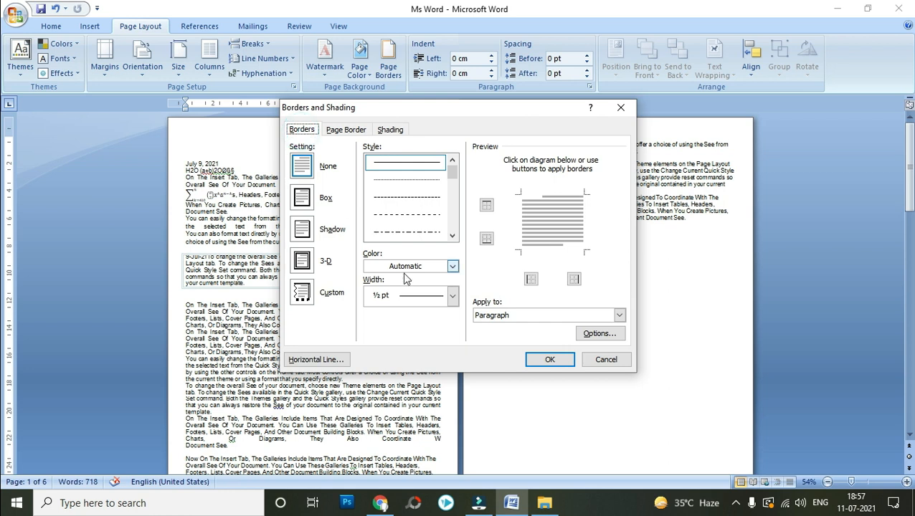
click(550, 360)
Remove the border from the paragraph that begins with the 9-Jul-21 date.
click(279, 260)
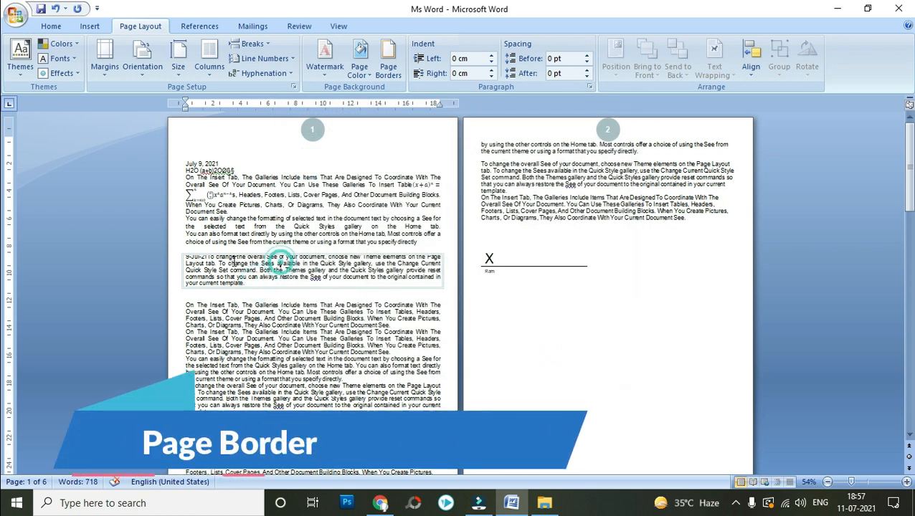
drag(253, 287, 184, 251)
click(231, 287)
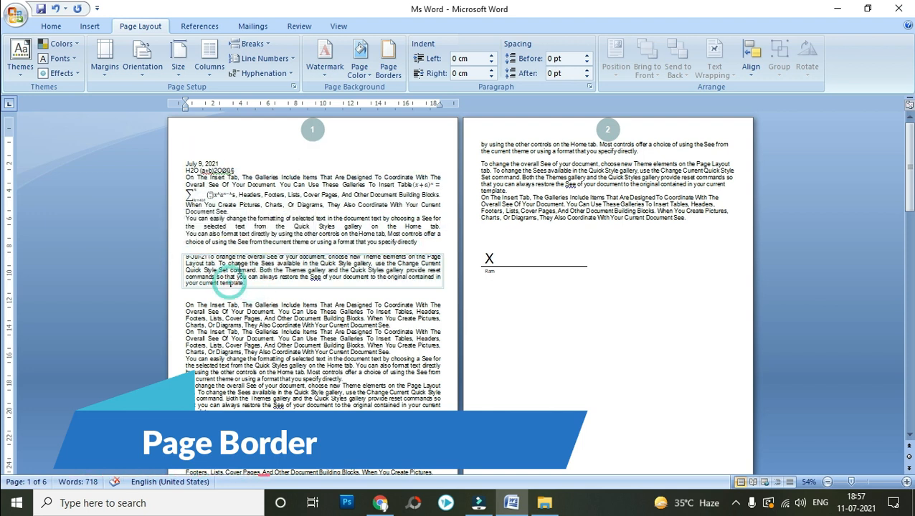
click(388, 63)
click(302, 130)
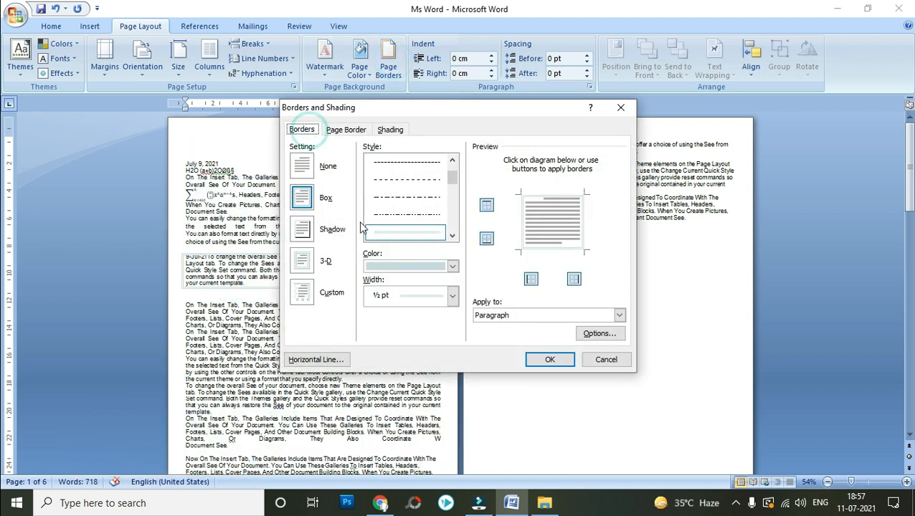
click(302, 165)
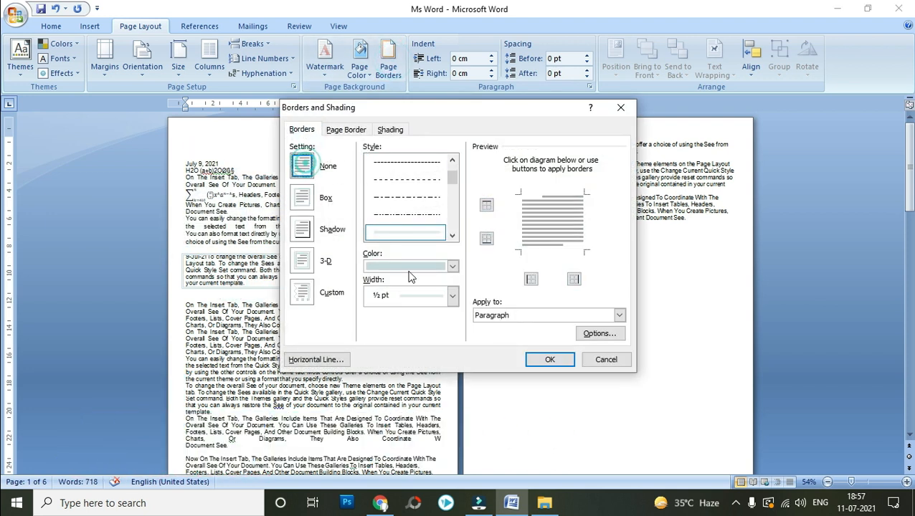
click(547, 360)
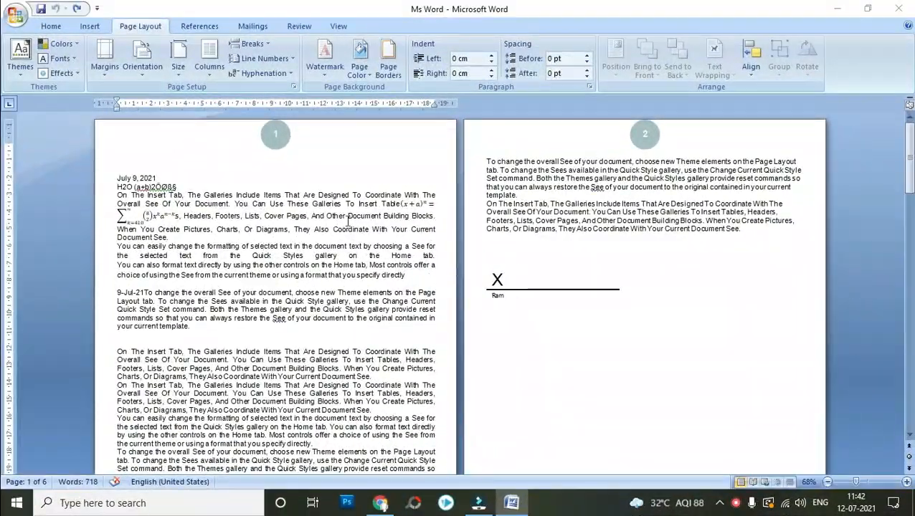
Set up a Box page border with a triple-line style for the whole document.
click(384, 67)
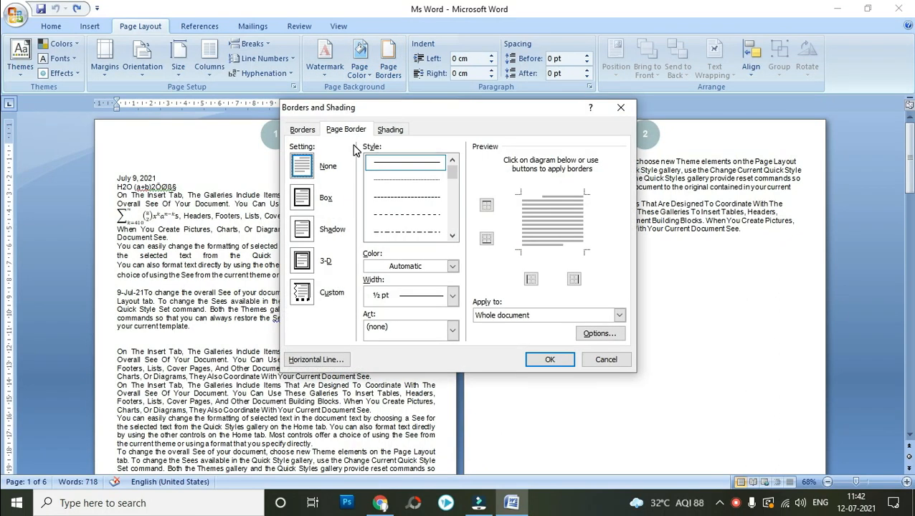
click(302, 200)
click(452, 236)
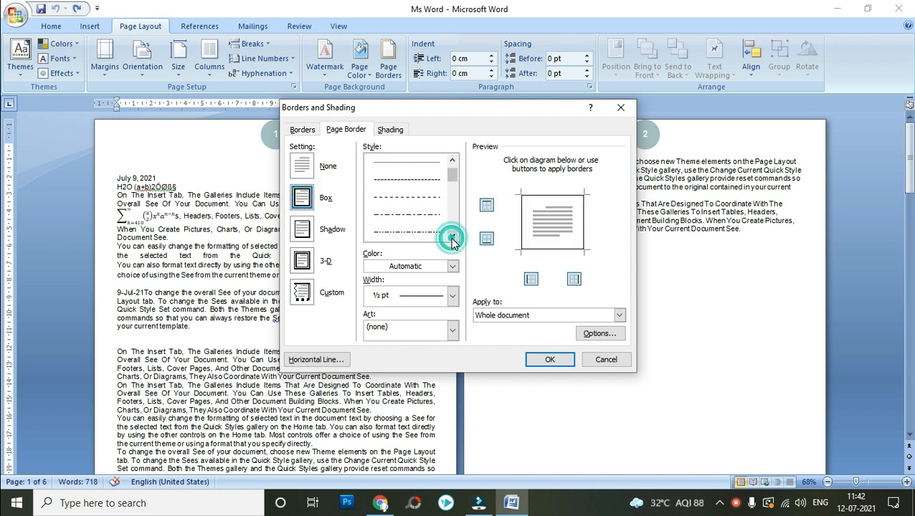
click(452, 236)
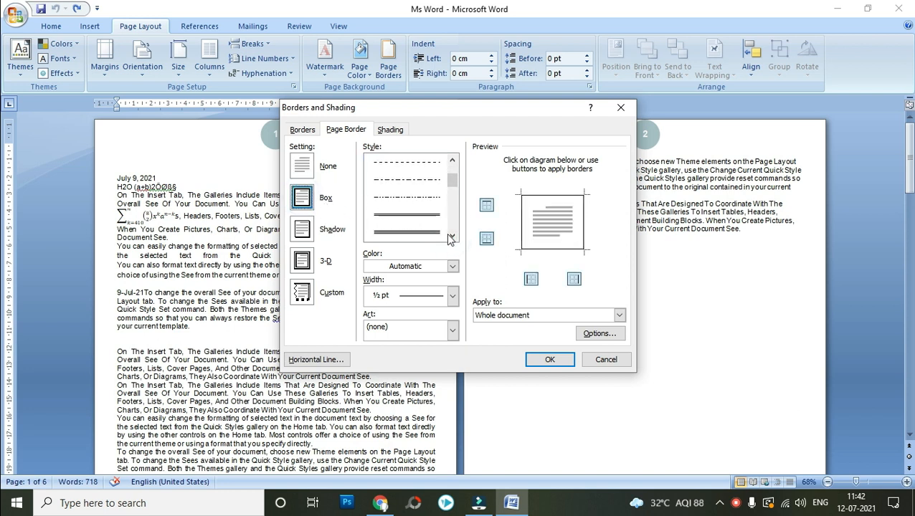
click(450, 237)
click(393, 215)
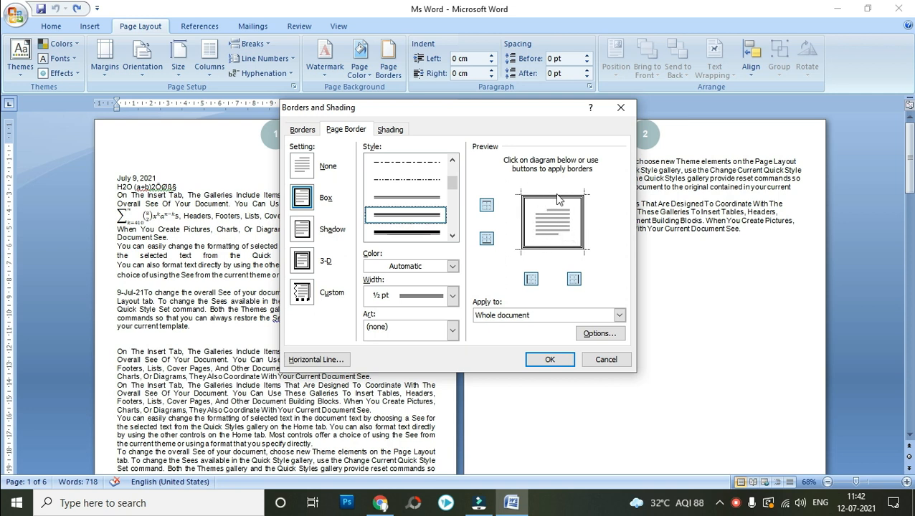
Turn each of the four sides of the page border off and back on in the preview.
click(486, 207)
click(486, 206)
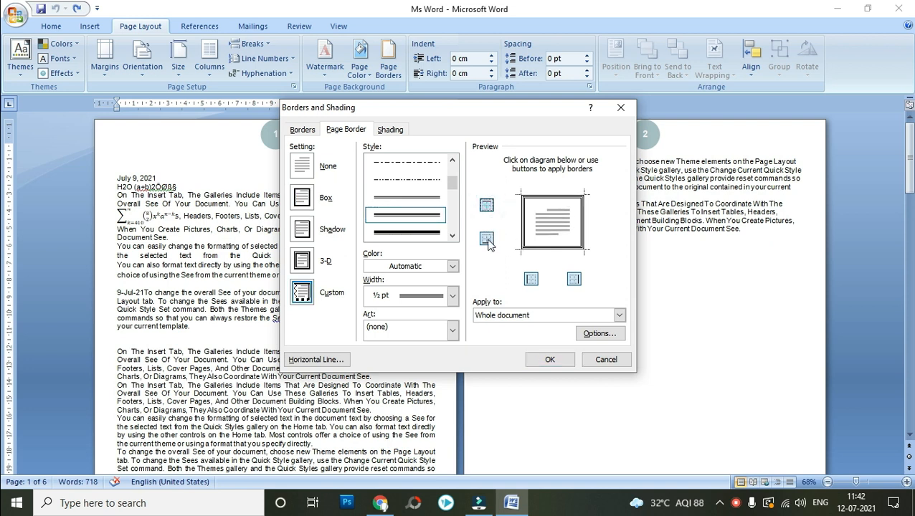
click(486, 239)
click(486, 238)
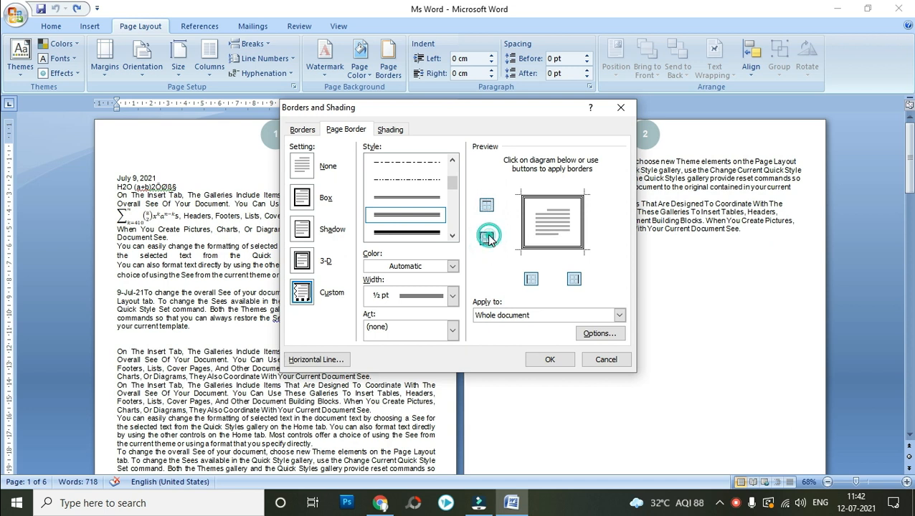
click(531, 279)
click(531, 279)
click(573, 279)
click(574, 279)
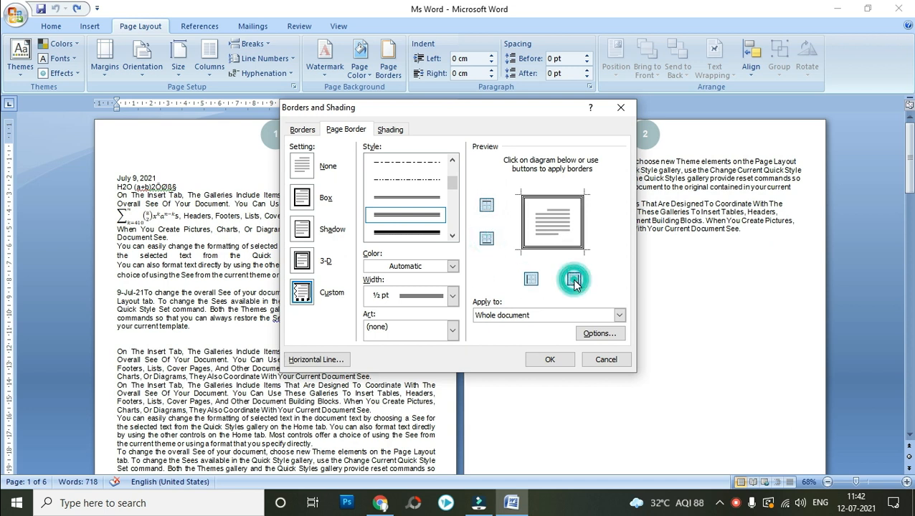
Choose the standard green colour and a ½ pt width for the page border line.
click(446, 266)
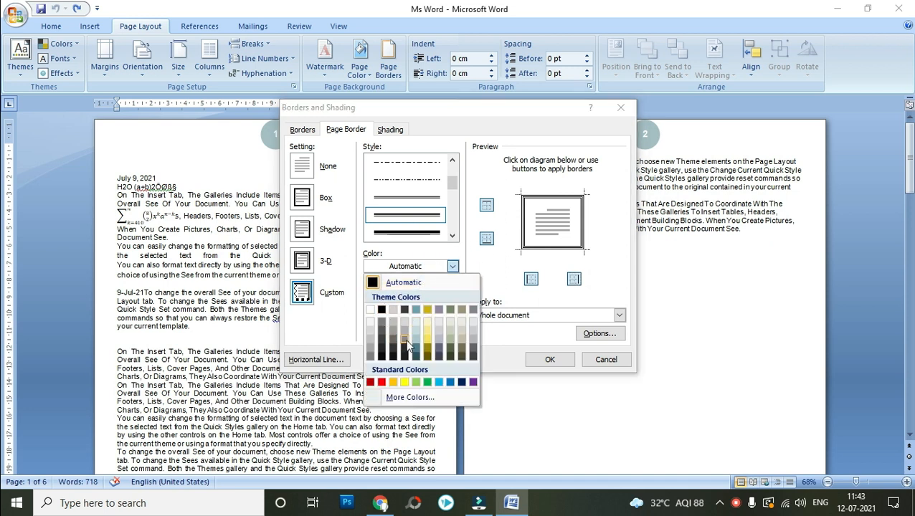
click(392, 340)
click(451, 266)
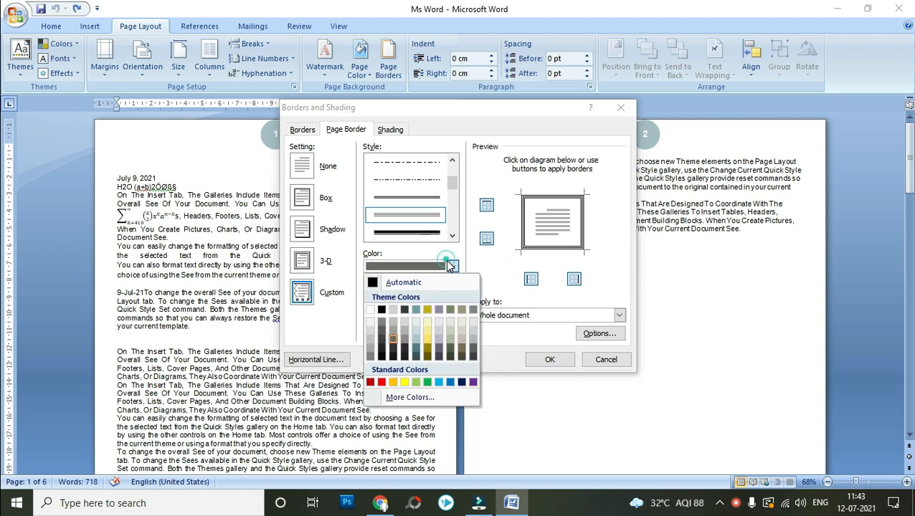
click(427, 384)
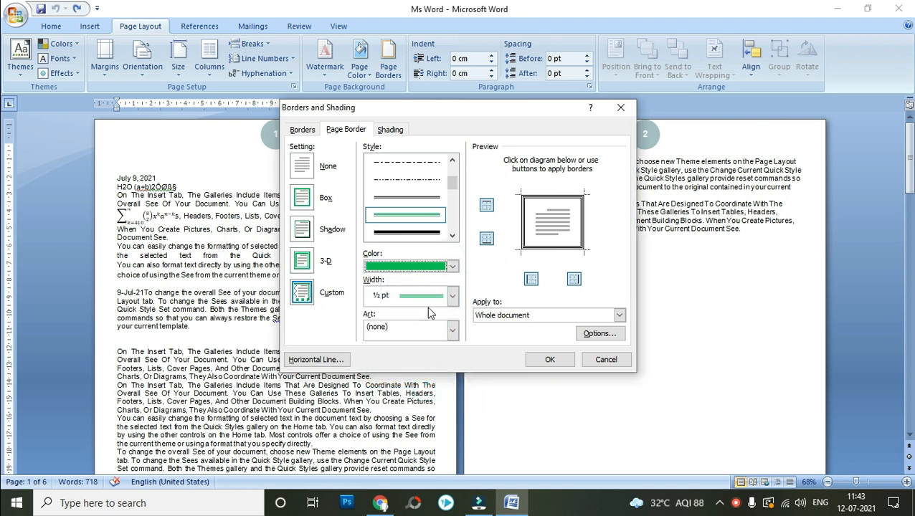
click(442, 300)
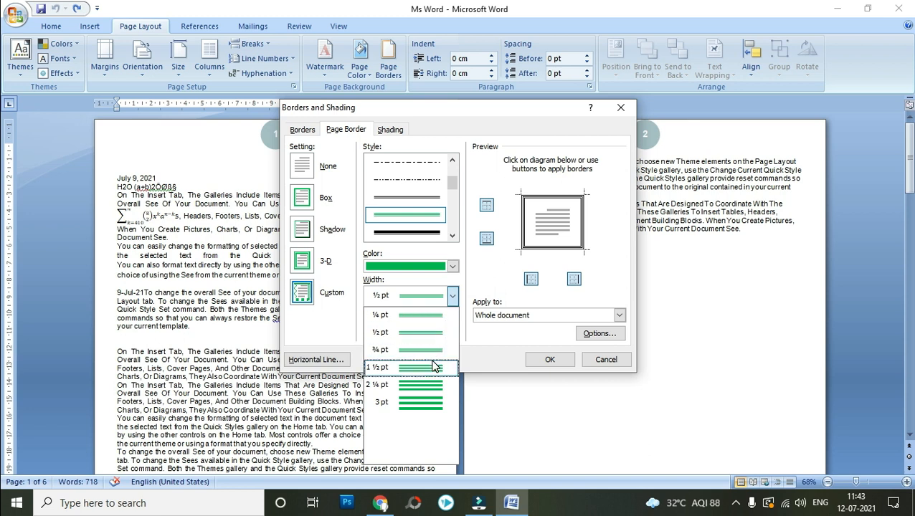
click(434, 334)
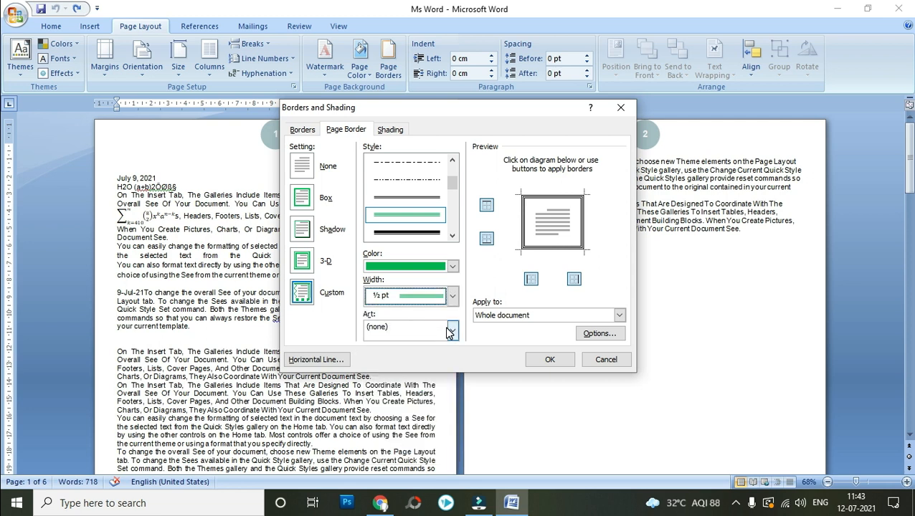
Browse the art designs available for the page border without choosing one.
click(450, 330)
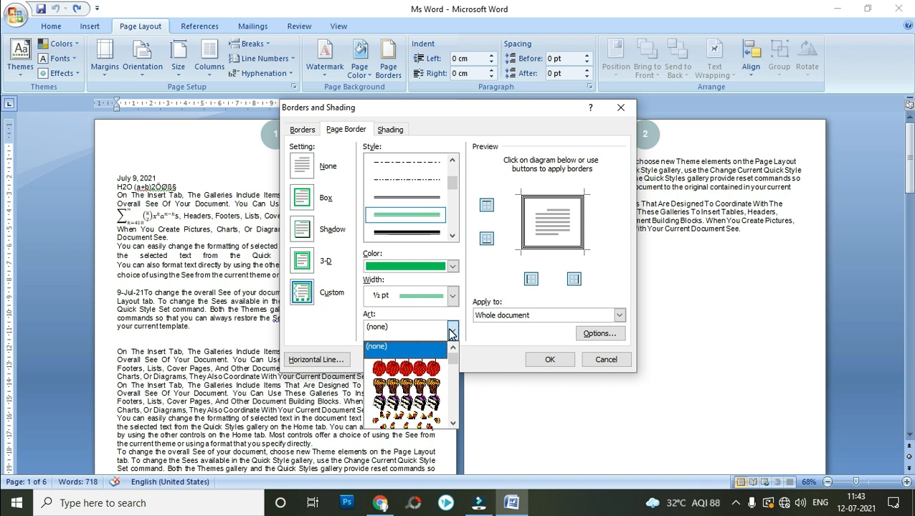
scroll(428, 366, down, 4)
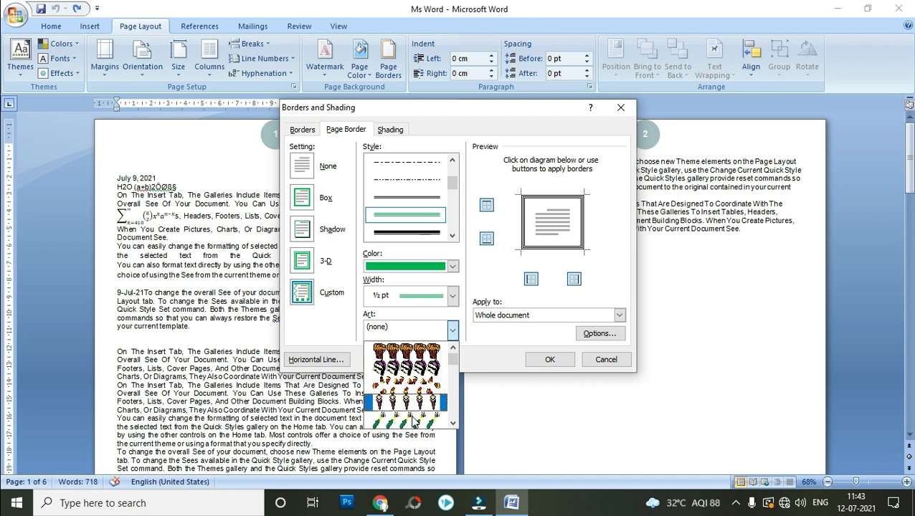
scroll(406, 403, down, 8)
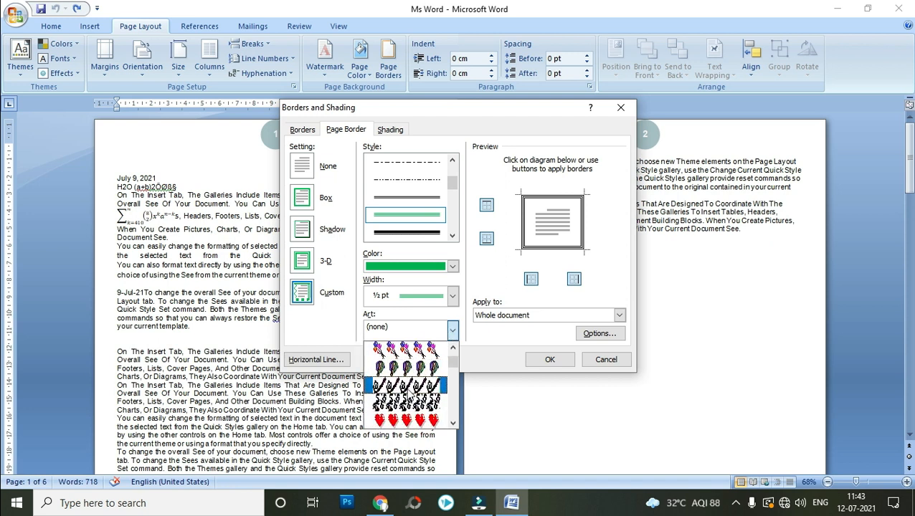
scroll(407, 407, down, 8)
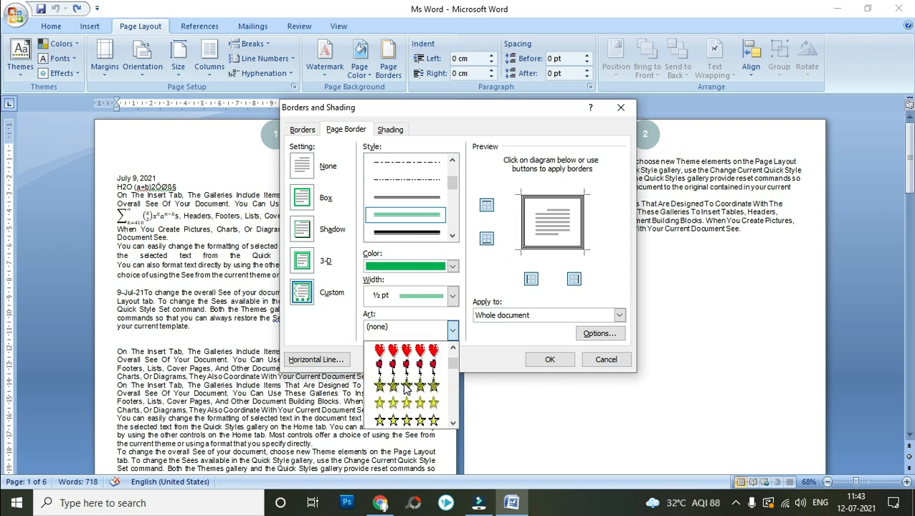
click(503, 340)
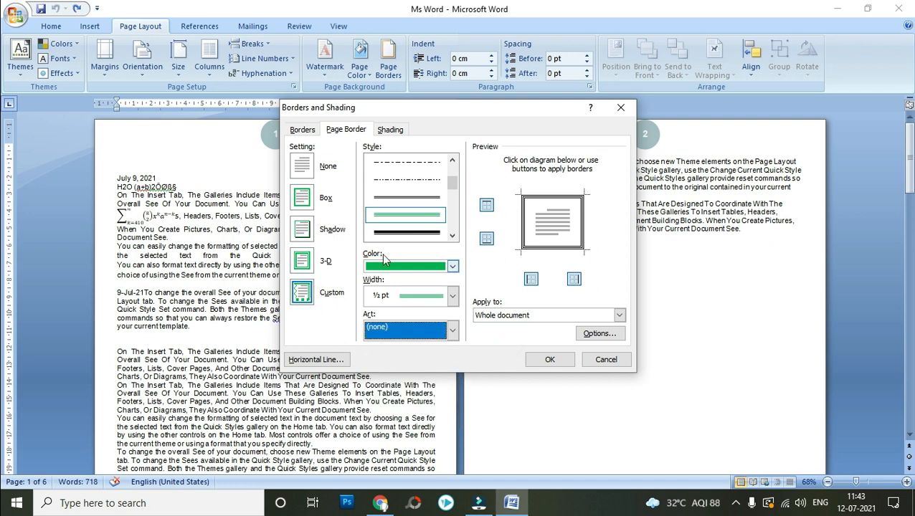
Set the page border colour to black, try the Shadow and 3-D settings, and apply the border with the Box setting.
click(451, 266)
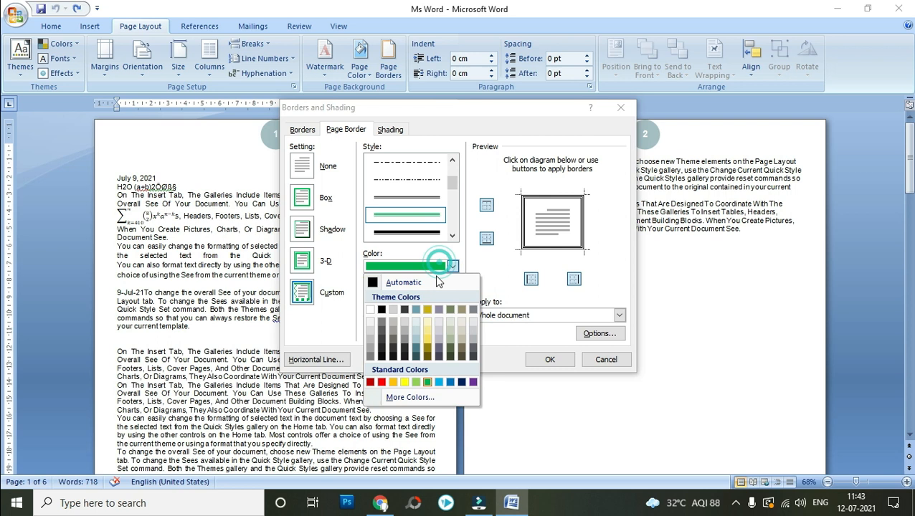
click(382, 310)
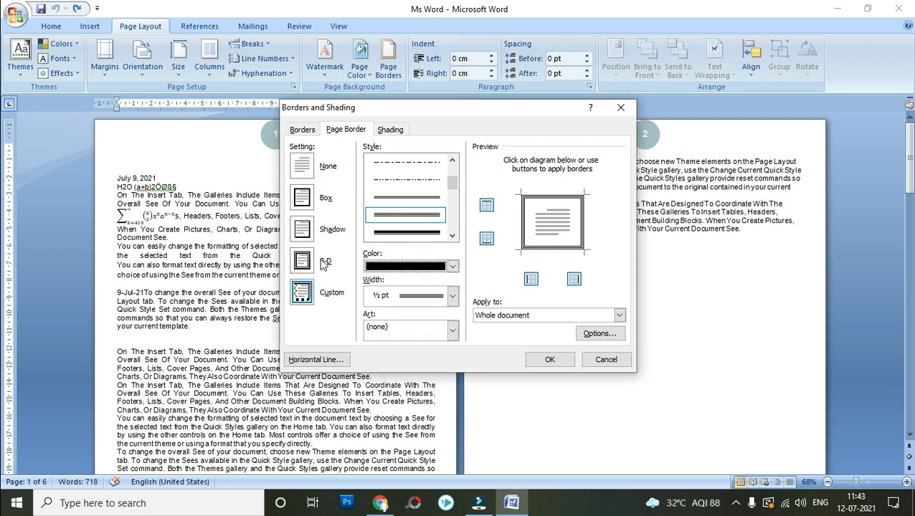
click(302, 231)
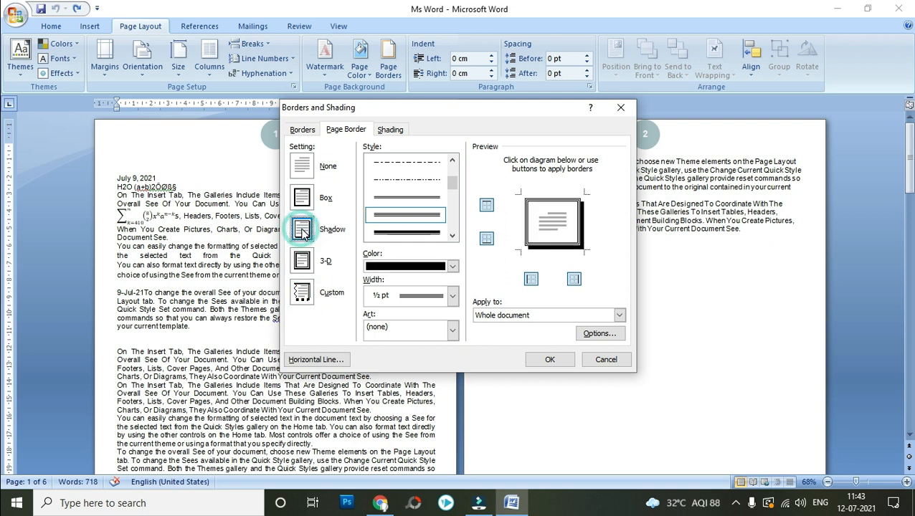
click(302, 262)
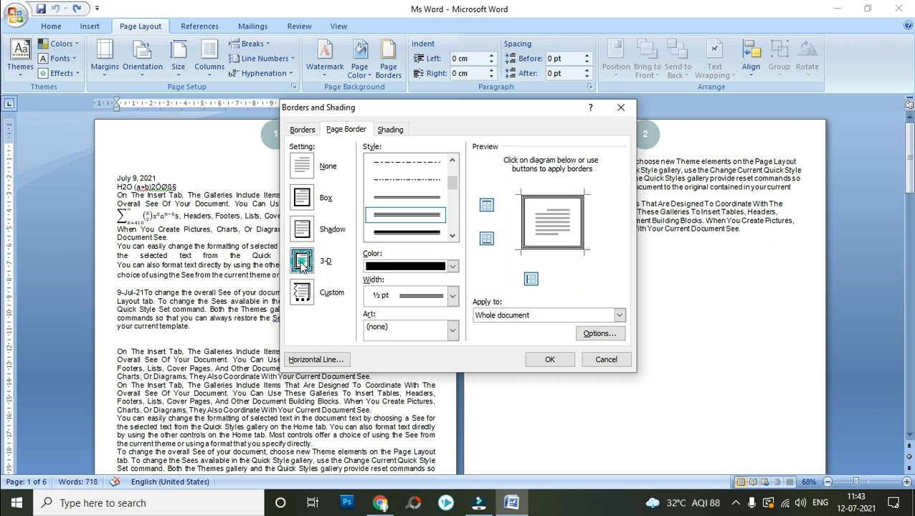
click(304, 203)
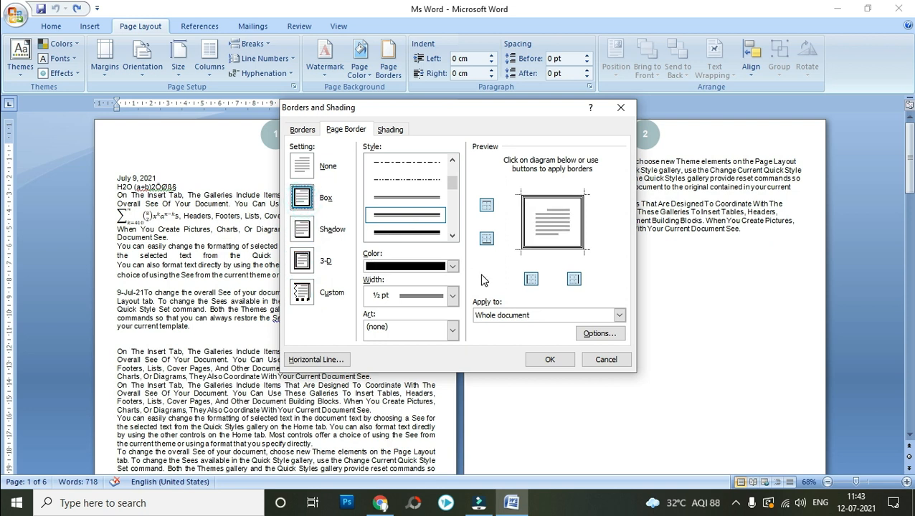
click(546, 360)
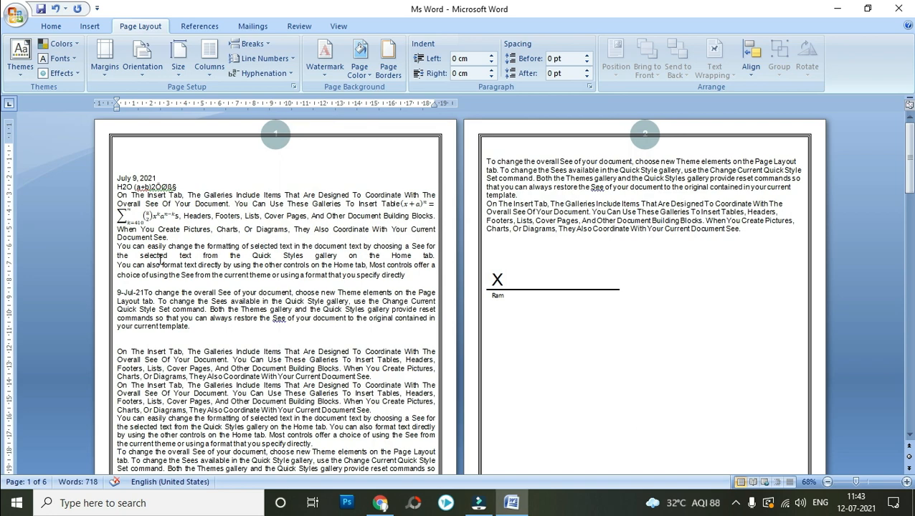
Look through the document's pages to examine the triple-line page border on each of them.
scroll(244, 194, down, 10)
scroll(304, 287, up, 9)
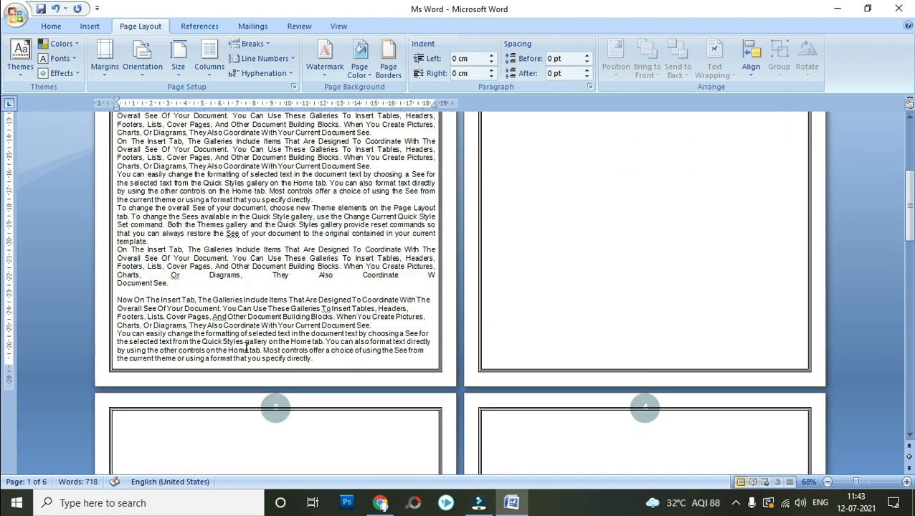
scroll(304, 287, up, 1)
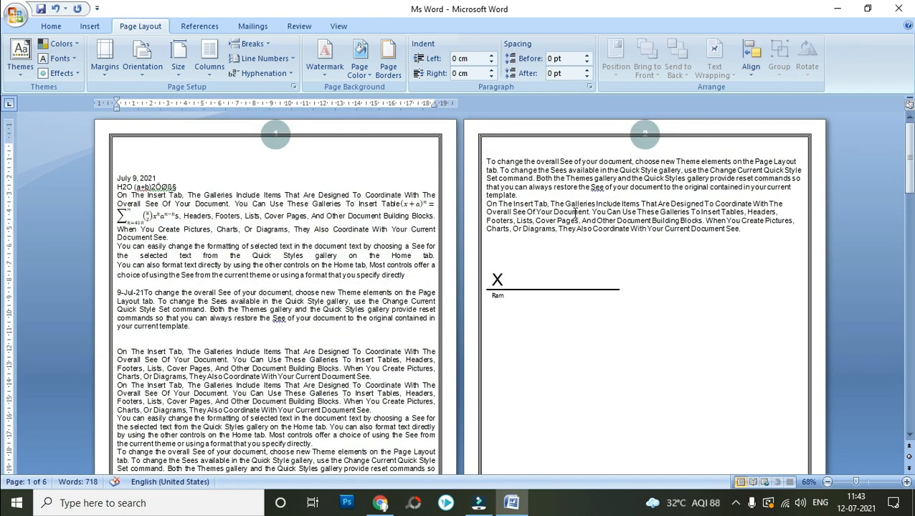
scroll(279, 281, down, 15)
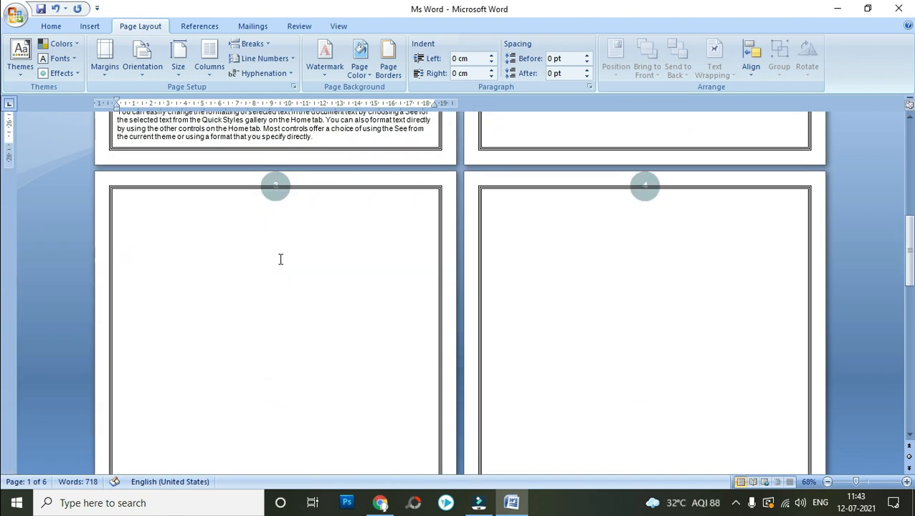
scroll(279, 262, down, 8)
scroll(281, 269, up, 5)
scroll(282, 280, up, 15)
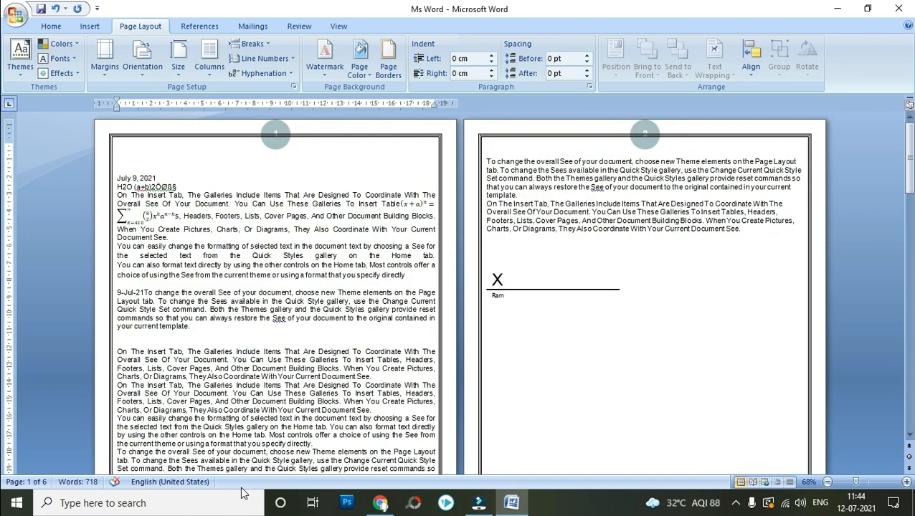
Remove the page border from the whole document by applying the None setting.
click(386, 71)
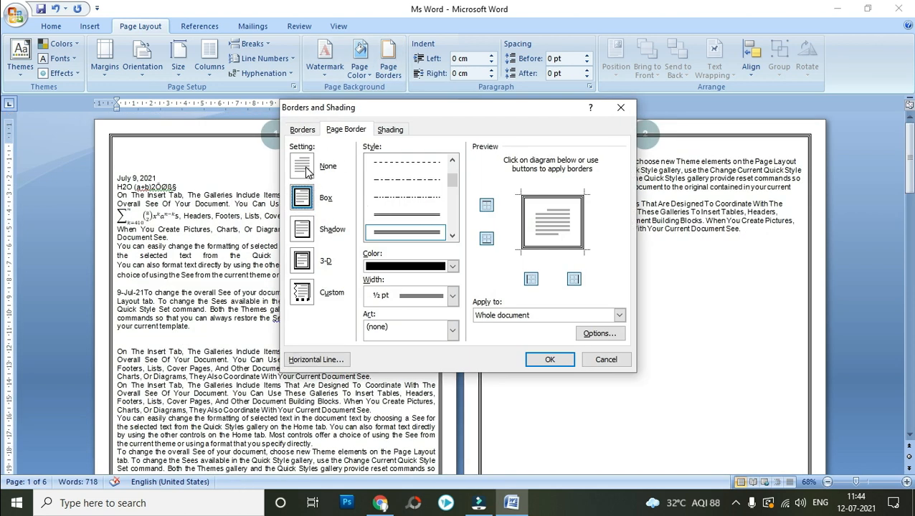
click(302, 167)
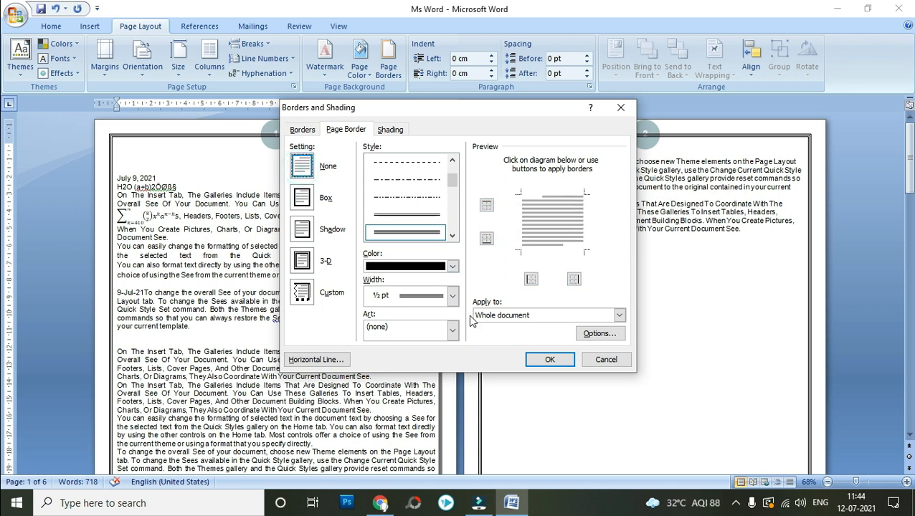
click(550, 359)
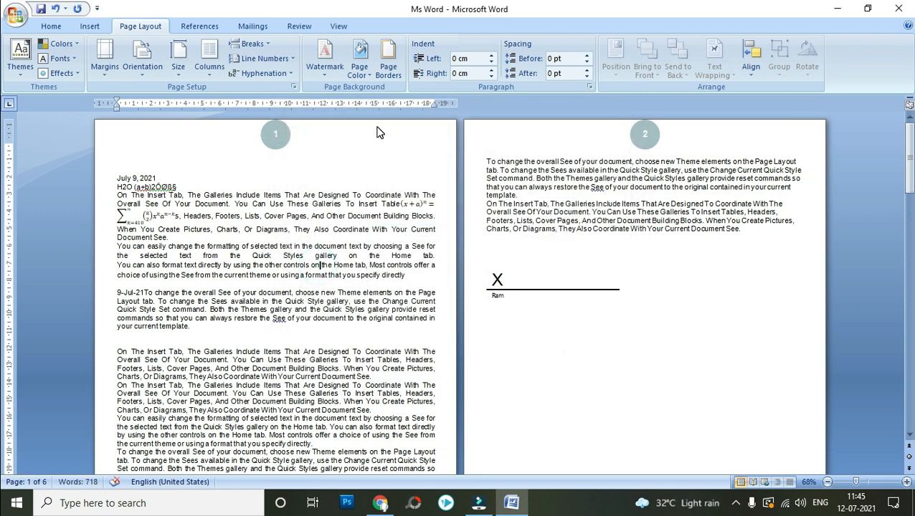
Set up a Box page border with the double-line style for the whole document.
click(388, 72)
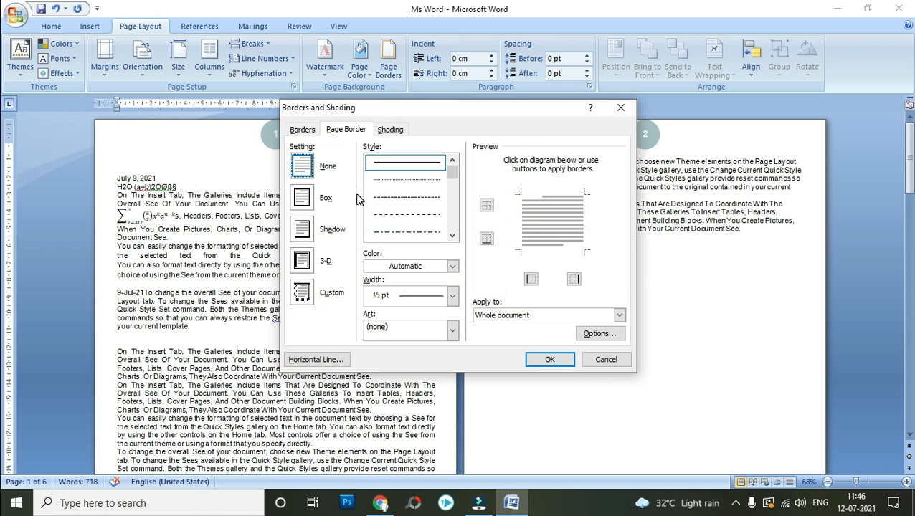
click(302, 199)
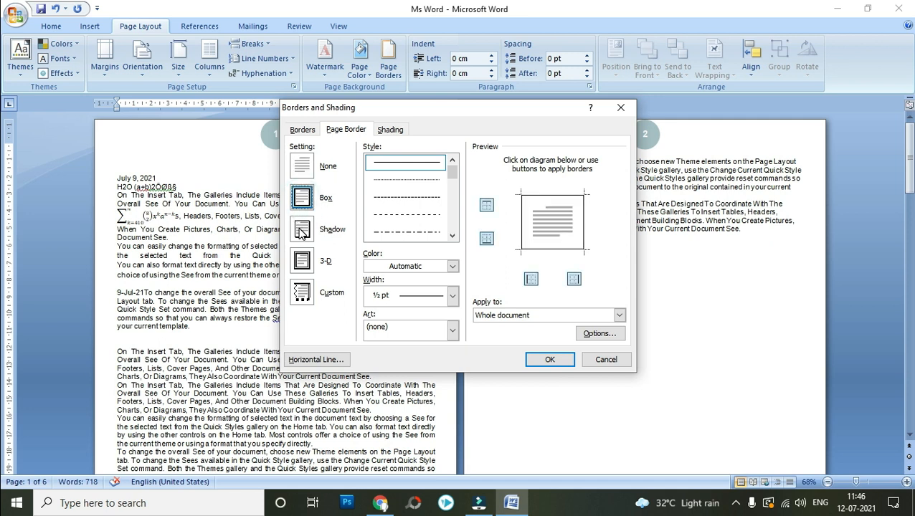
scroll(454, 172, down, 1)
click(302, 293)
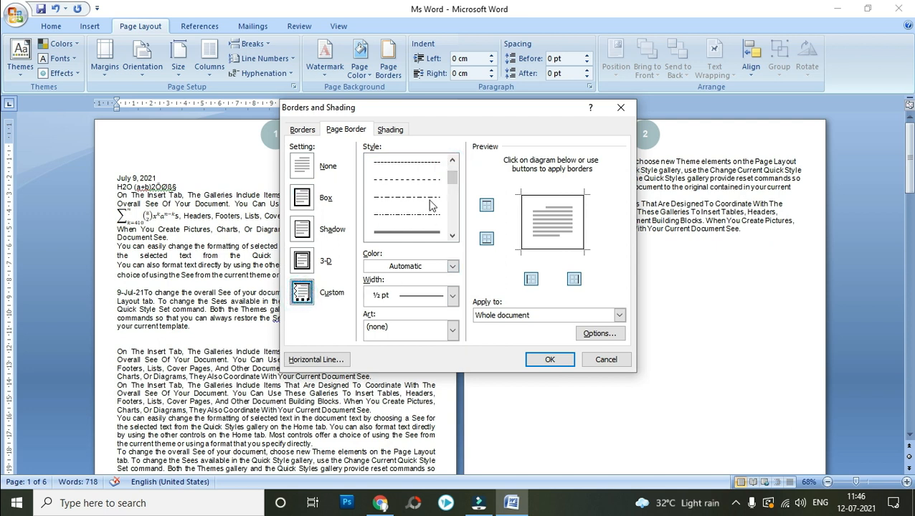
click(302, 198)
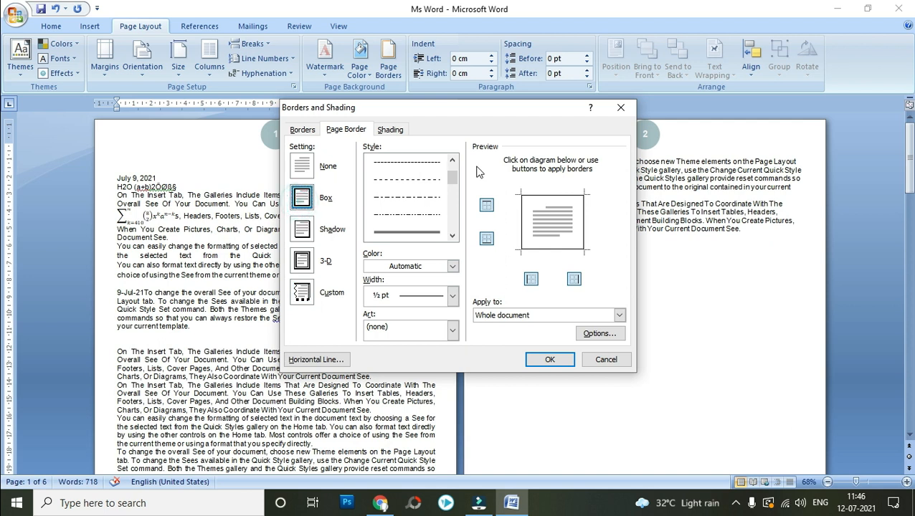
drag(450, 176, 450, 191)
click(429, 198)
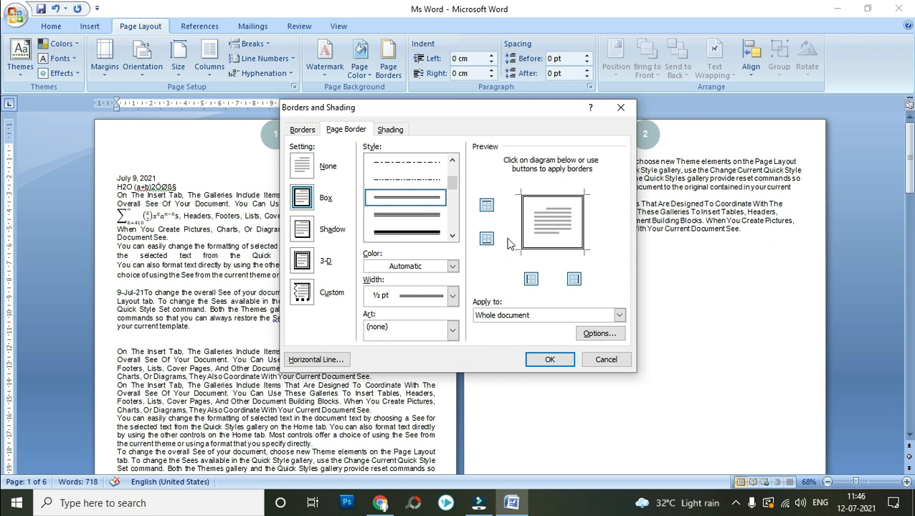
Turn the top, left, right and bottom sides of the double-line page border off and back on in the preview.
click(488, 207)
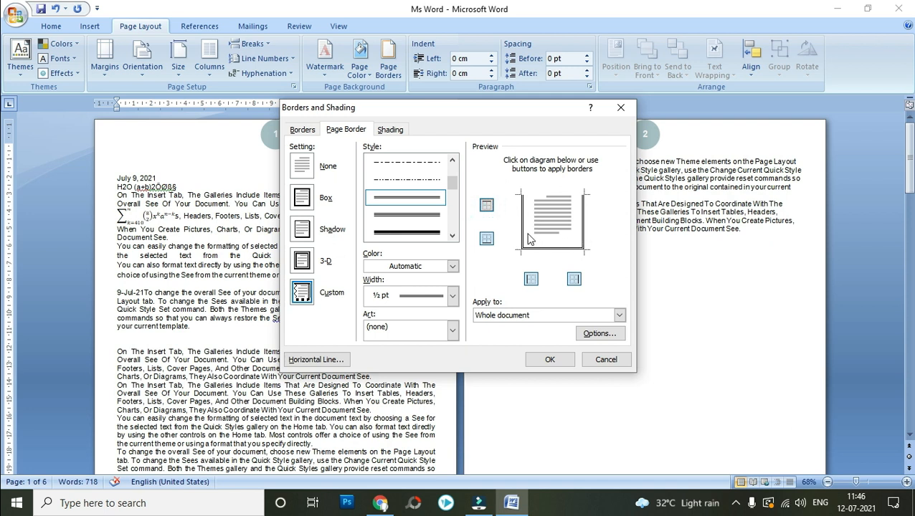
click(487, 207)
click(532, 279)
click(532, 279)
click(574, 279)
click(574, 279)
click(487, 239)
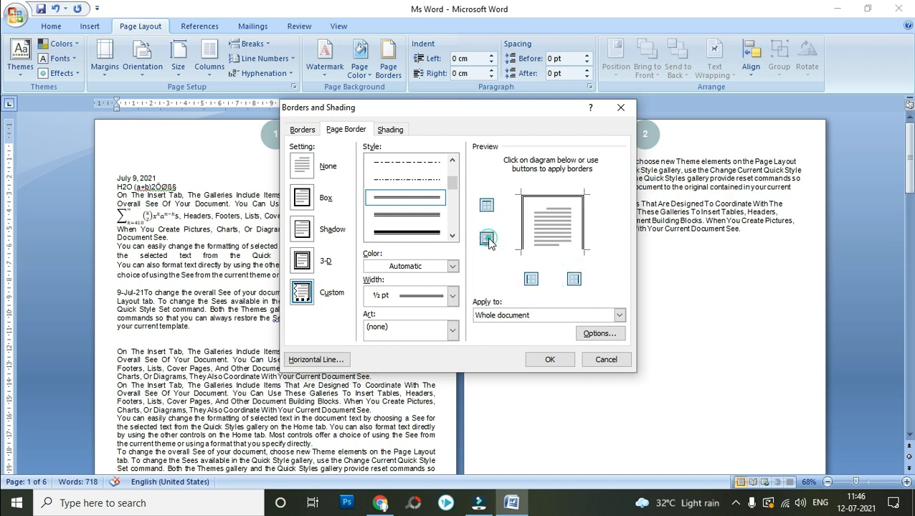
click(487, 240)
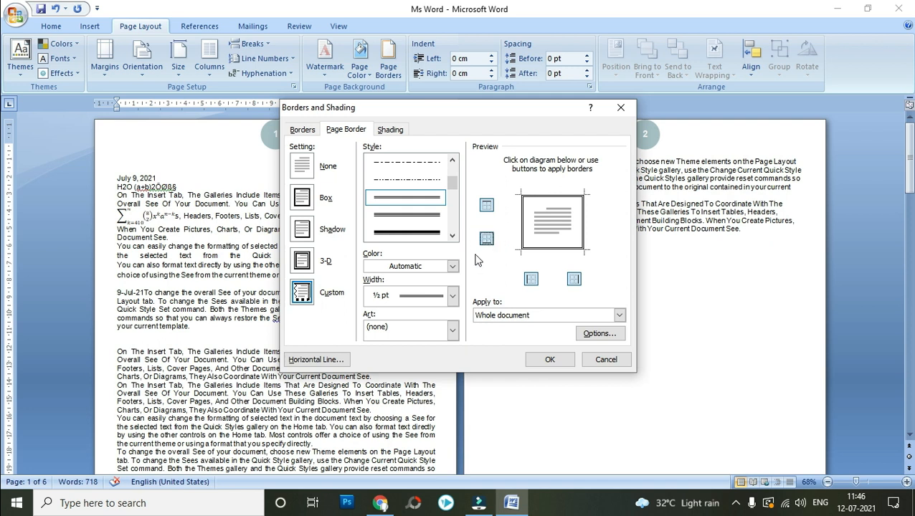
Review the colours and line widths available for the page border without changing either.
click(452, 266)
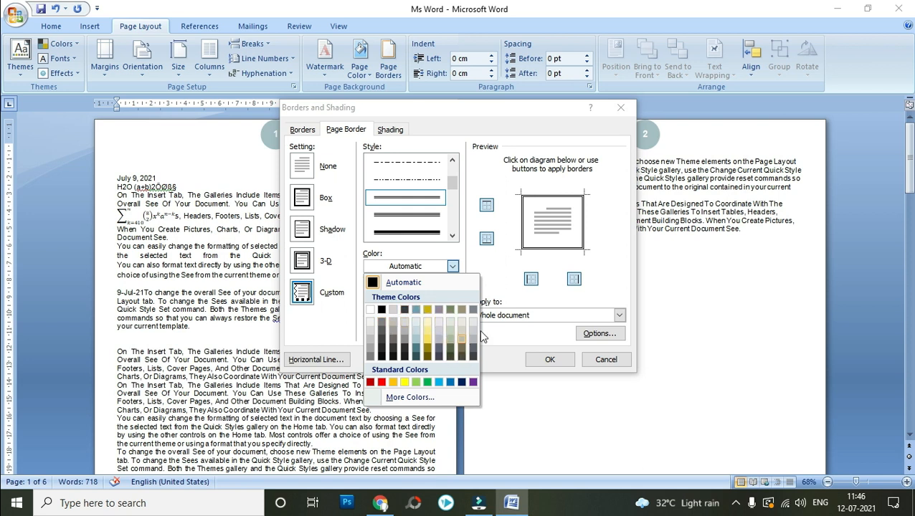
click(452, 266)
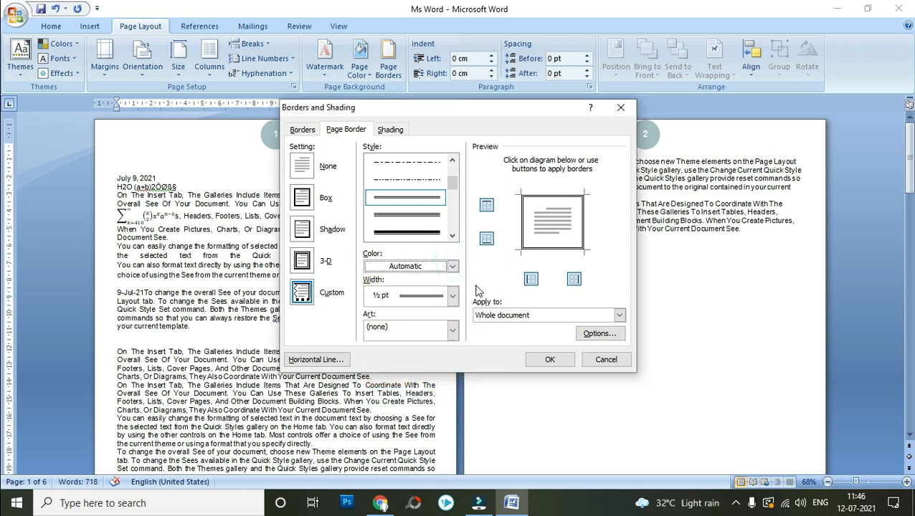
click(429, 299)
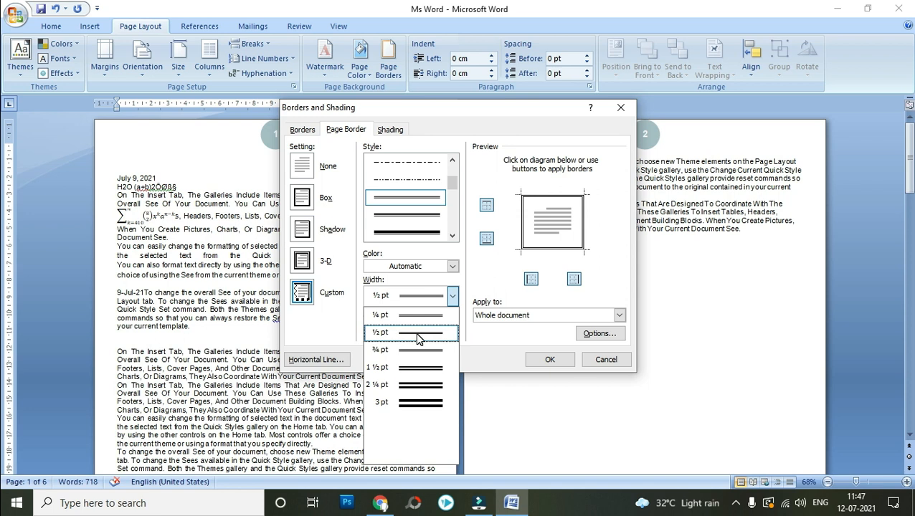
click(451, 332)
Browse the page border art designs, such as hearts, stars and clocks, without choosing one.
click(421, 330)
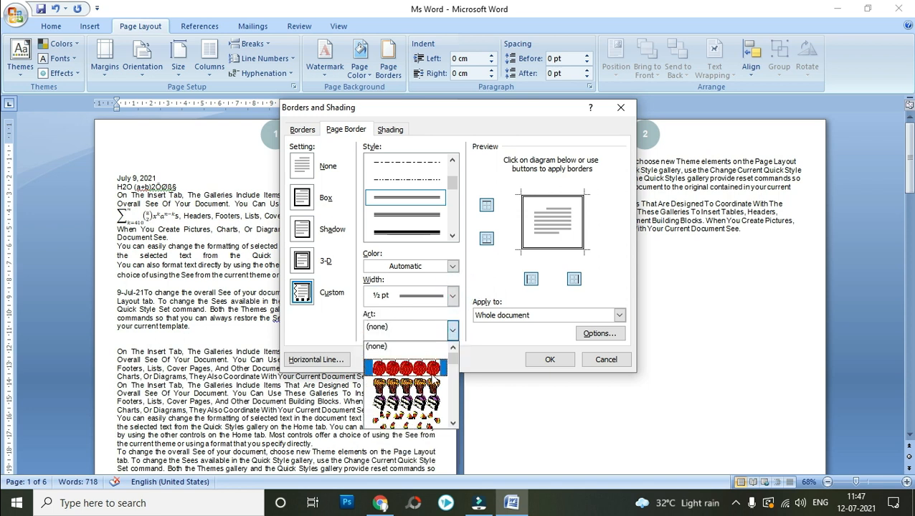
scroll(416, 384, down, 2)
scroll(413, 385, down, 3)
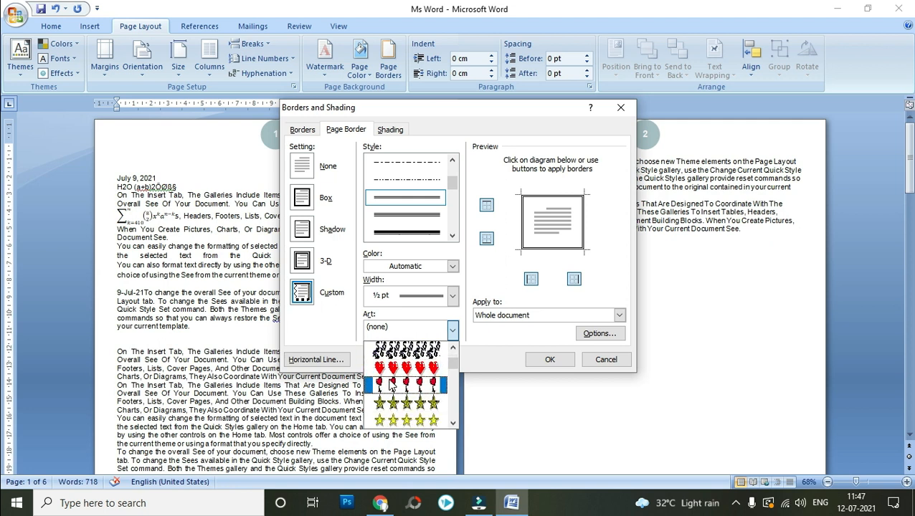
scroll(394, 388, down, 5)
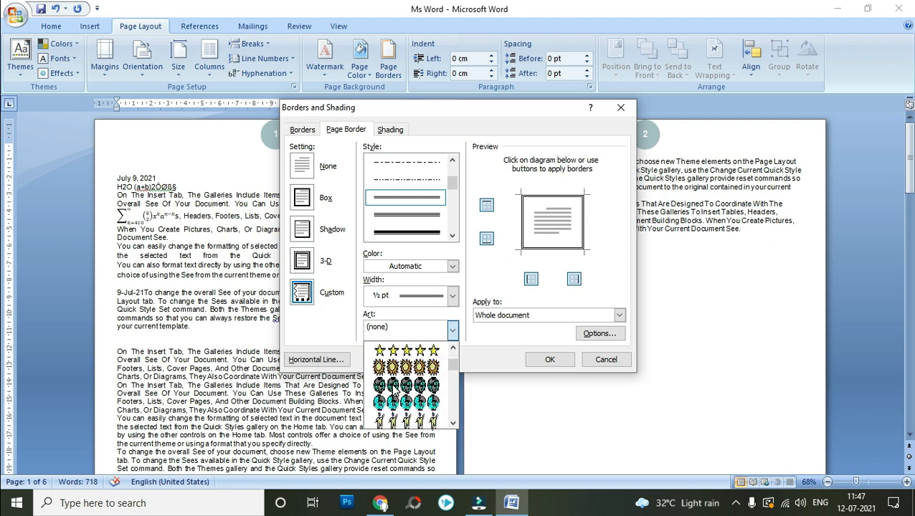
scroll(393, 388, up, 4)
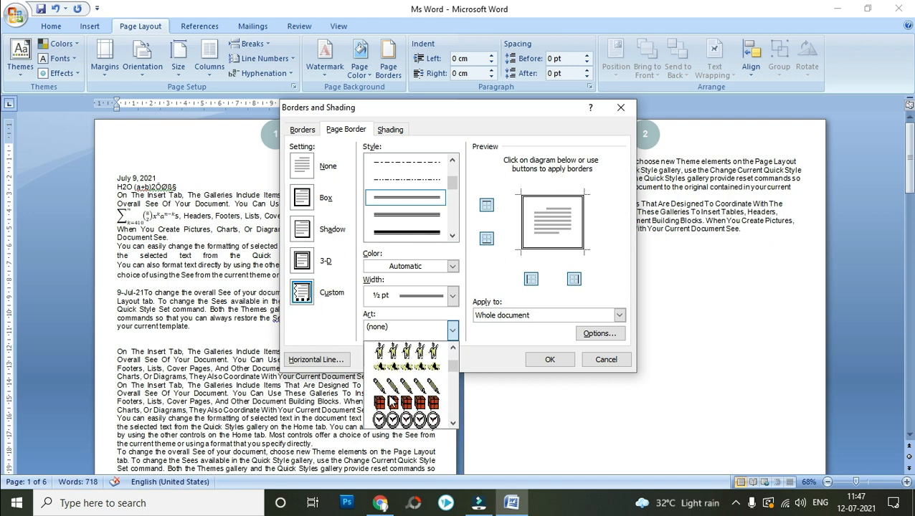
scroll(391, 402, up, 4)
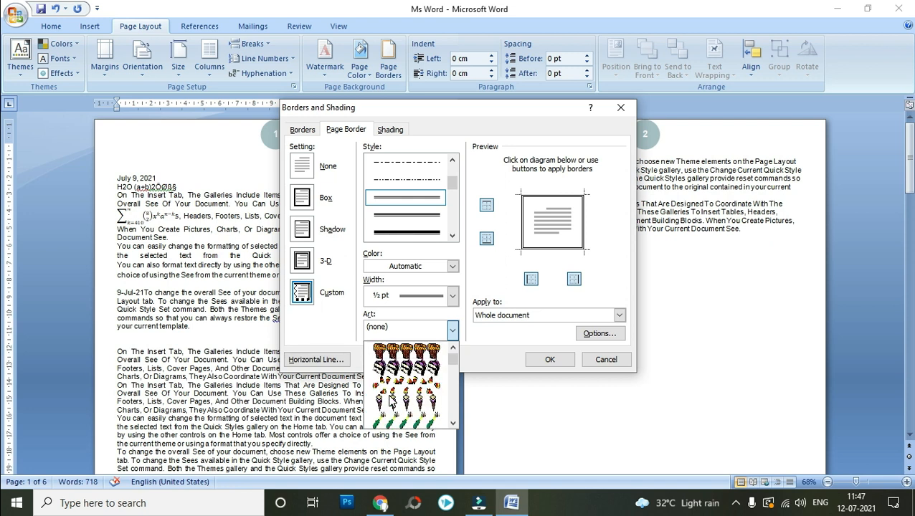
scroll(391, 402, up, 3)
click(482, 281)
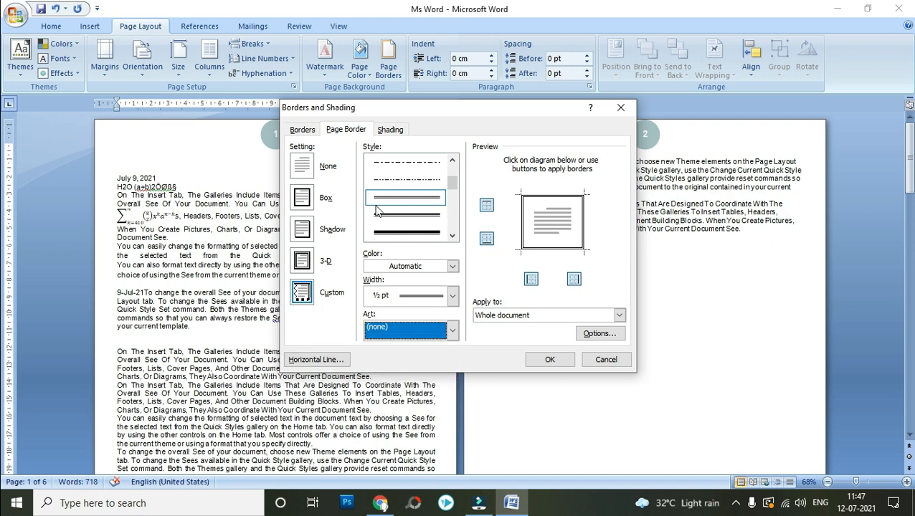
Apply the double-line page border with the Box setting to the whole document and check it across the pages.
click(297, 201)
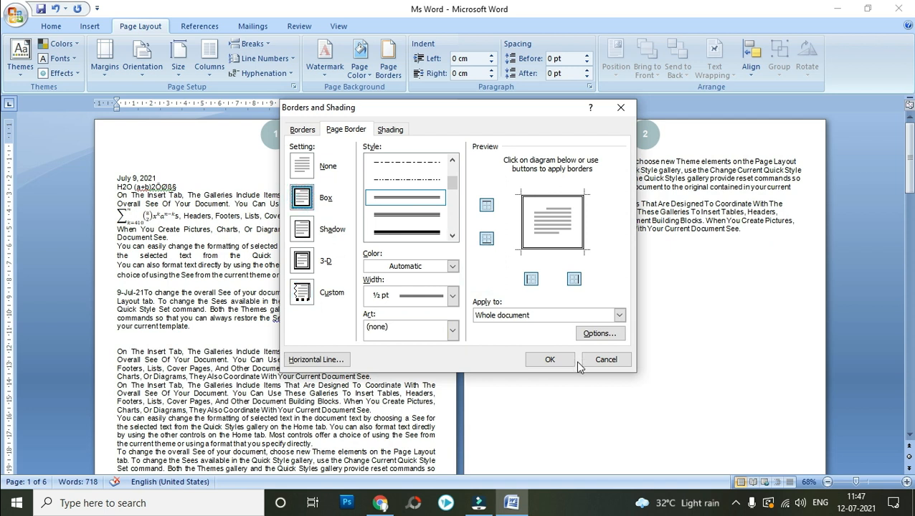
click(550, 361)
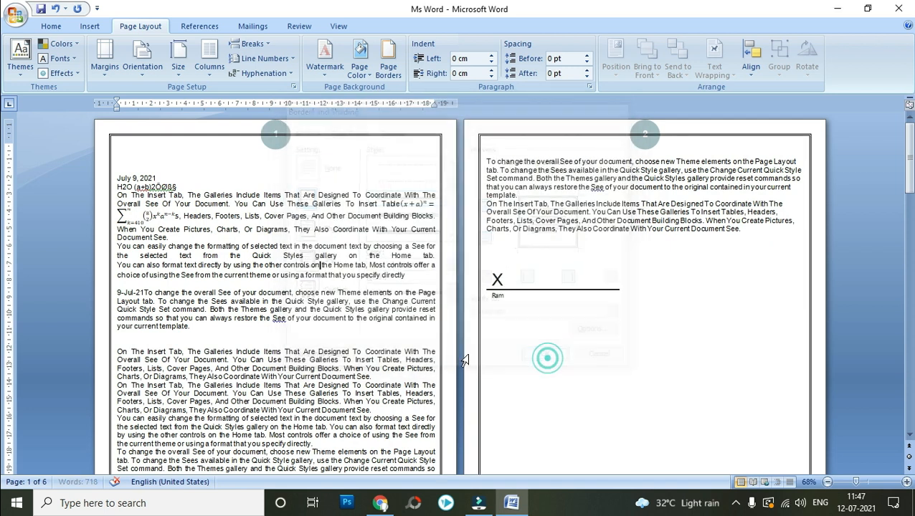
scroll(258, 223, down, 15)
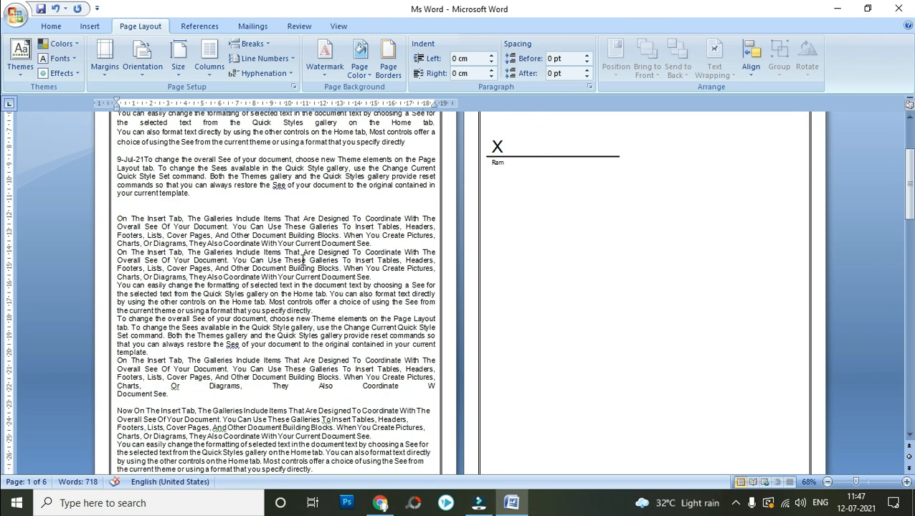
scroll(327, 269, down, 5)
scroll(327, 273, up, 10)
scroll(321, 297, up, 10)
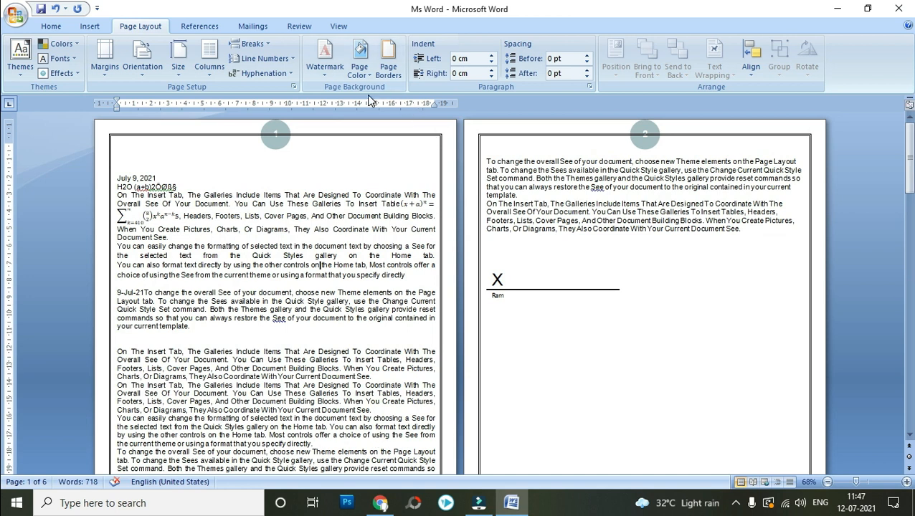
Remove the page border from the whole document by choosing the None setting.
click(389, 71)
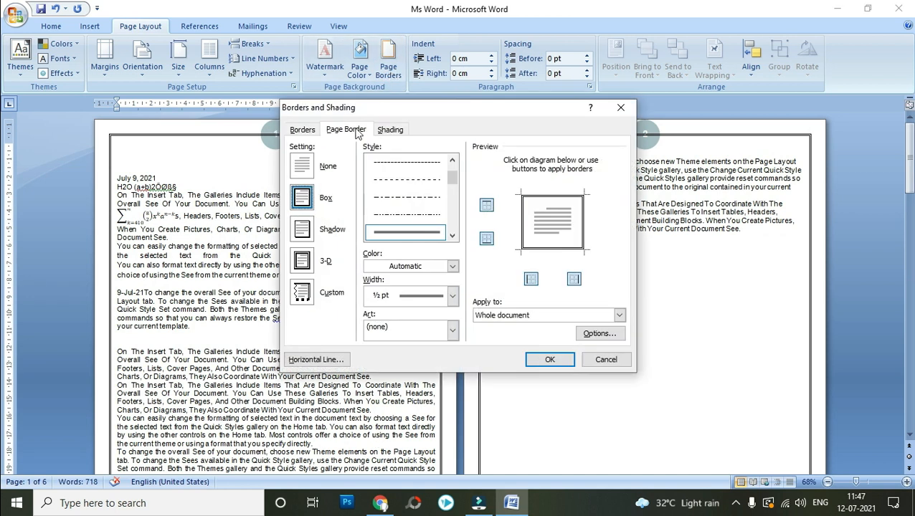
click(305, 168)
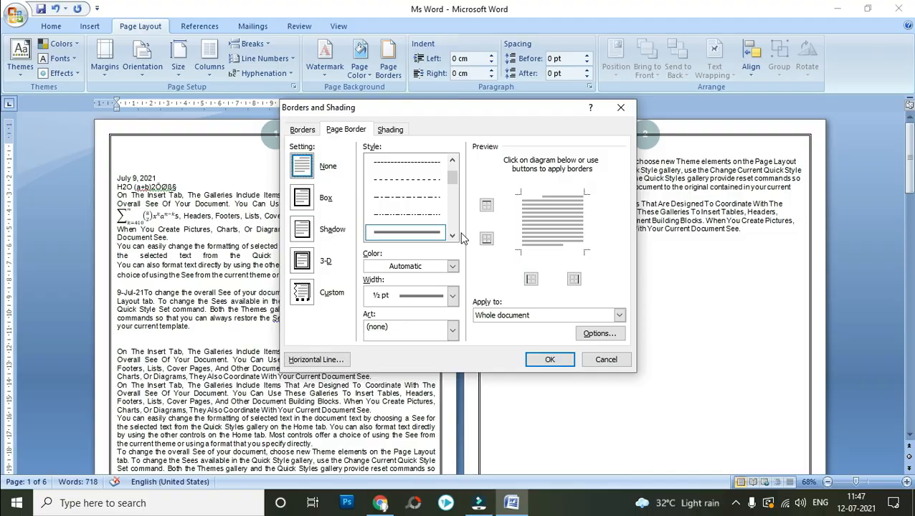
click(550, 362)
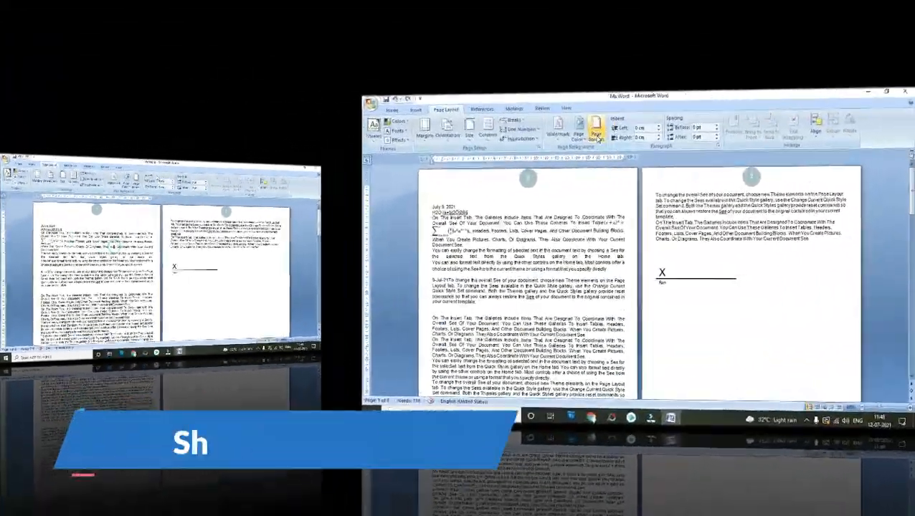
click(389, 68)
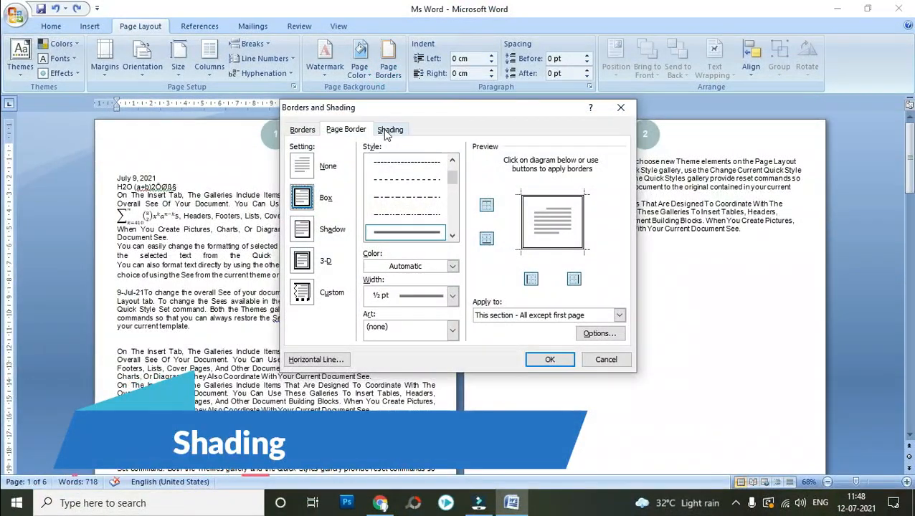
click(433, 140)
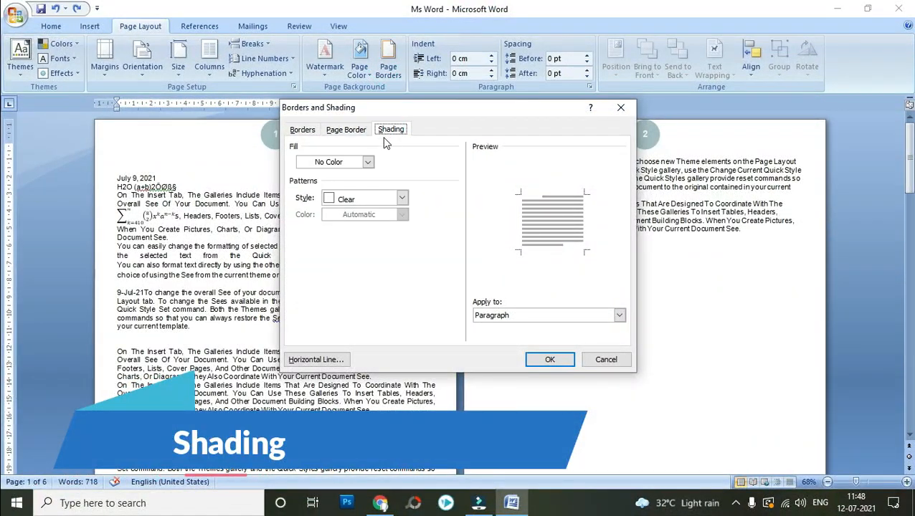
click(619, 108)
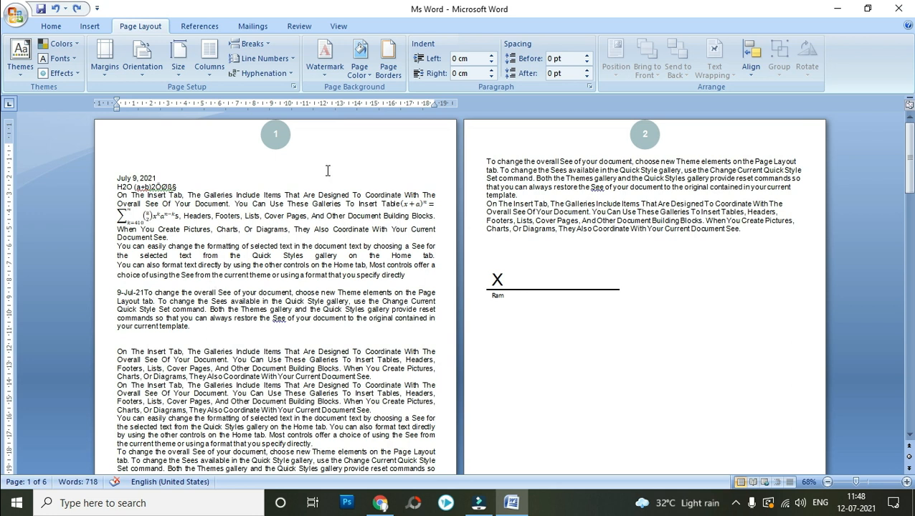
Shade the paragraph beginning "9-Jul-21" with a dark gray theme colour fill.
click(391, 61)
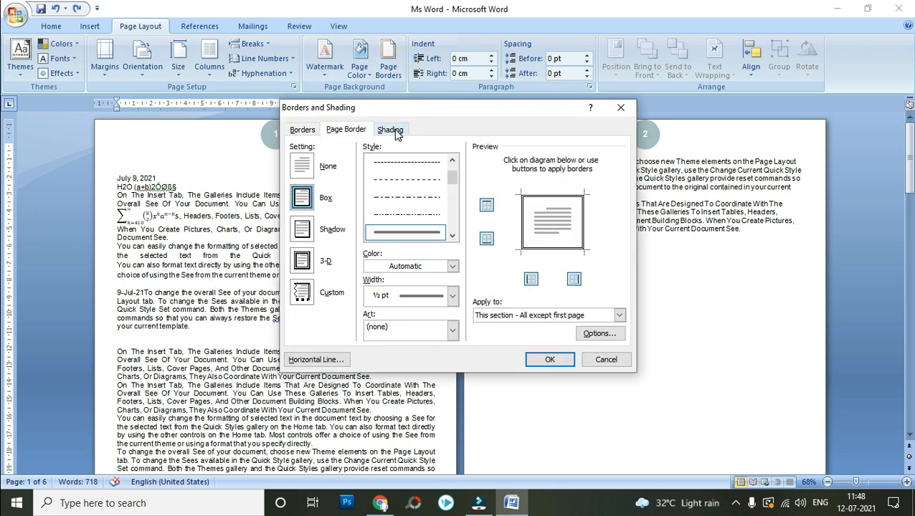
click(392, 131)
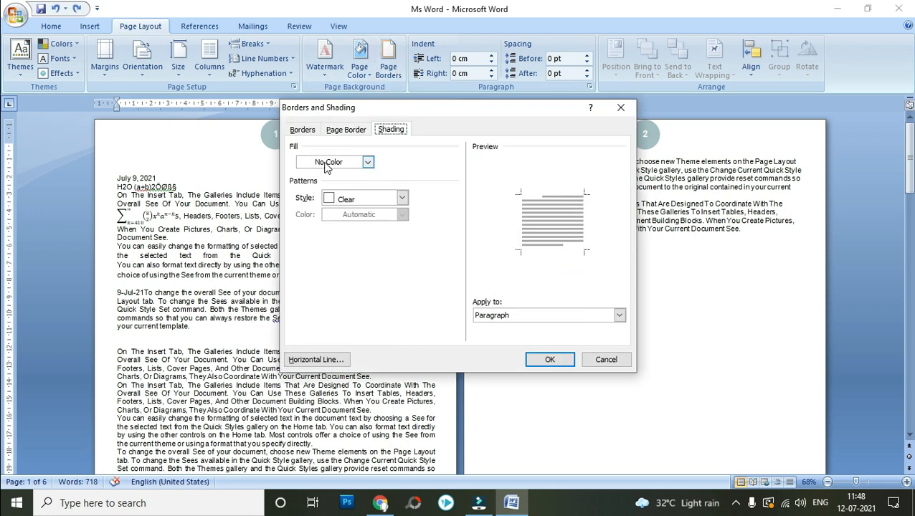
click(316, 162)
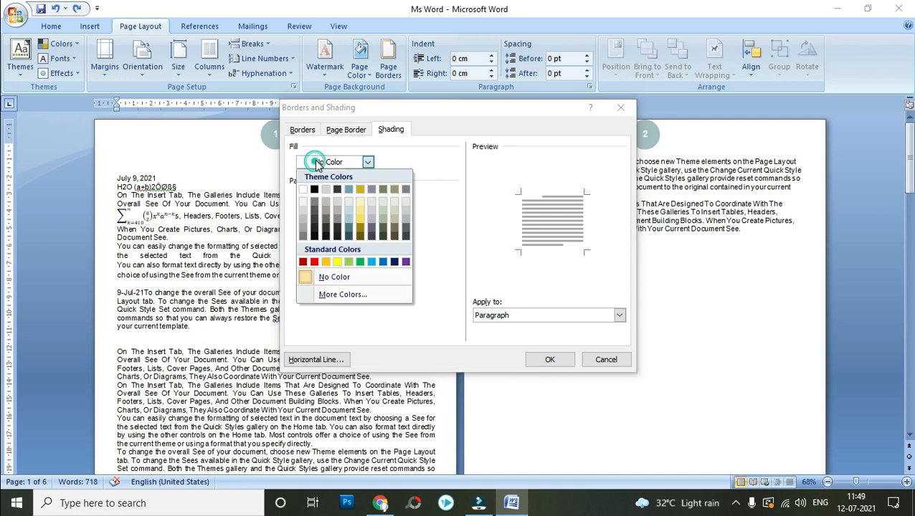
click(342, 218)
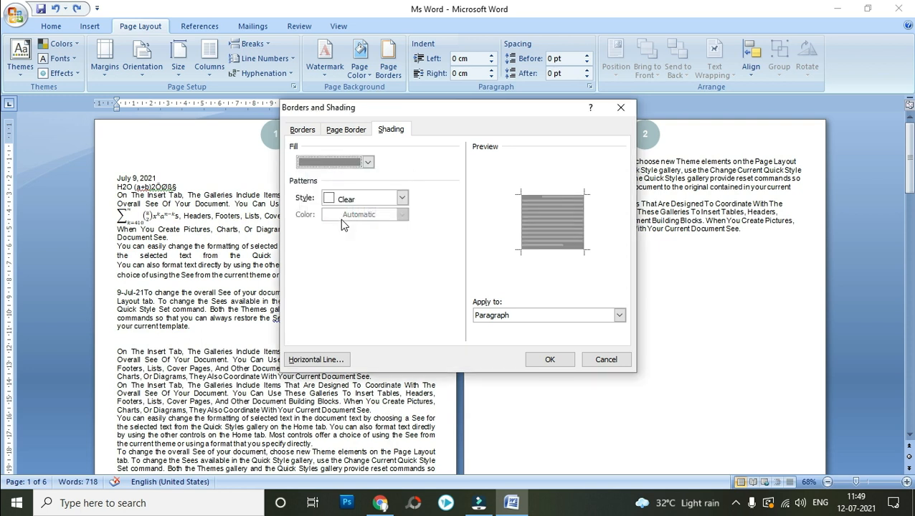
click(550, 360)
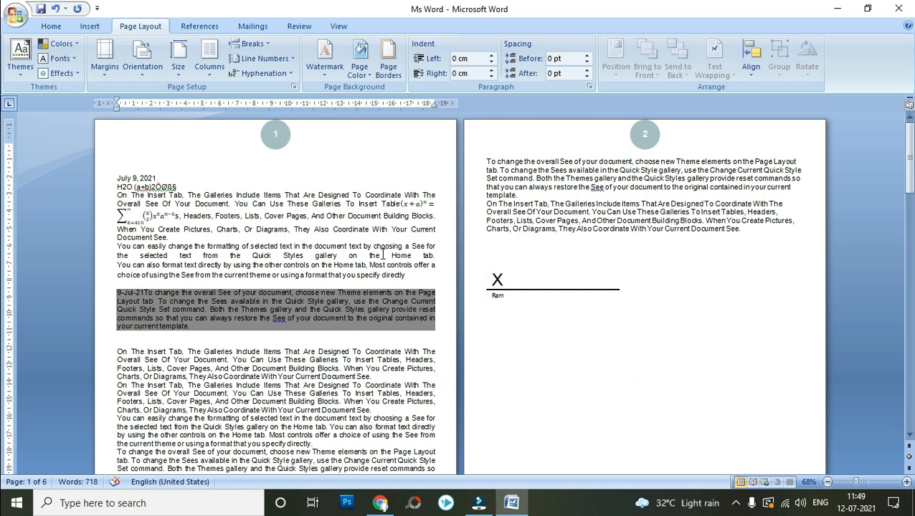
Set the shading of the "9-Jul-21" paragraph to a white fill with the Clear pattern style.
click(392, 70)
click(387, 131)
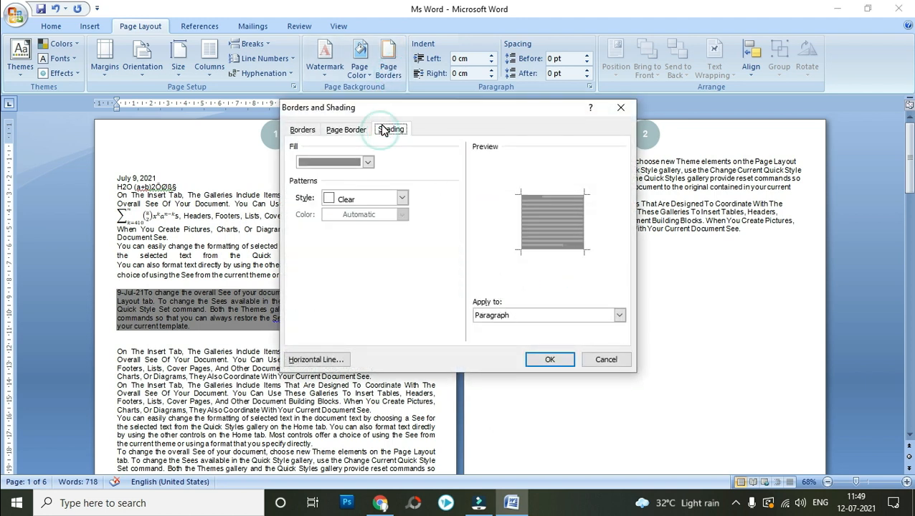
click(364, 163)
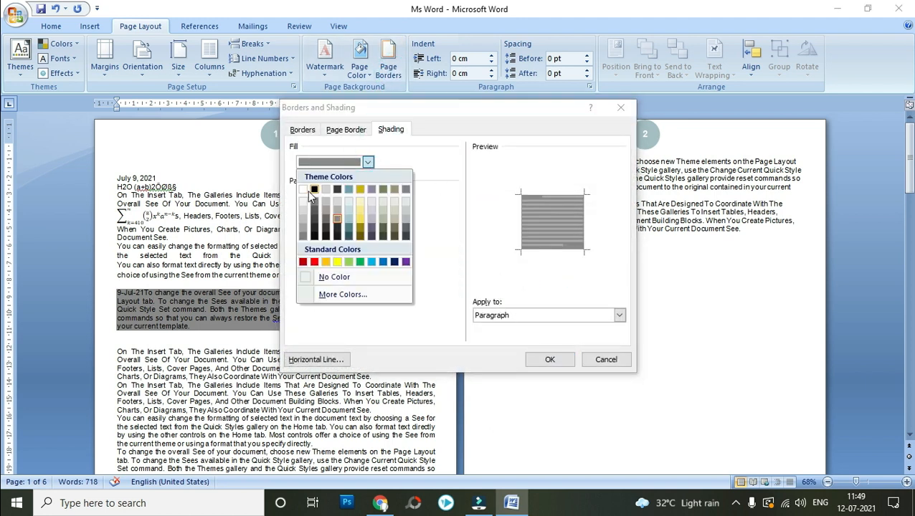
click(304, 192)
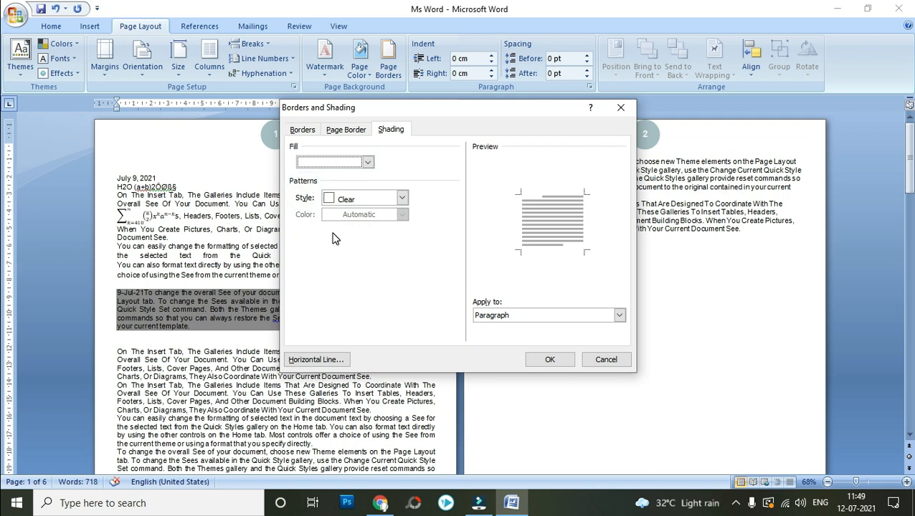
click(402, 199)
click(353, 214)
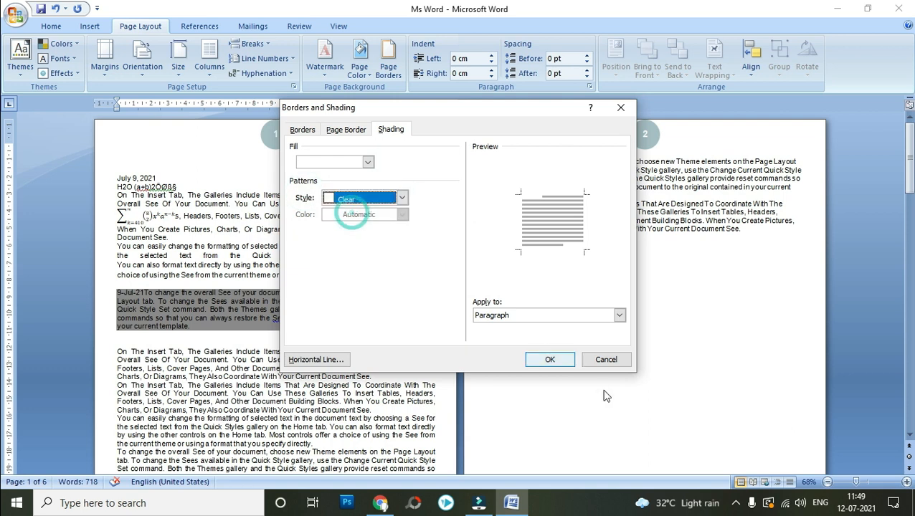
click(553, 360)
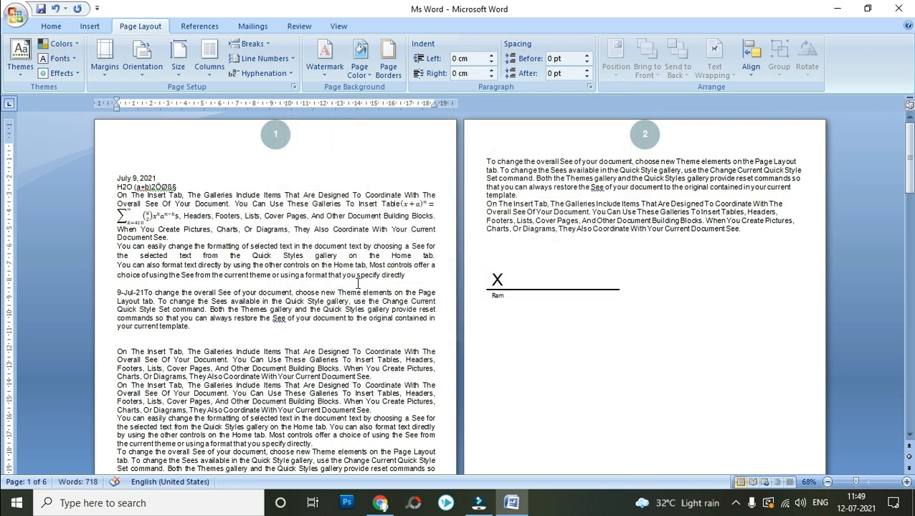
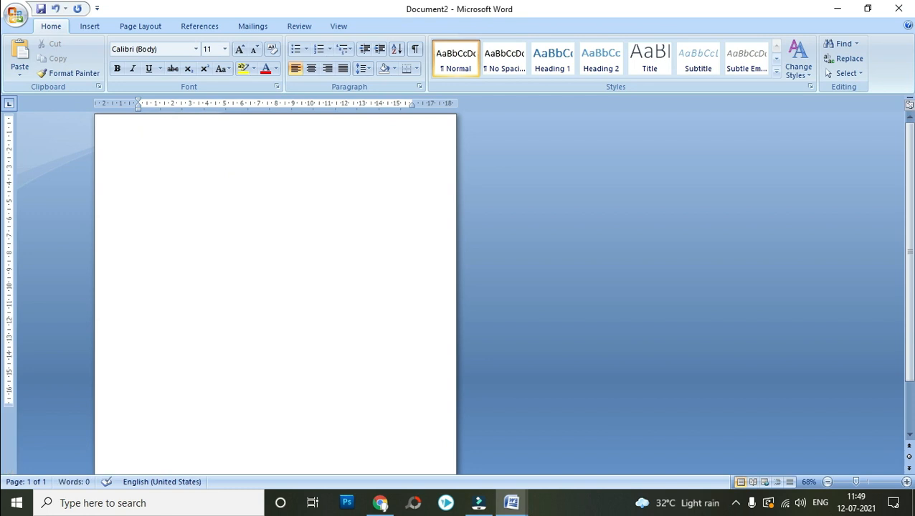
Enter the heading text "Microsoft Office" at the start of the blank document.
text(m)
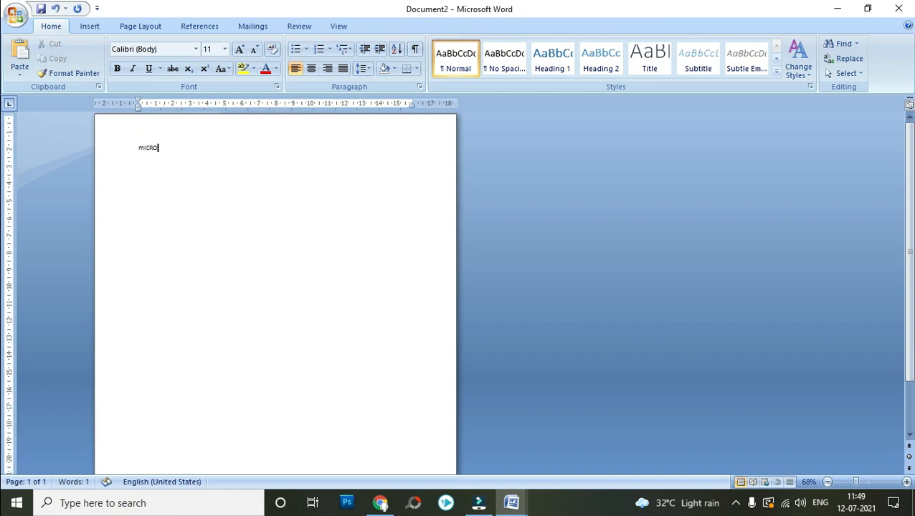
text(ICROSOFT Of)
key(BackSpace)
key(BackSpace)
key(BackSpace)
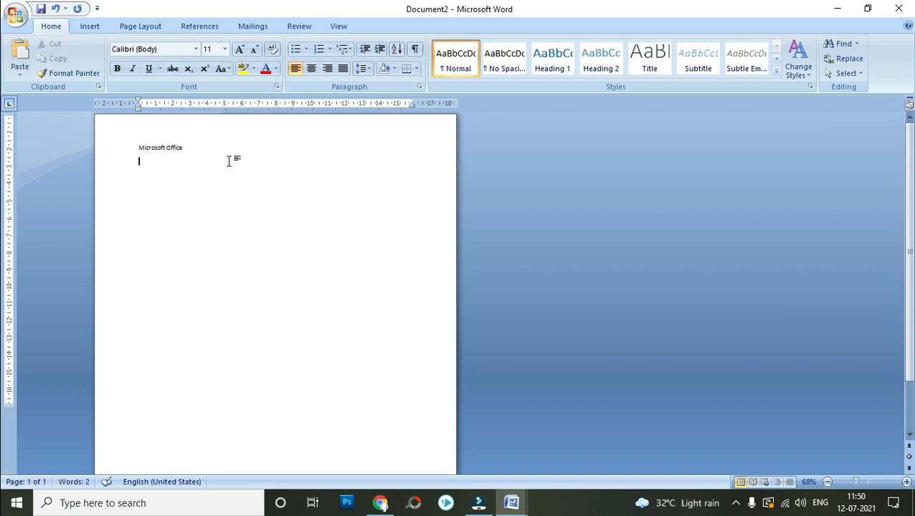
Apply the Heading 2 style to the "Microsoft Office" line.
click(200, 147)
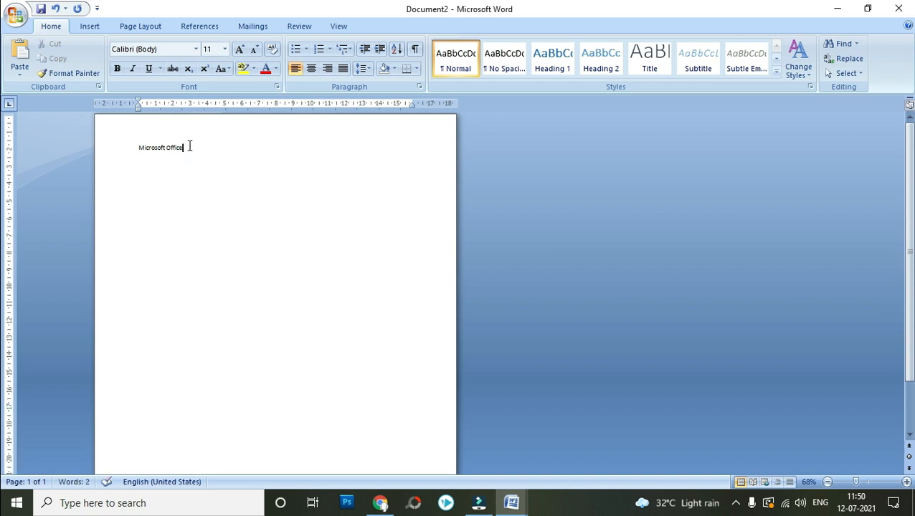
triple_click(190, 147)
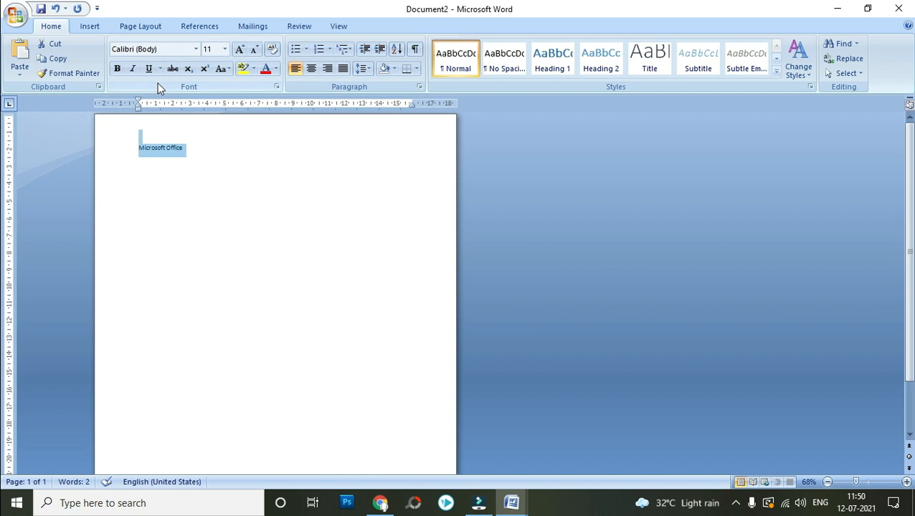
click(777, 73)
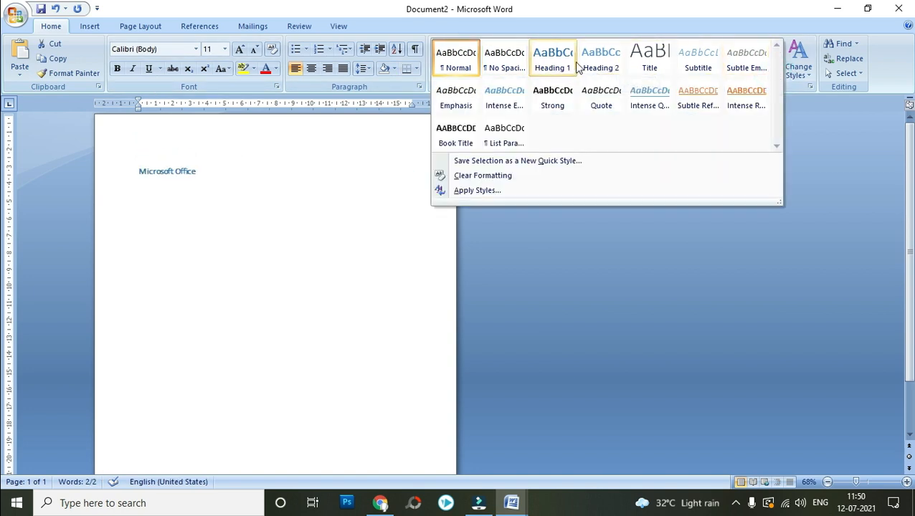
click(603, 61)
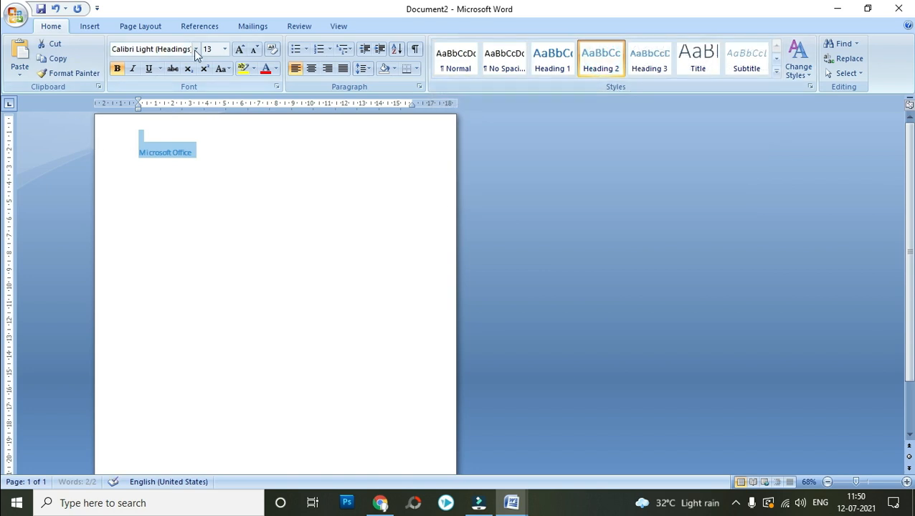
Enlarge the "Microsoft Office" heading text to size 36.
click(239, 49)
click(239, 49)
click(239, 49)
click(240, 48)
click(239, 49)
click(240, 49)
click(240, 49)
click(240, 48)
click(240, 49)
Add the text "Ms Word" on a new line below the "Microsoft Office" heading.
click(251, 179)
click(286, 180)
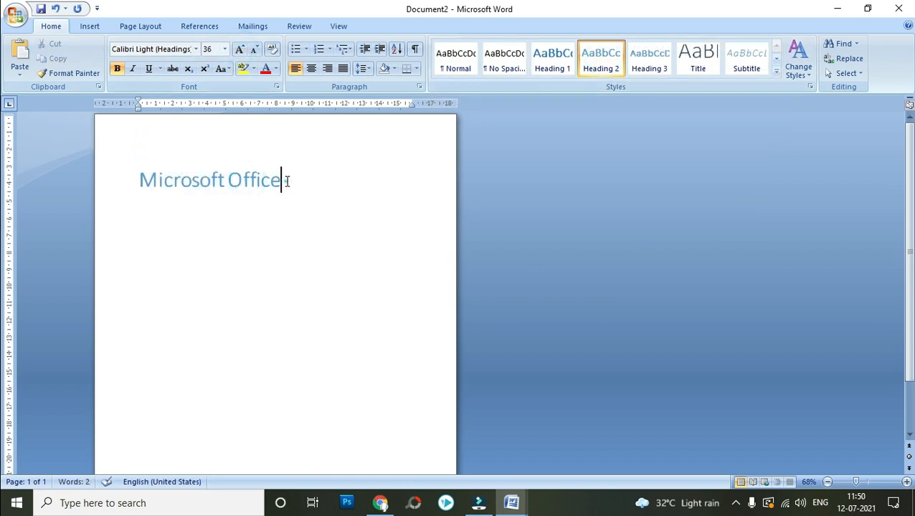
click(287, 181)
key(Return)
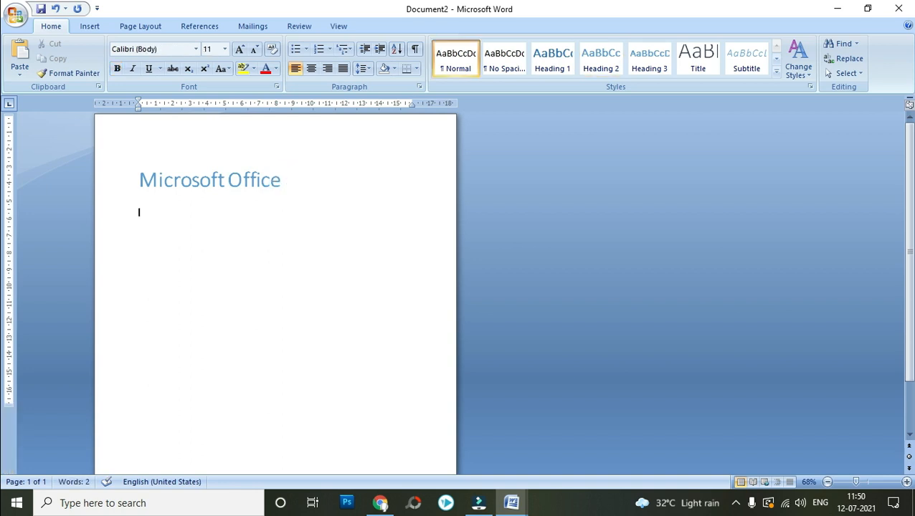
text(Ms)
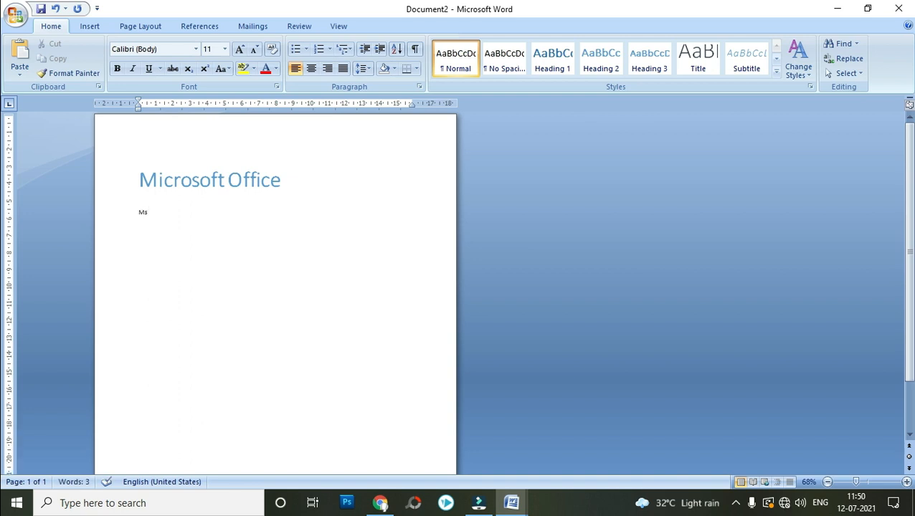
text( Word)
key(Return)
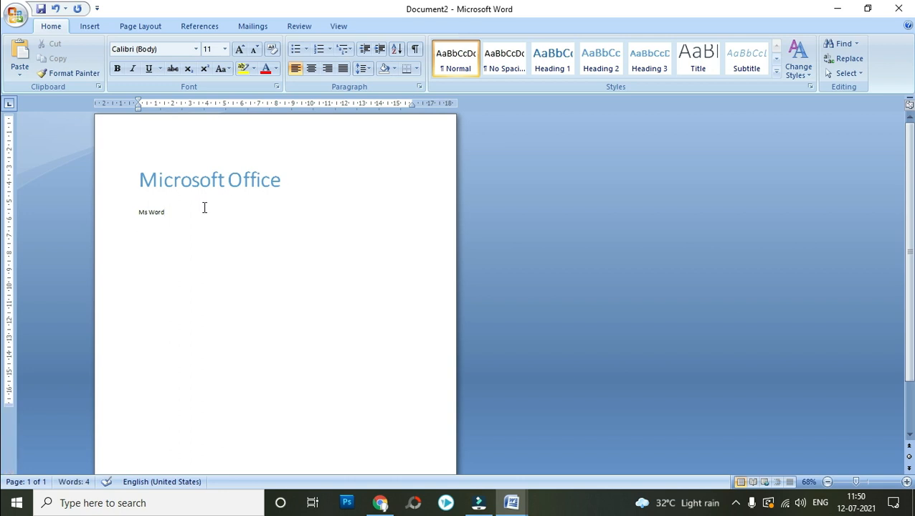
Apply the Title style to the "Ms Word" line.
drag(204, 208, 131, 217)
click(777, 71)
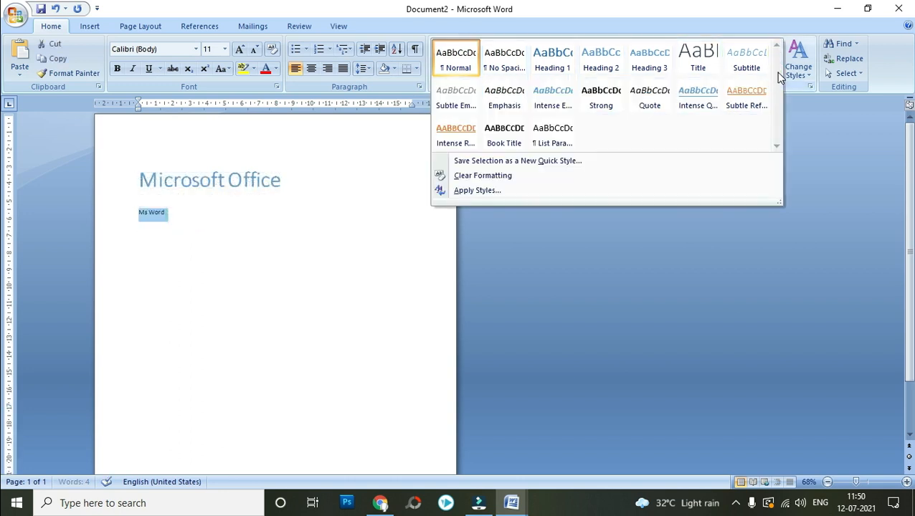
click(697, 63)
Generate sample paragraphs below the "Ms Word" title with the =rand() function.
click(217, 280)
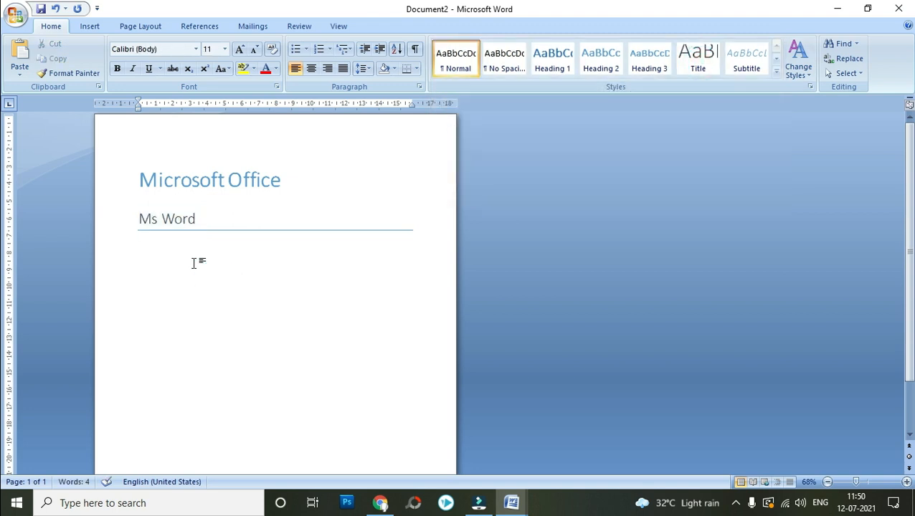
text(=rand()
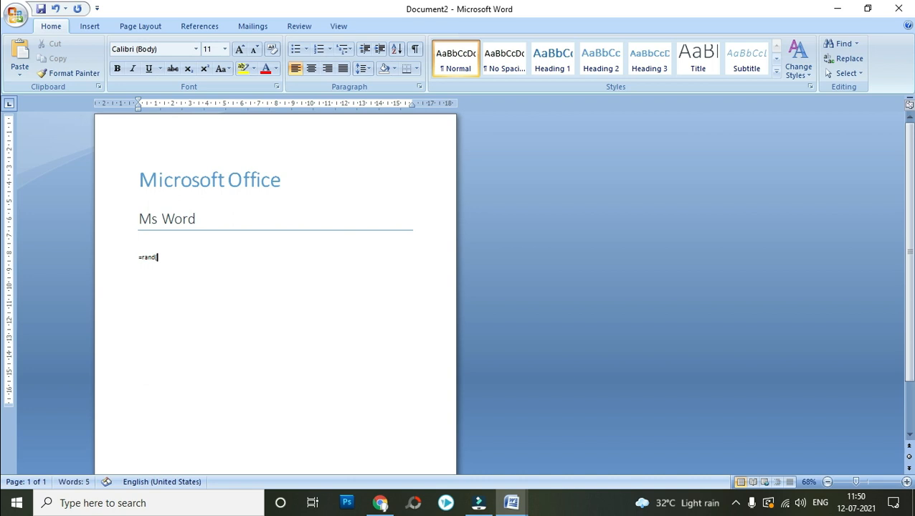
key(Return)
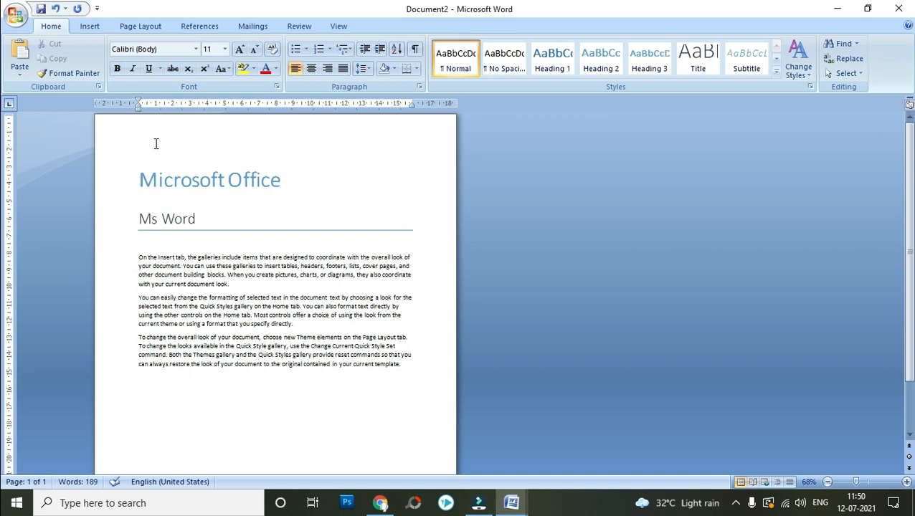
Draw a rectangle about 15.9 cm wide and 0.94 cm high between the "Ms Word" title and the first paragraph.
click(90, 26)
click(203, 58)
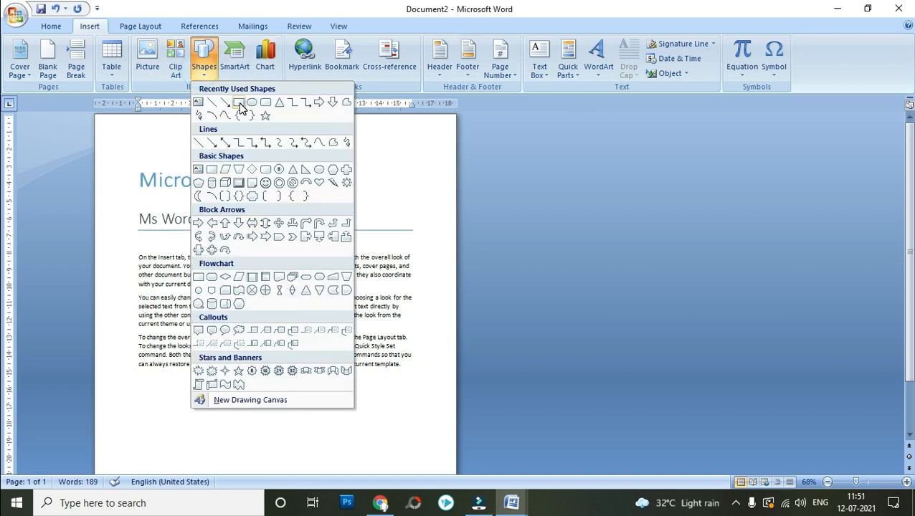
click(239, 104)
mouse_move(142, 236)
mouse_down()
mouse_move(406, 241)
mouse_move(415, 249)
mouse_up()
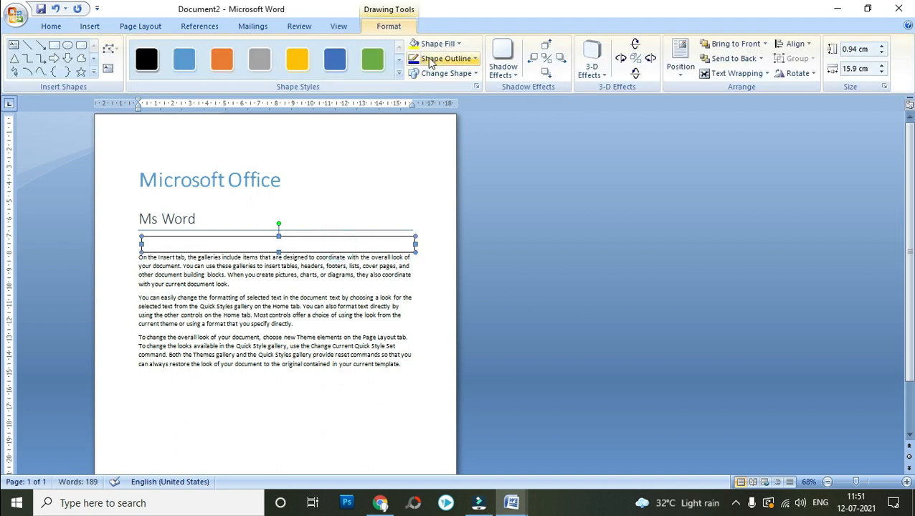
Fill the rectangle below the "Ms Word" title with the standard red color.
click(400, 76)
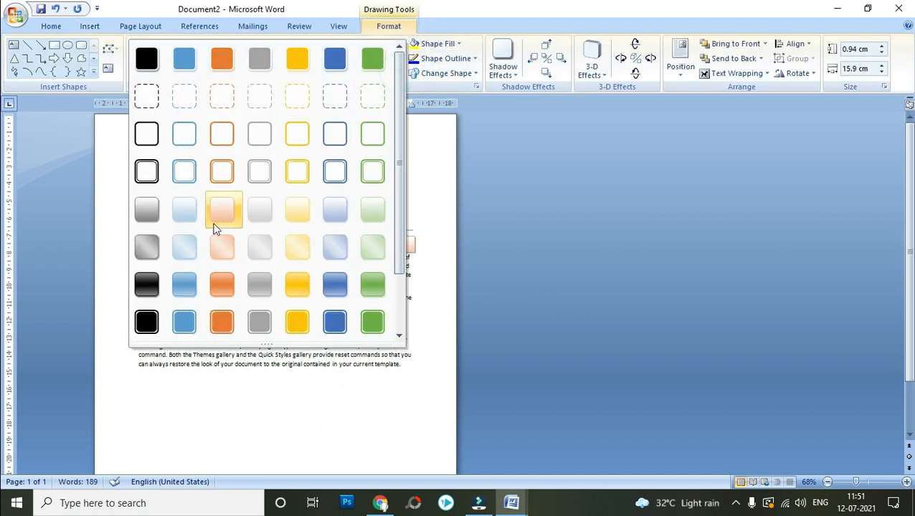
click(460, 44)
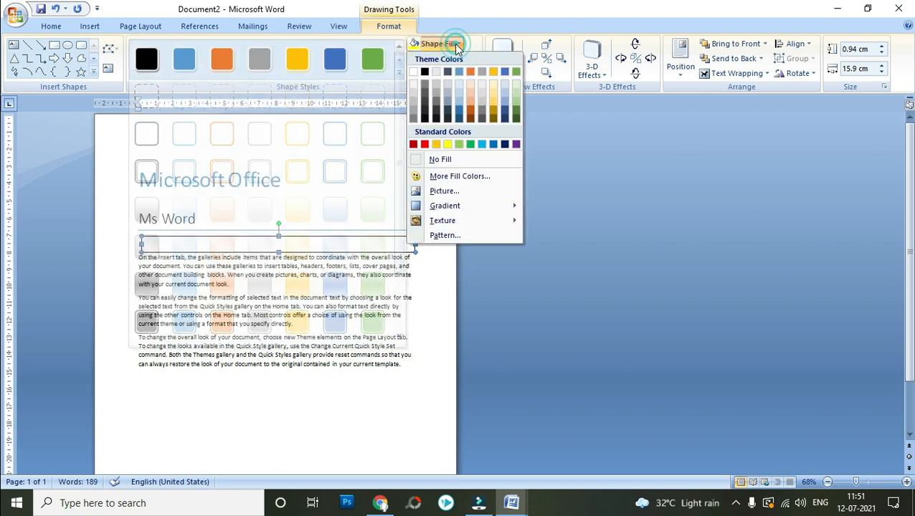
click(425, 145)
Insert a blank line above the first paragraph and shift the red rectangle slightly to the left.
click(182, 282)
click(137, 256)
key(Return)
click(164, 248)
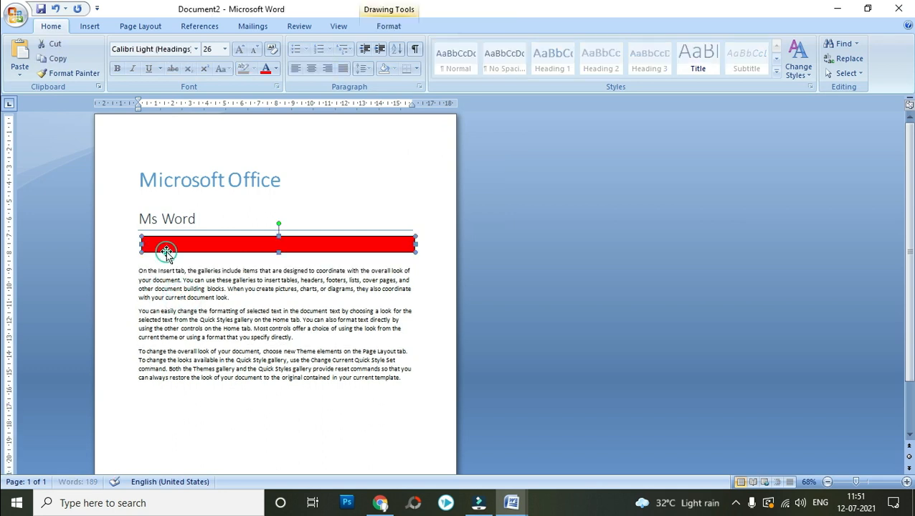
click(253, 207)
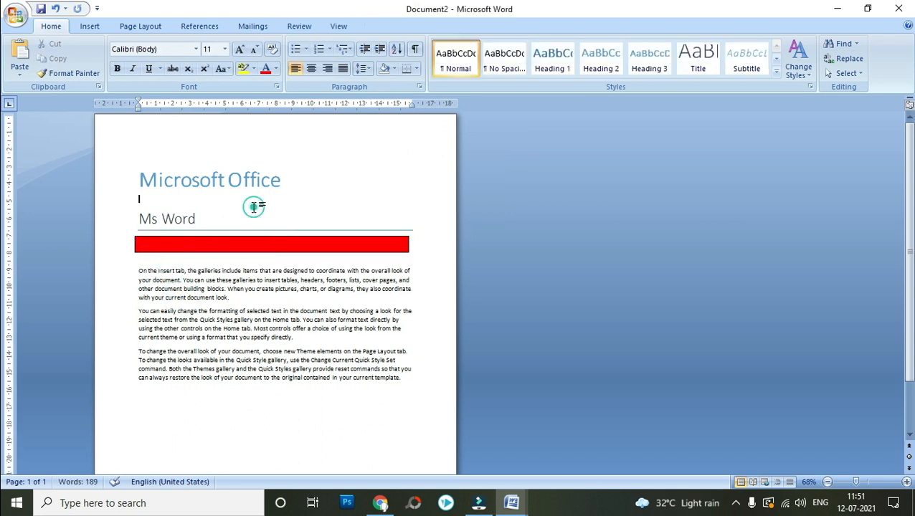
Try the built-in Foundry, Solstice and Concourse themes on the document.
click(174, 219)
click(140, 26)
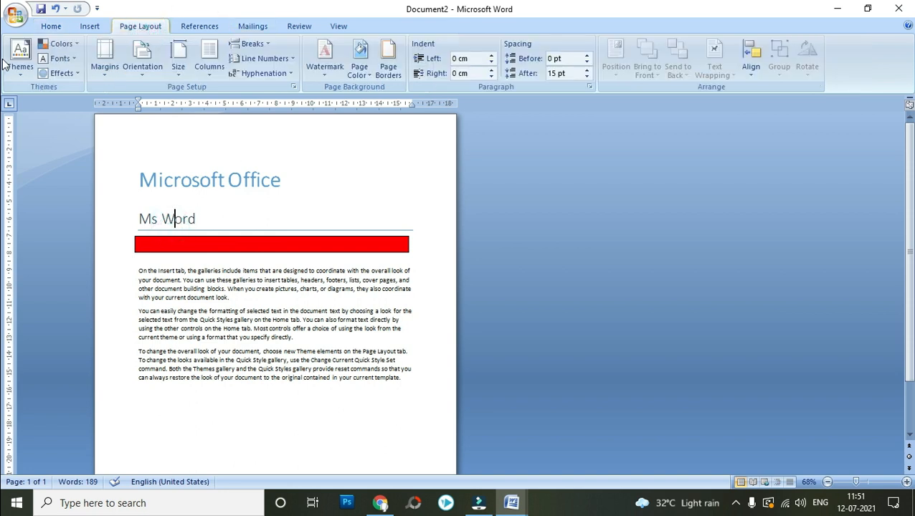
click(21, 59)
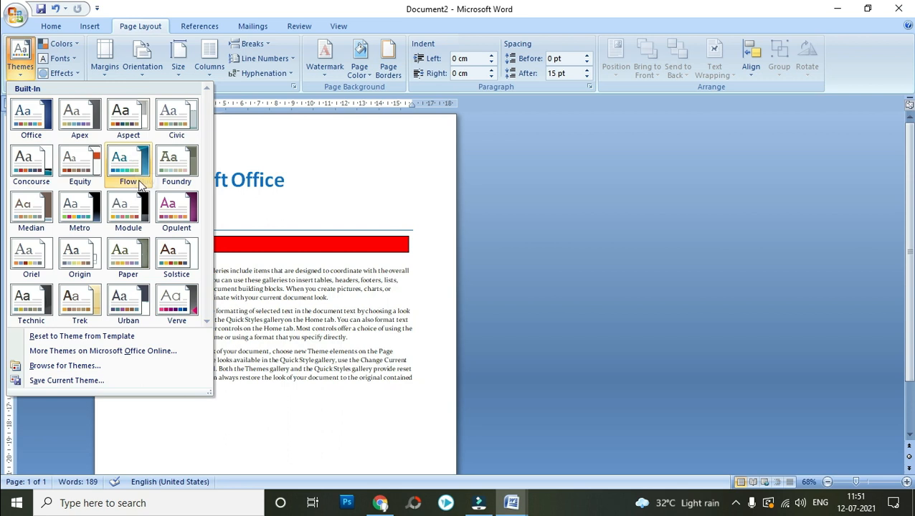
click(182, 171)
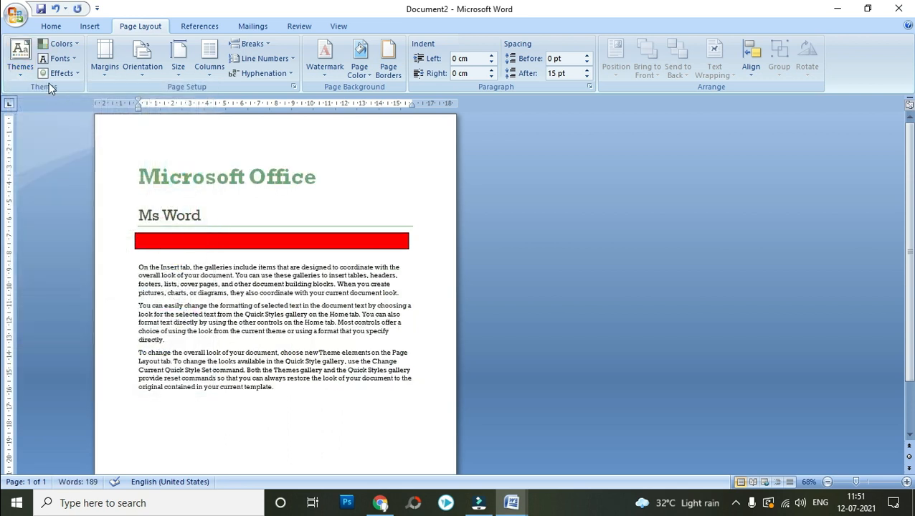
click(20, 57)
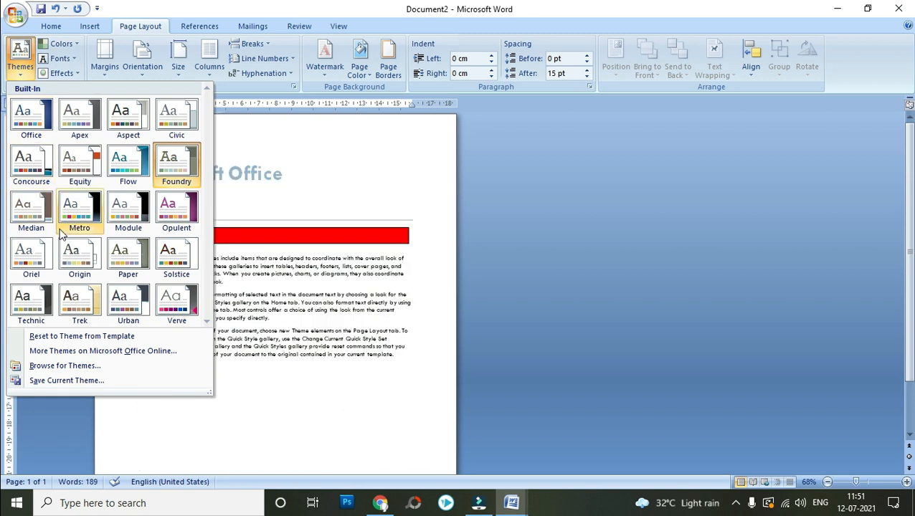
click(159, 256)
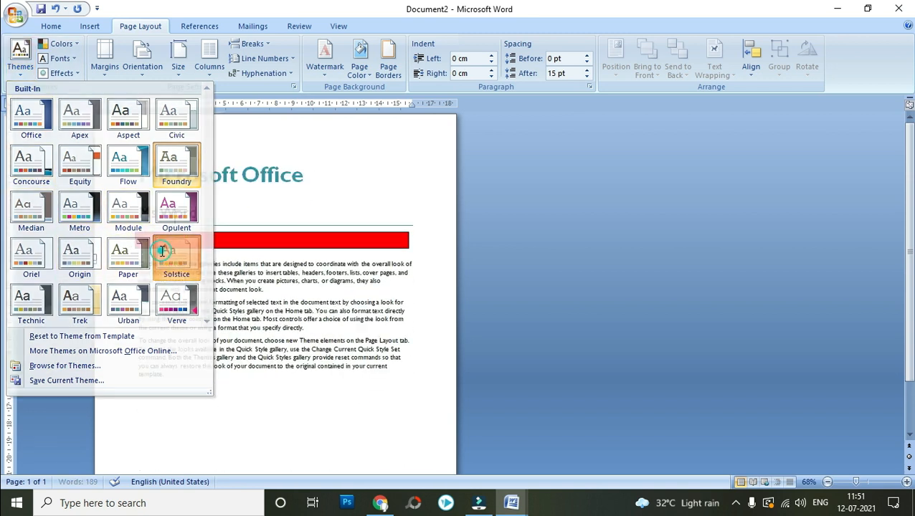
click(20, 66)
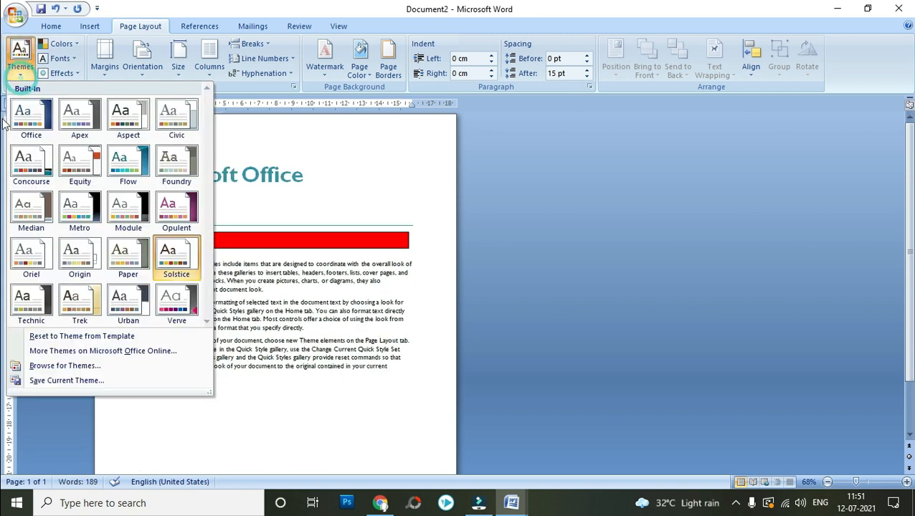
click(30, 163)
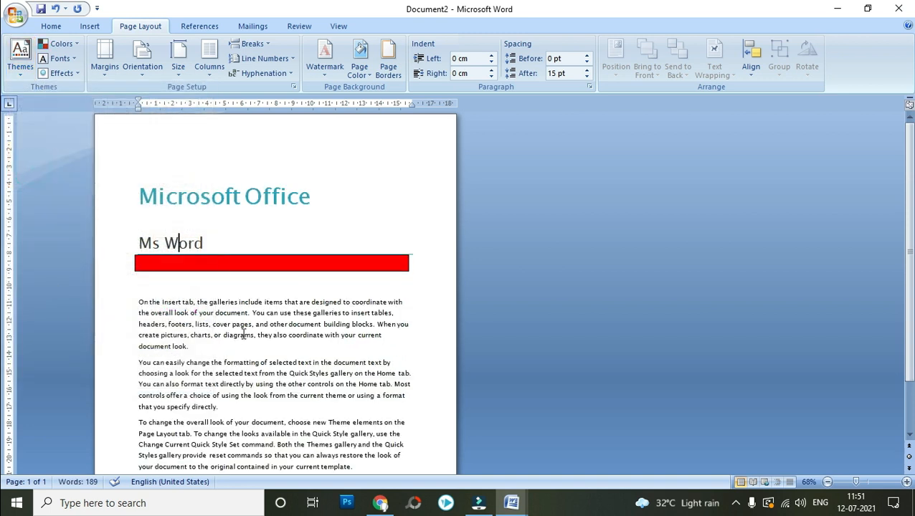
Apply the Technic theme and switch its theme colors to Apex and finally to Equity.
click(20, 72)
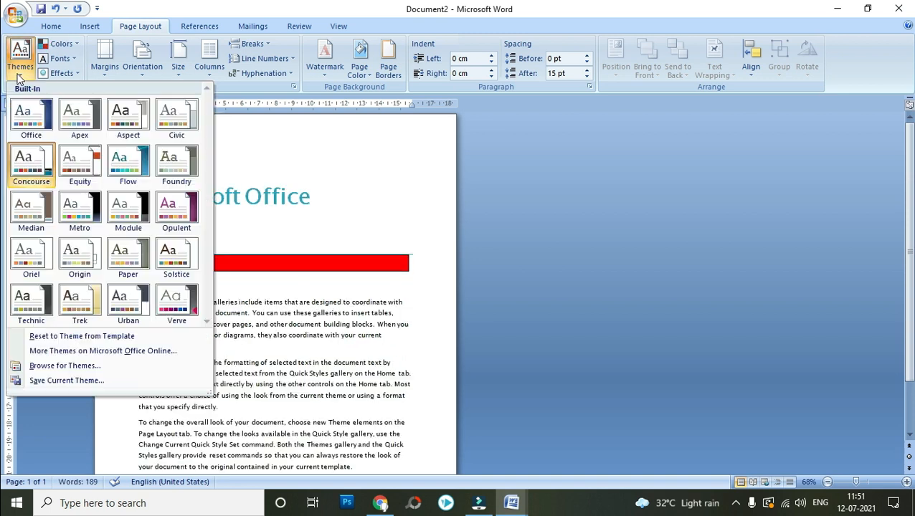
click(29, 309)
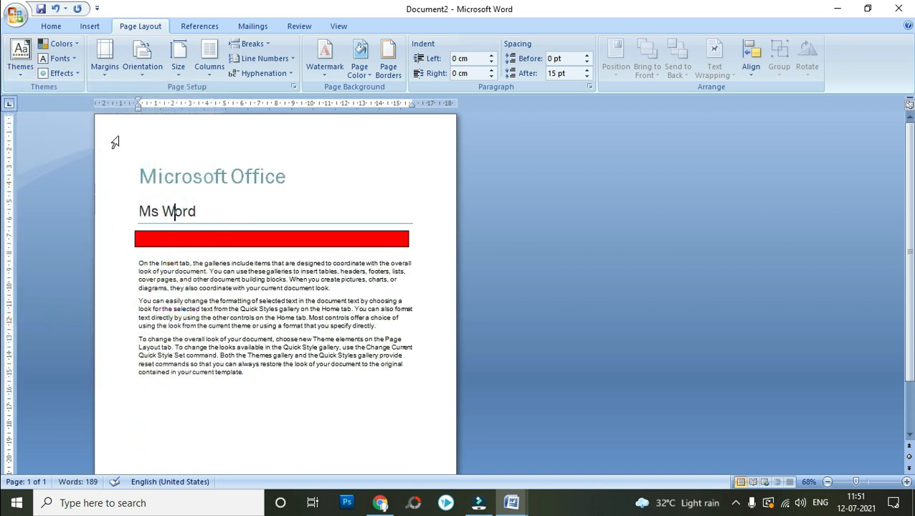
click(62, 44)
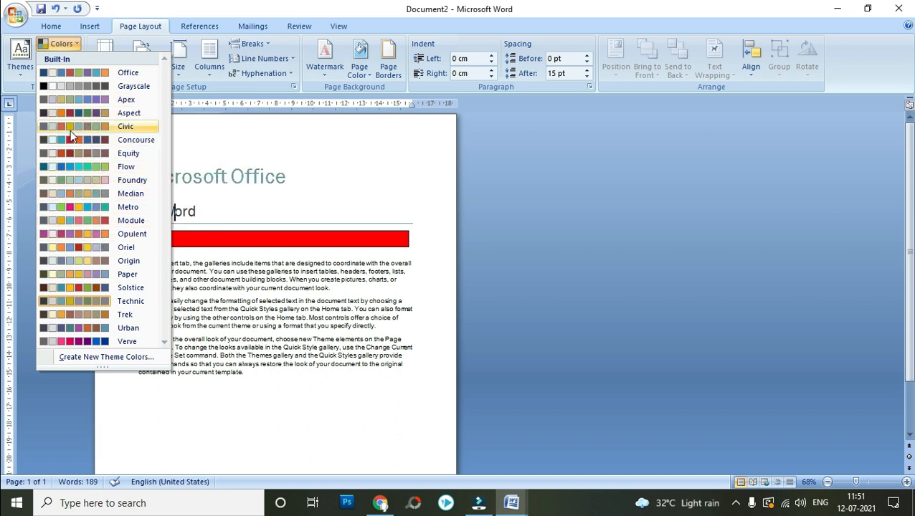
click(79, 99)
click(62, 44)
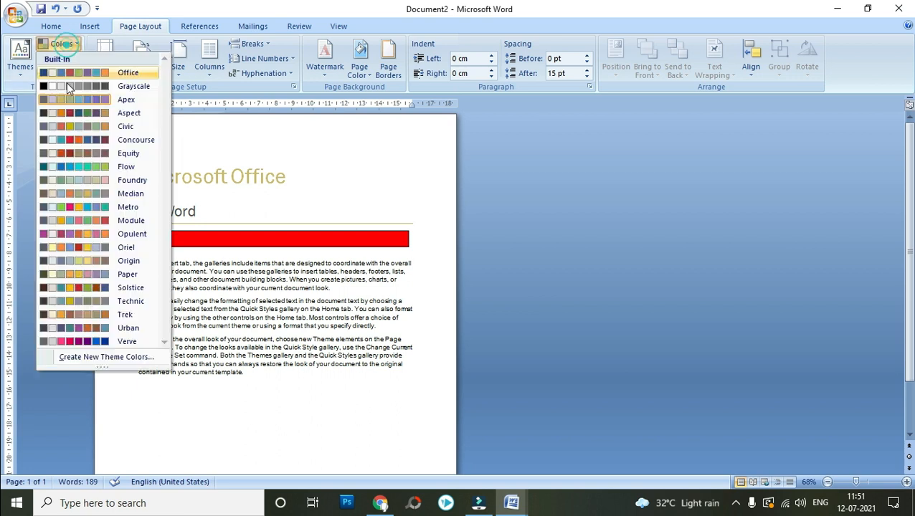
click(72, 153)
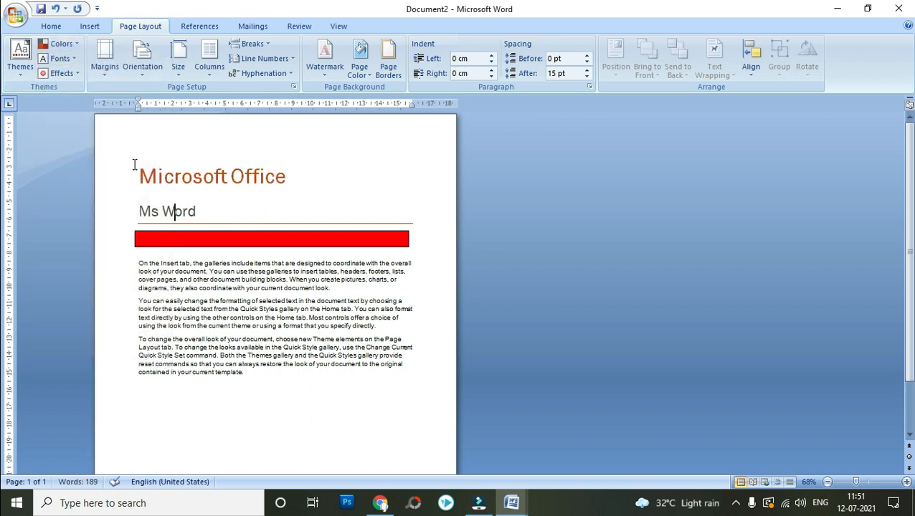
Set the document's theme fonts to Flow, which pairs Calibri with Constantia.
click(72, 59)
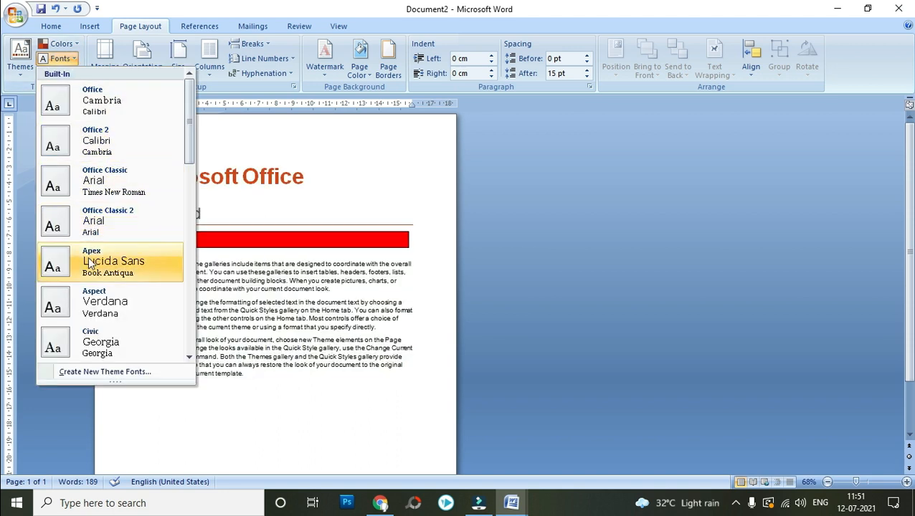
scroll(91, 269, down, 3)
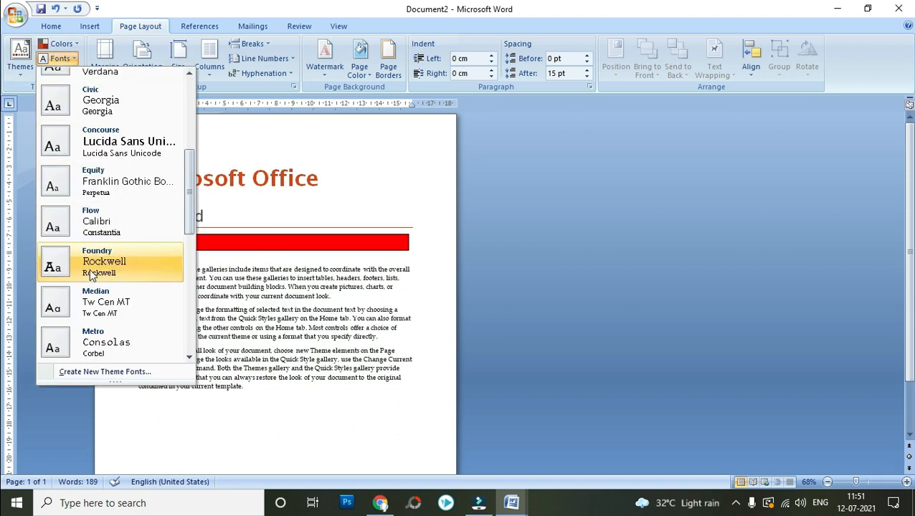
click(104, 224)
Set the theme effects to Office, and with the red rectangle selected change them to Origin.
click(62, 73)
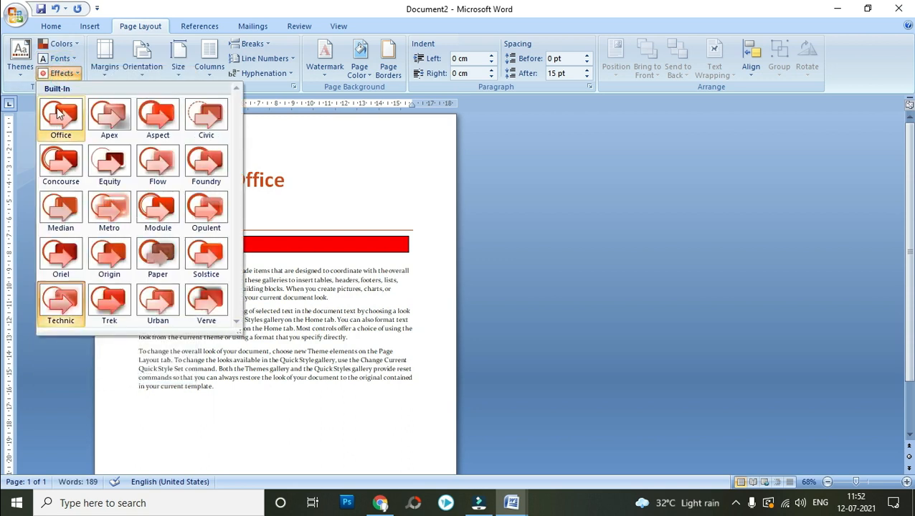
click(68, 117)
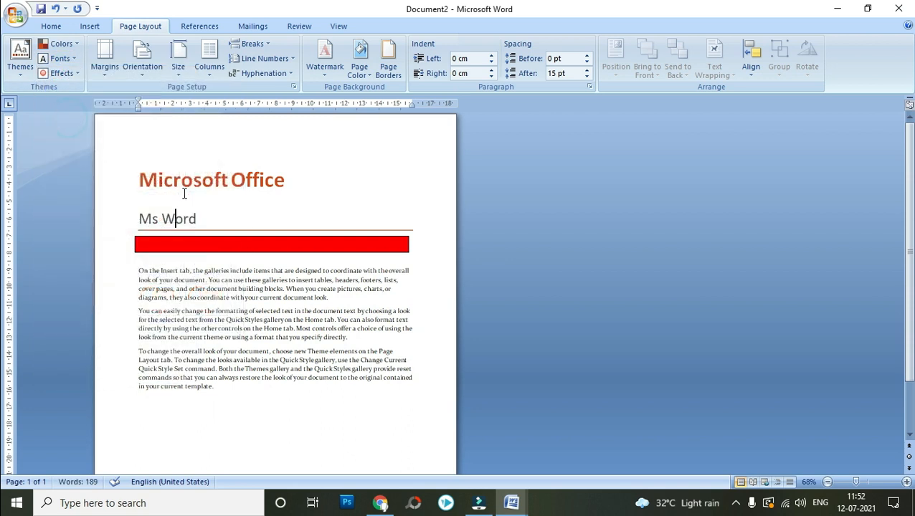
click(185, 247)
click(63, 73)
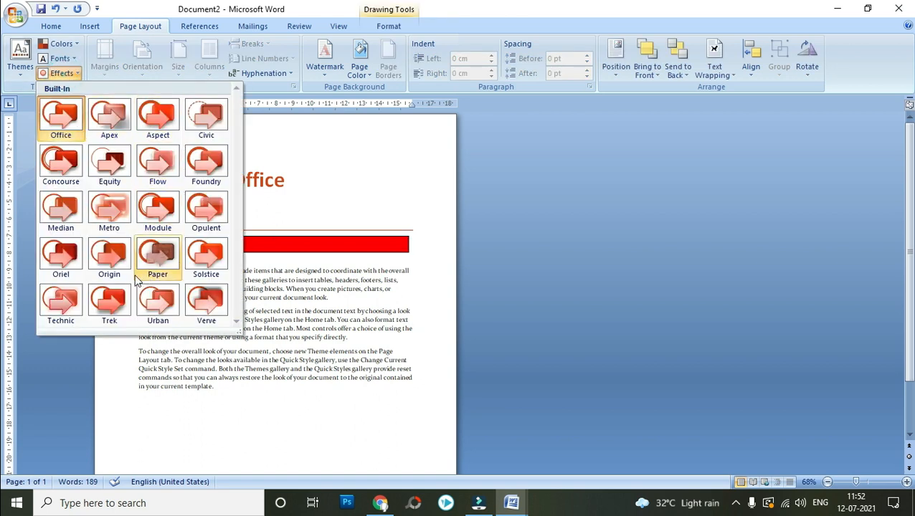
click(90, 256)
click(173, 271)
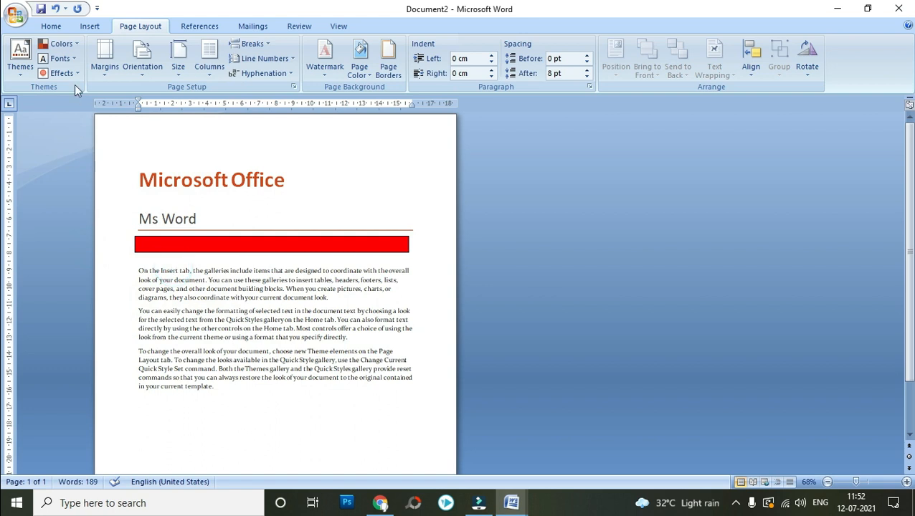
Close the themed document.
click(290, 195)
click(899, 9)
click(452, 287)
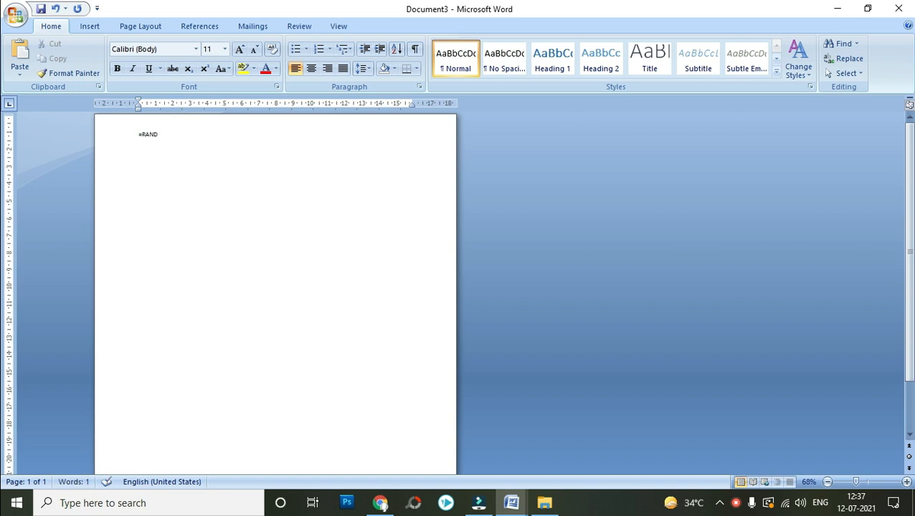
Generate sample paragraphs with =RAND() in the new document and paste two more copies of them below.
text())
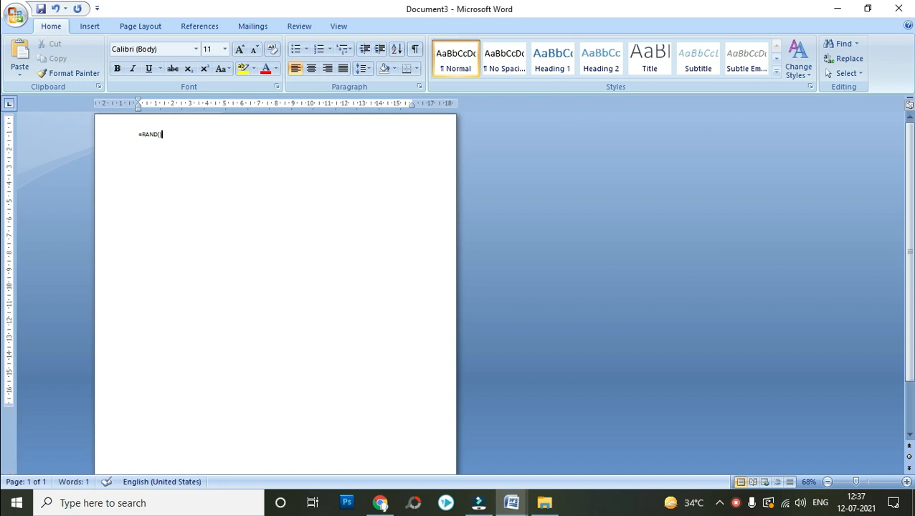
key(Return)
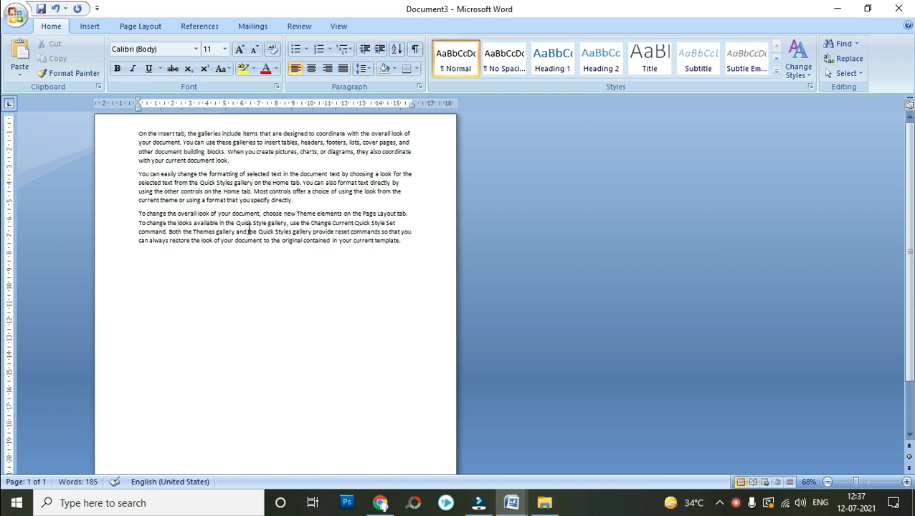
drag(400, 243, 126, 138)
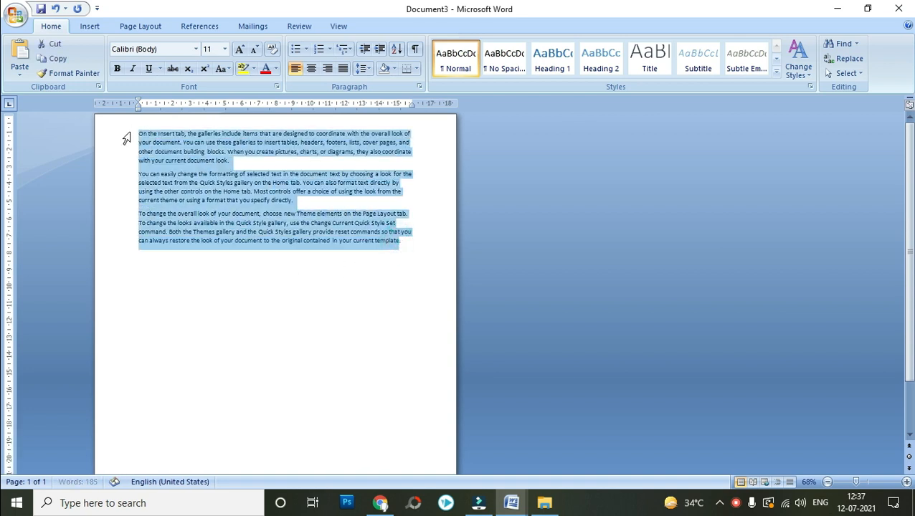
click(282, 284)
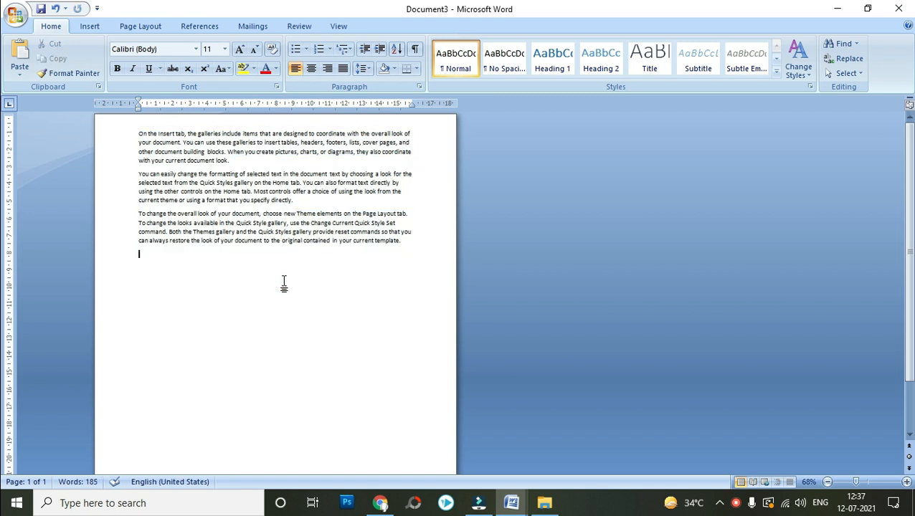
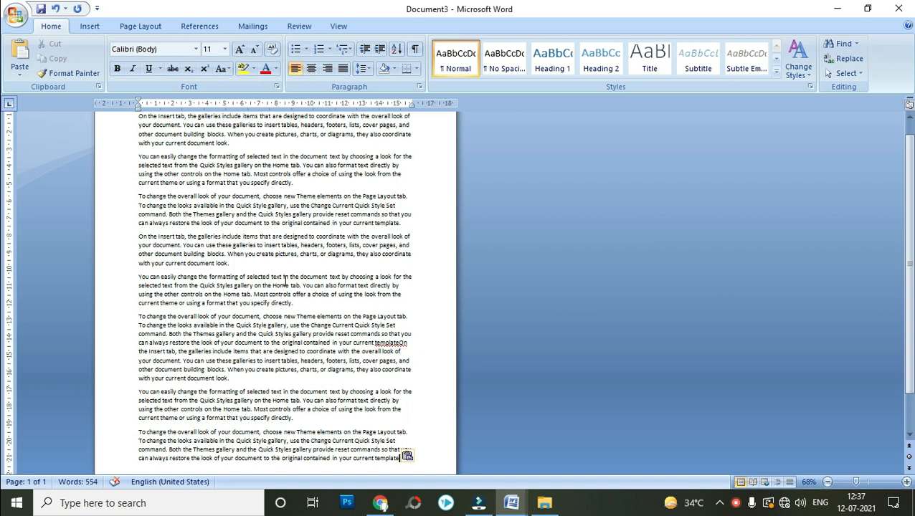
Add blank lines after the last paragraph to extend the document onto a second page.
scroll(222, 270, down, 2)
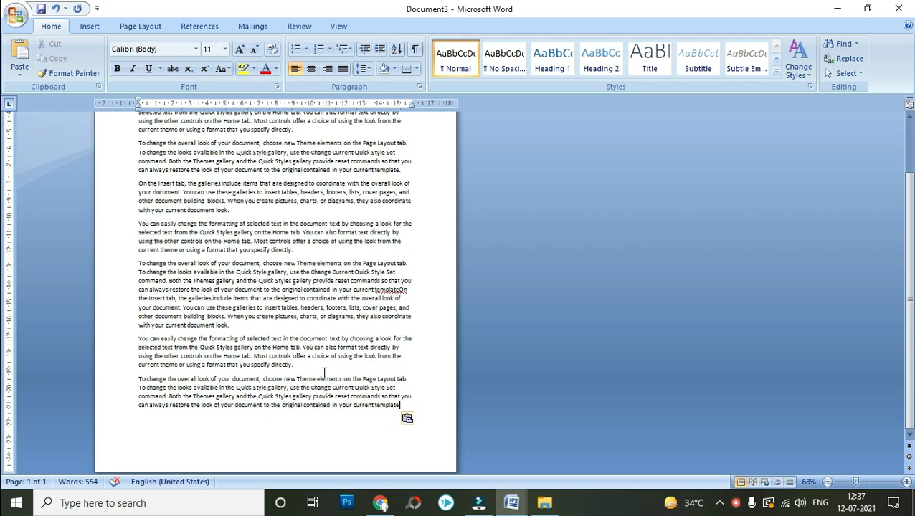
key(Return)
key(Return)
key(Return)
key(Return)
key(Return)
key(Return)
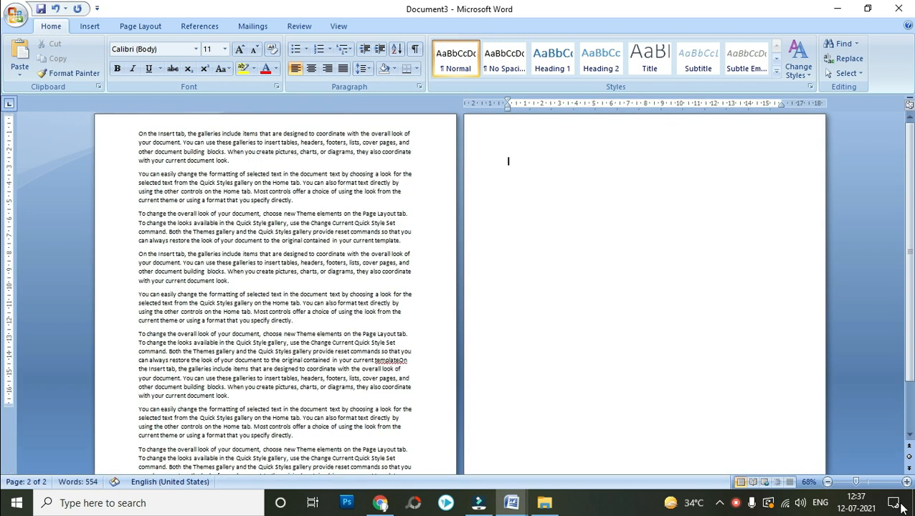
Insert a page break at the end of the third paragraph, after "contained in your current template.".
drag(857, 484, 853, 486)
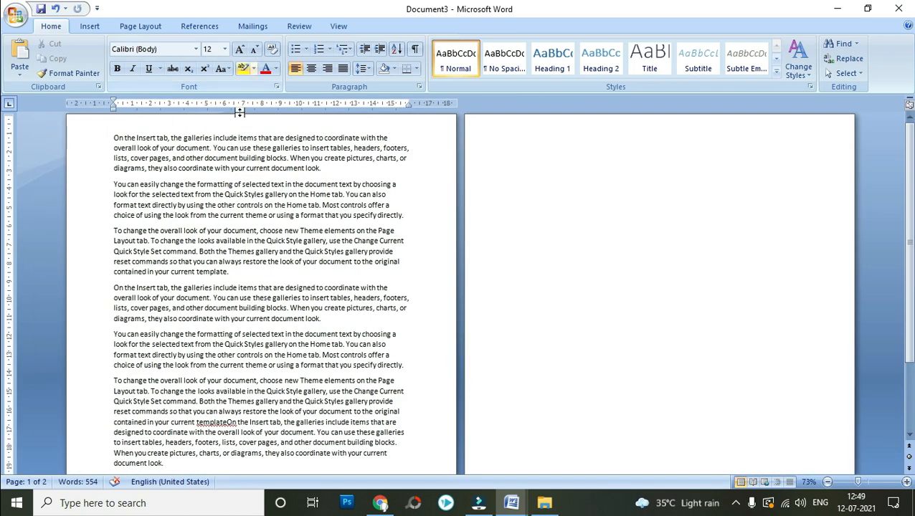
click(142, 27)
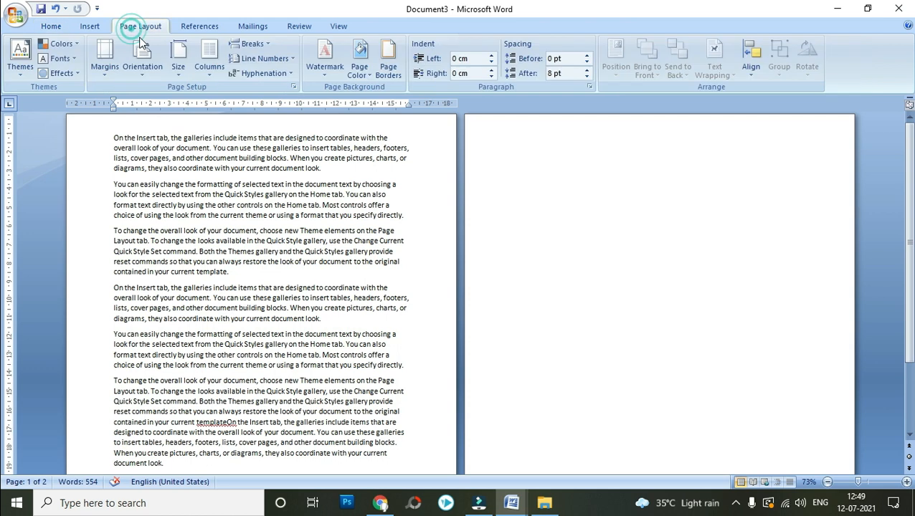
click(251, 44)
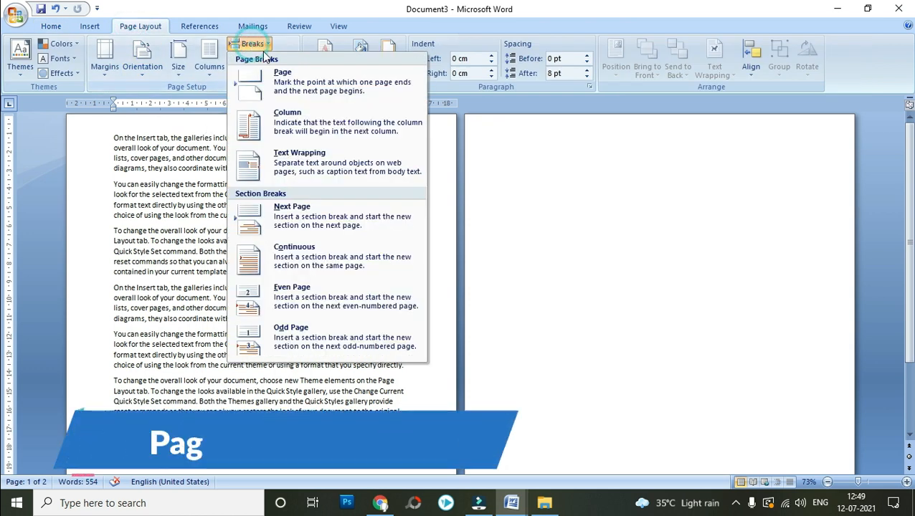
click(163, 221)
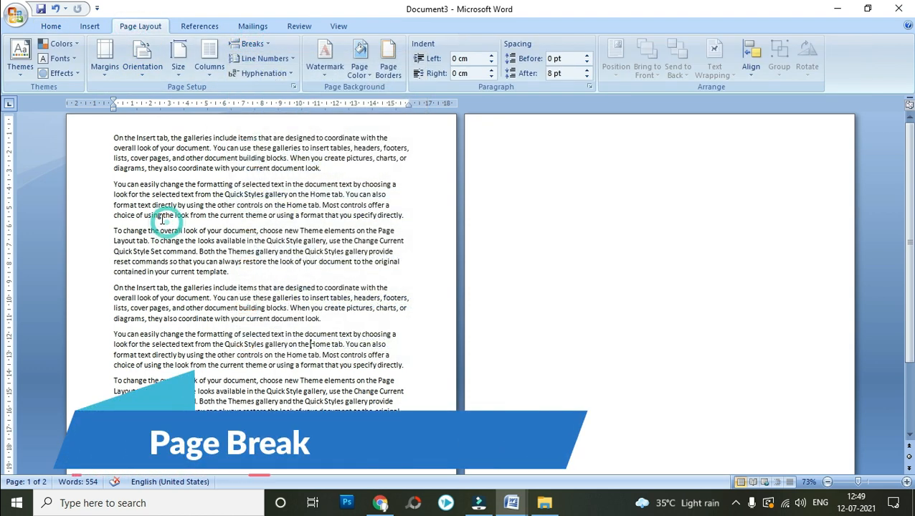
click(231, 274)
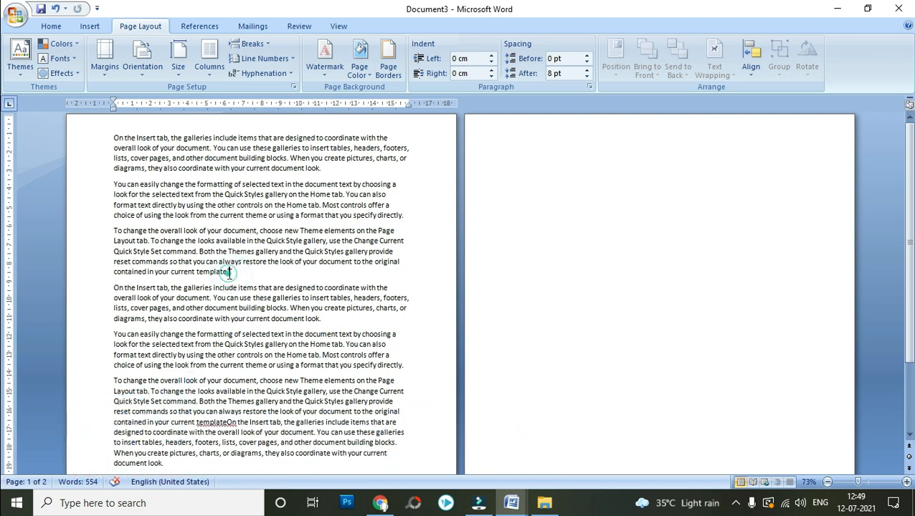
click(239, 44)
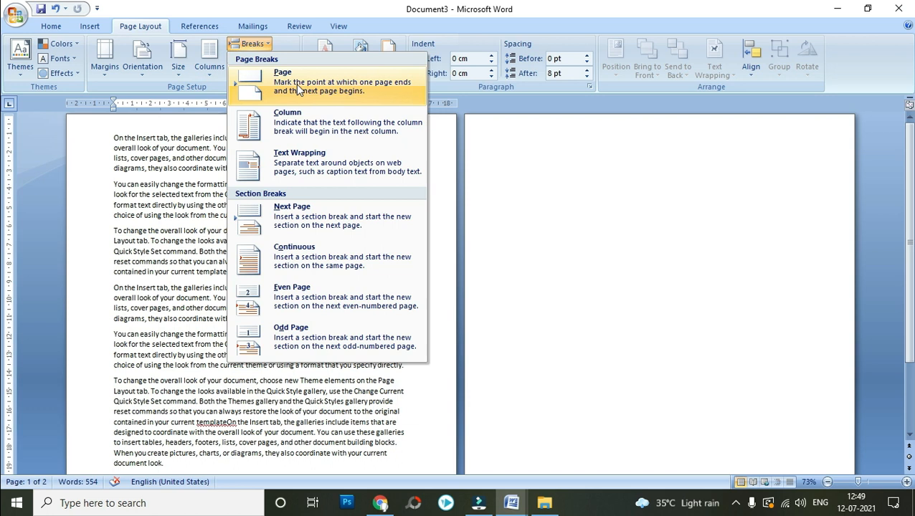
click(319, 89)
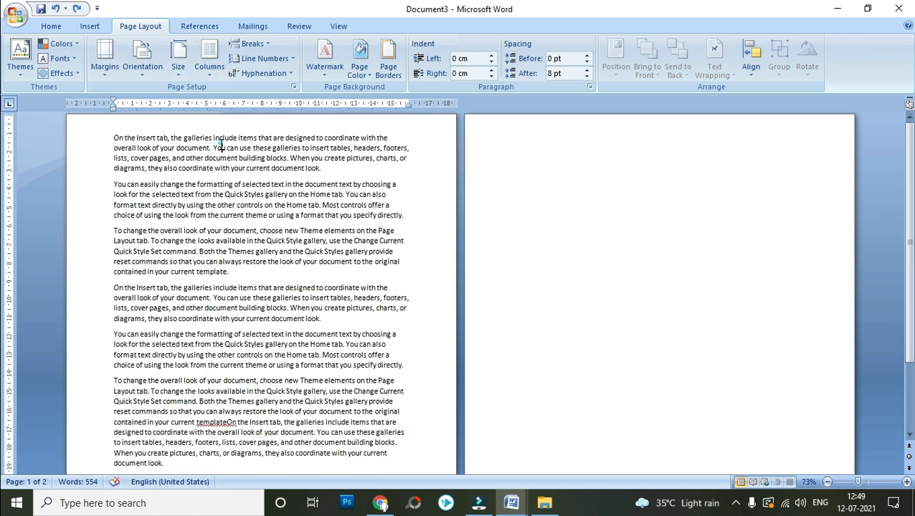
Lay out the first three paragraphs in two columns.
click(251, 44)
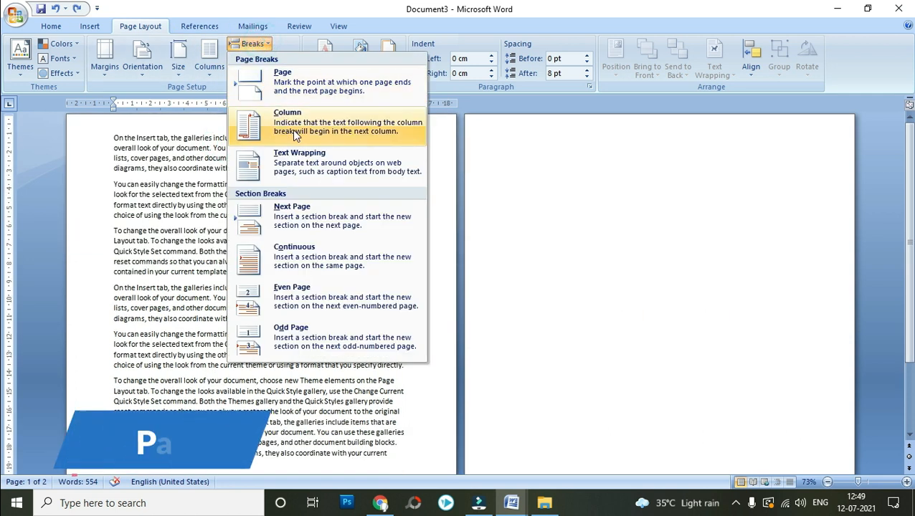
click(293, 129)
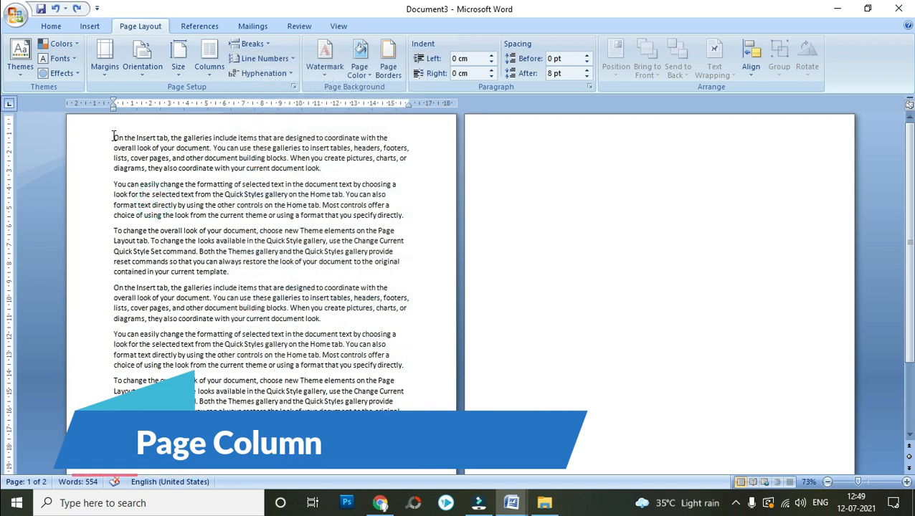
drag(113, 137, 247, 270)
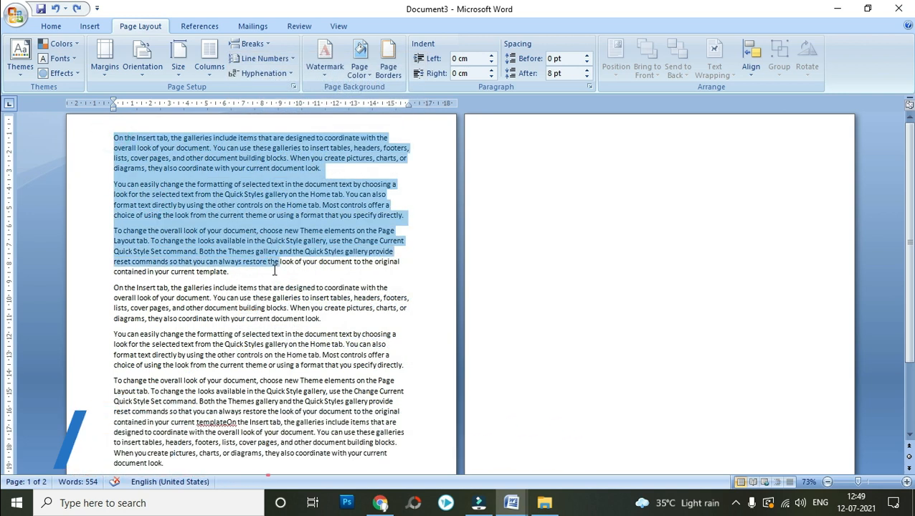
click(208, 68)
click(233, 127)
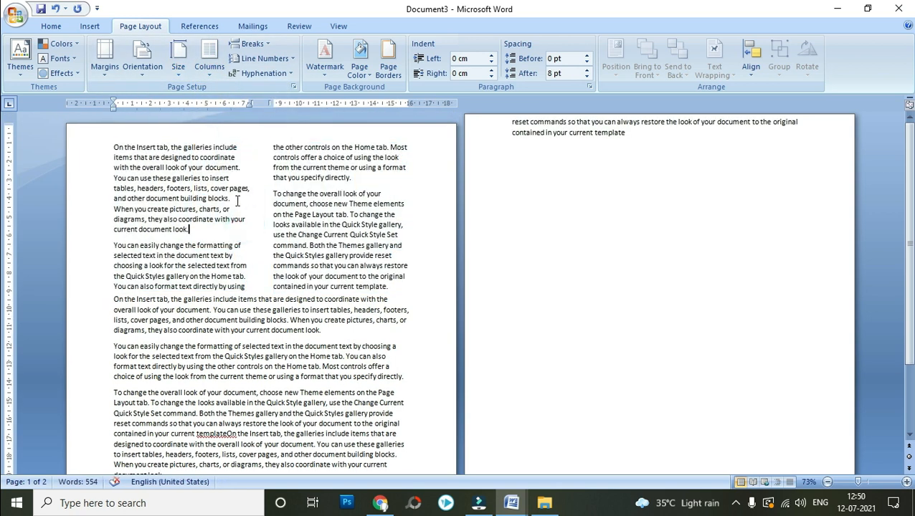
Insert a column break at the end of the first paragraph in the two-column text.
click(188, 232)
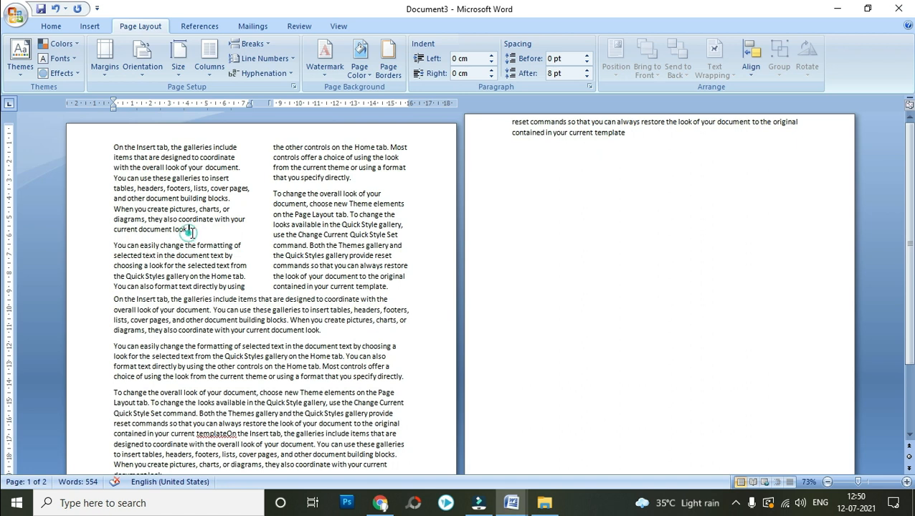
click(253, 44)
click(287, 169)
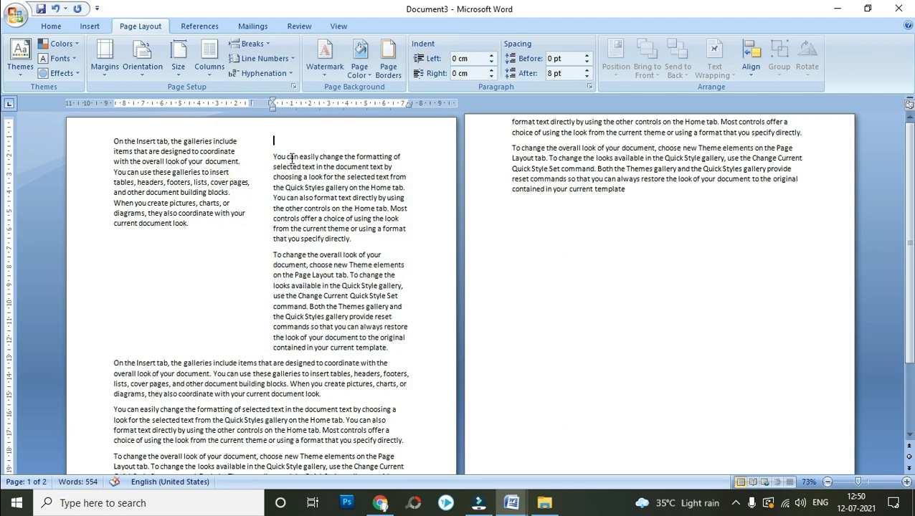
key(alt)
click(252, 208)
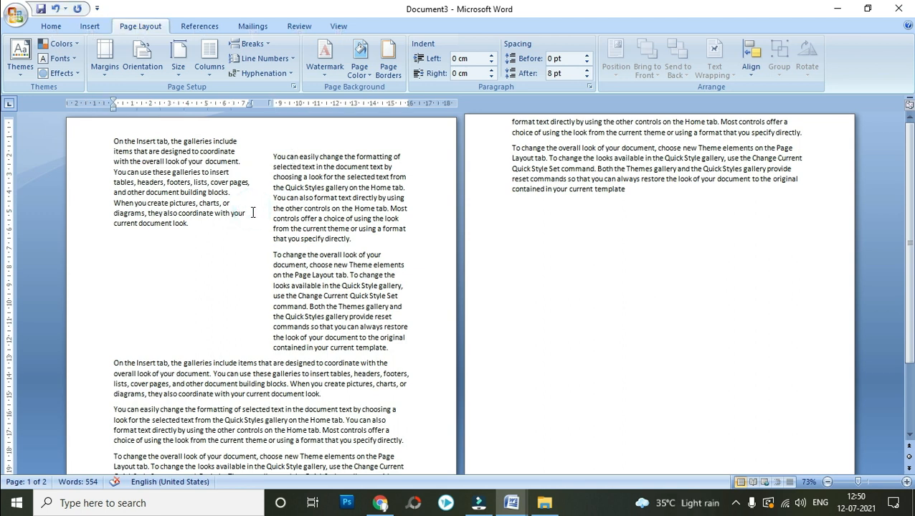
Undo the column break and the two-column layout.
key(ctrl+z)
key(ctrl+z)
click(246, 209)
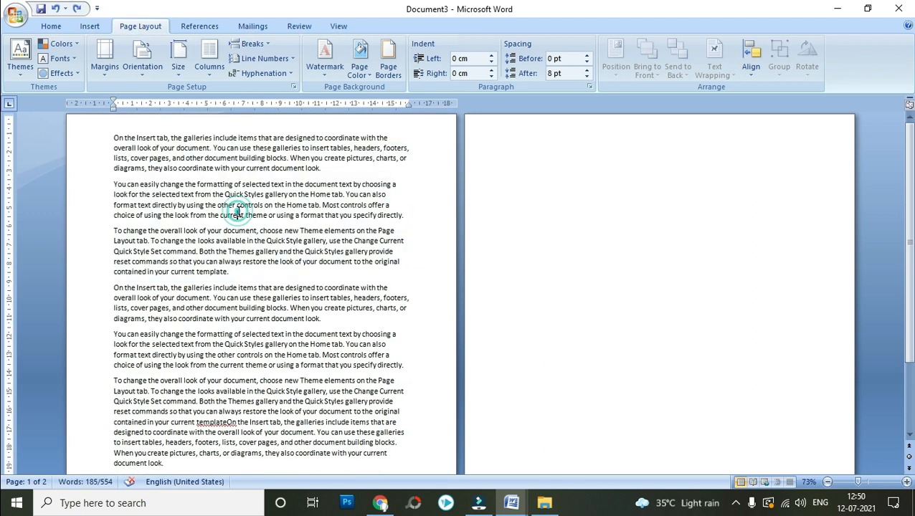
key(ctrl+z)
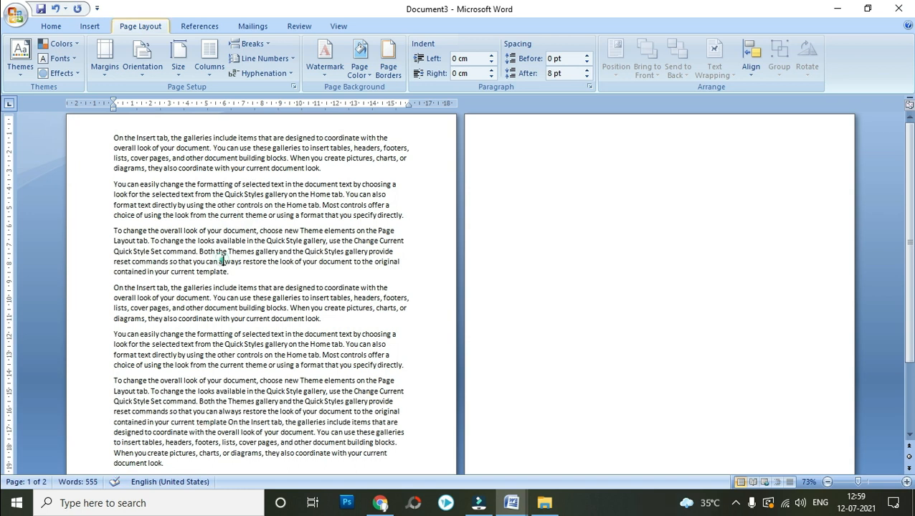
Split the third paragraph after "reset commands" into a new paragraph and rejoin the two parts.
click(269, 46)
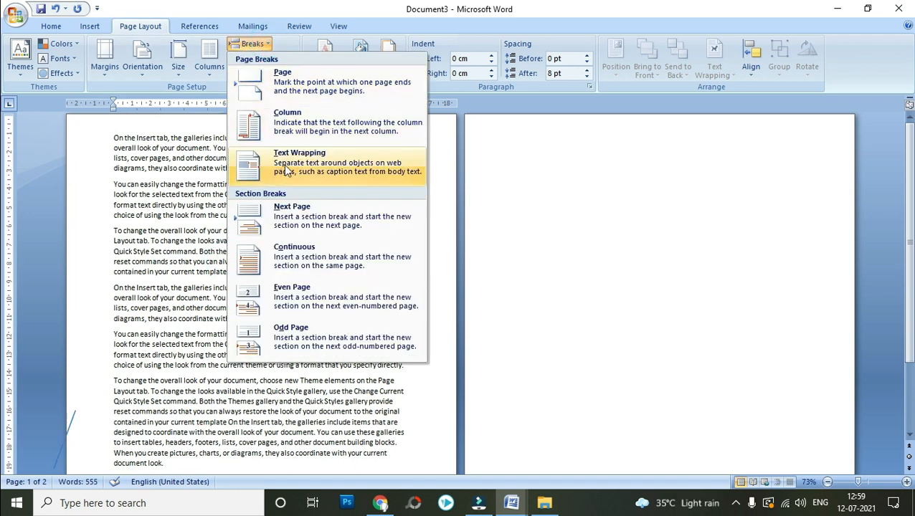
click(157, 207)
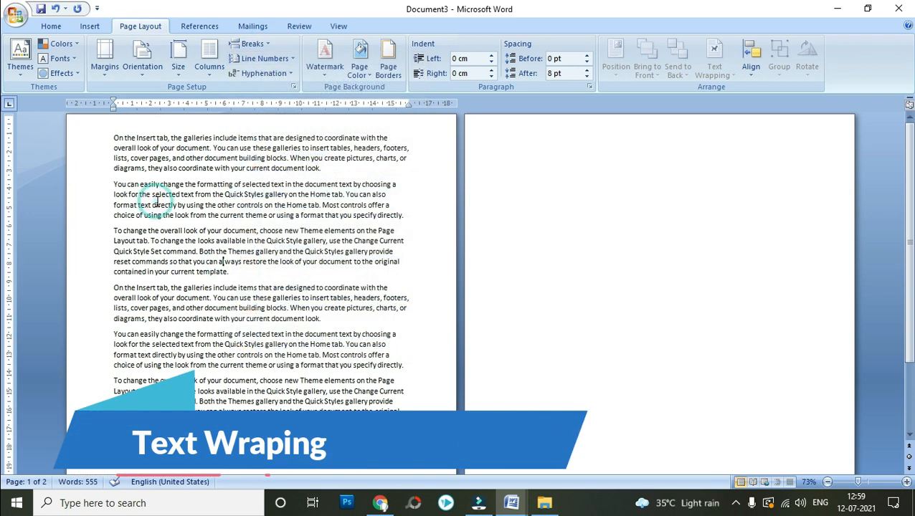
click(170, 261)
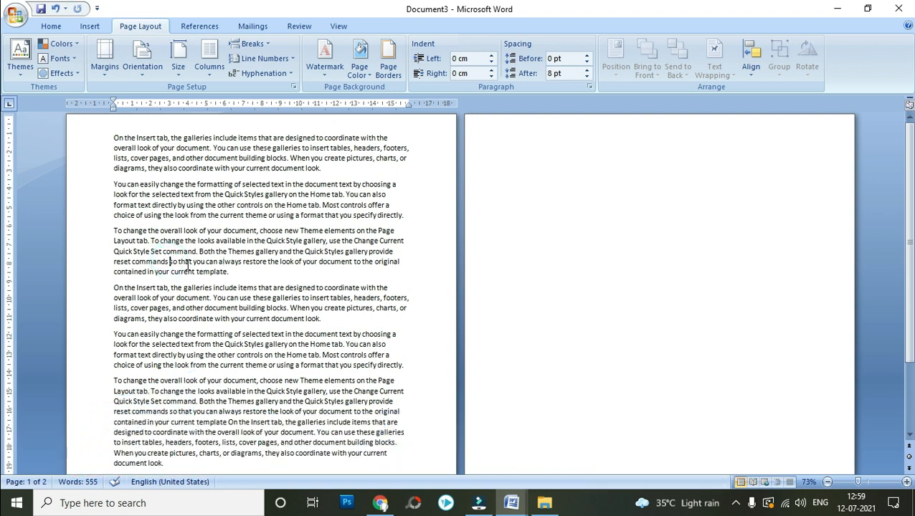
key(Return)
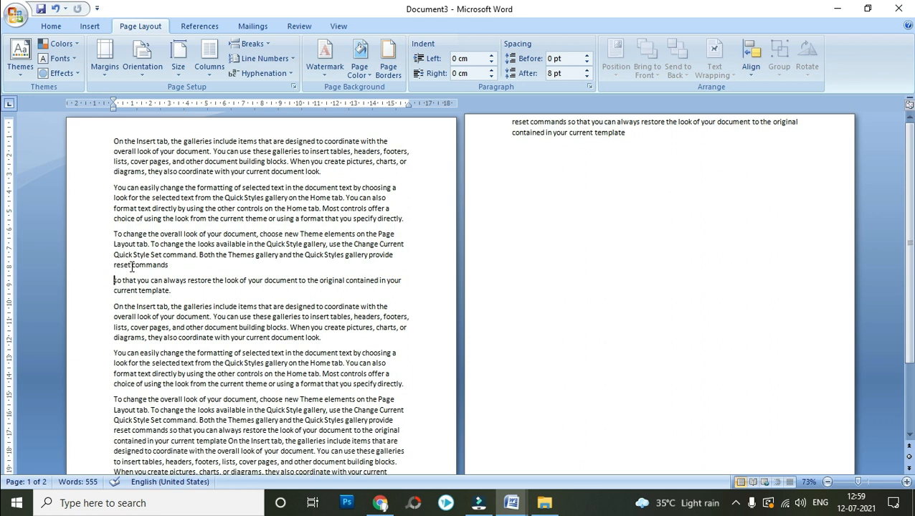
key(BackSpace)
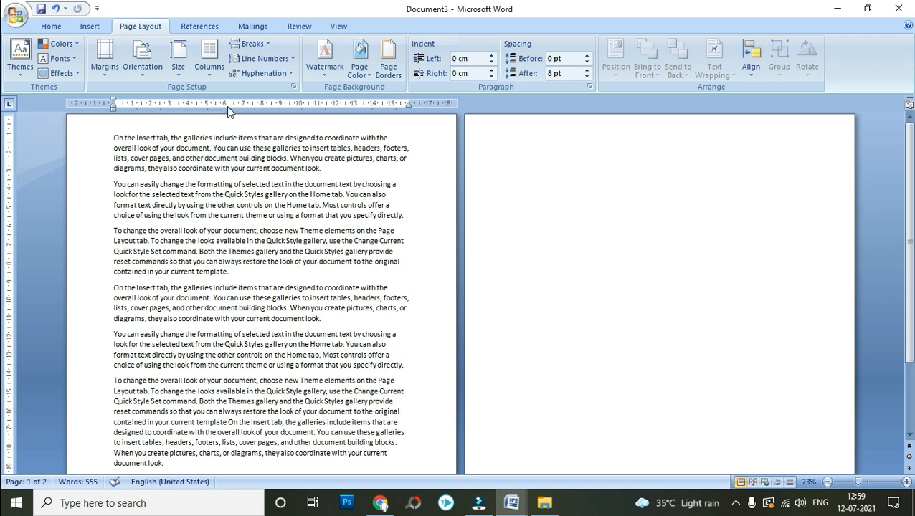
Insert a text wrapping break after "reset commands" in the third paragraph and undo it.
click(251, 44)
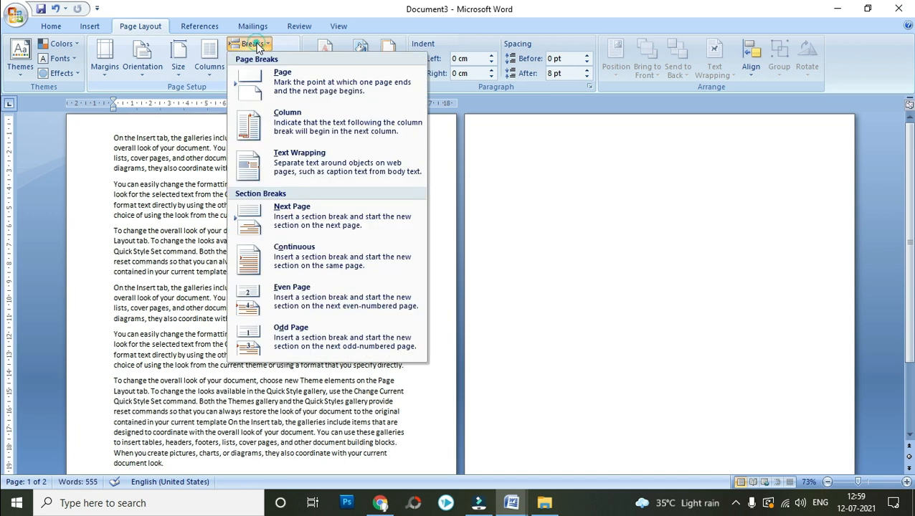
click(295, 169)
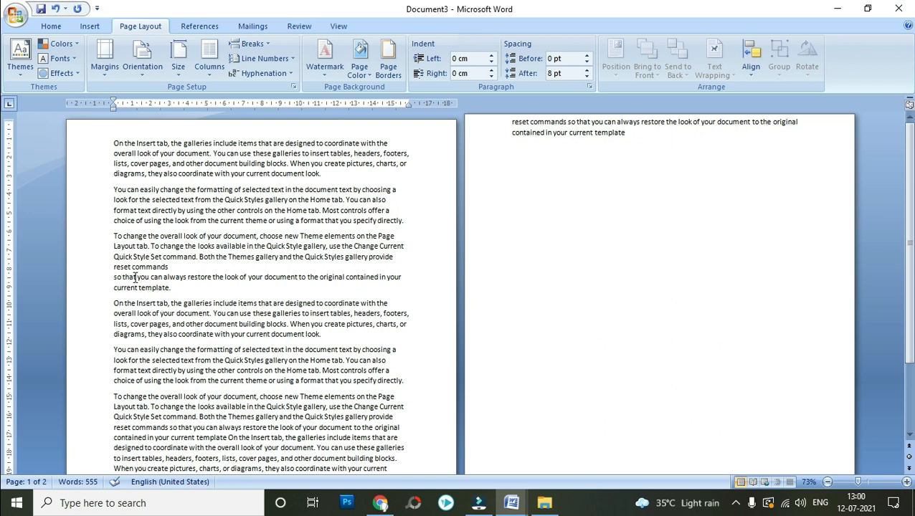
key(ctrl+z)
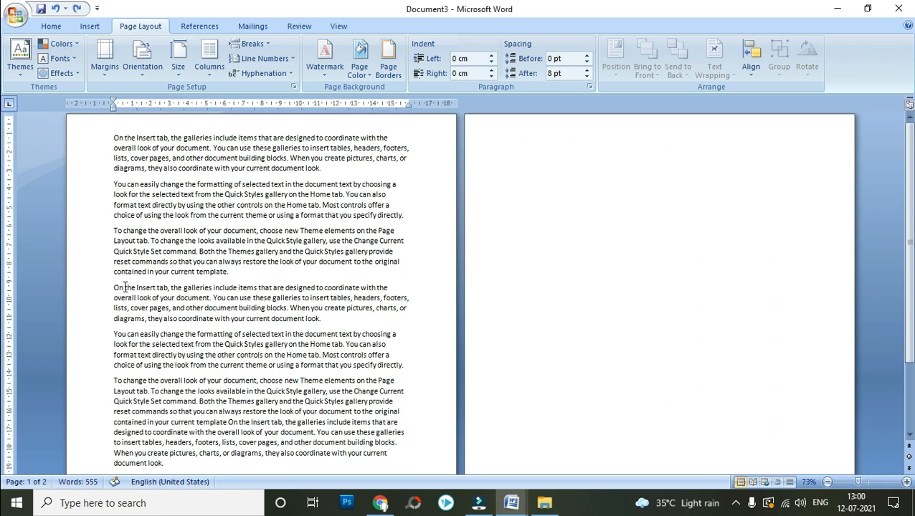
click(296, 205)
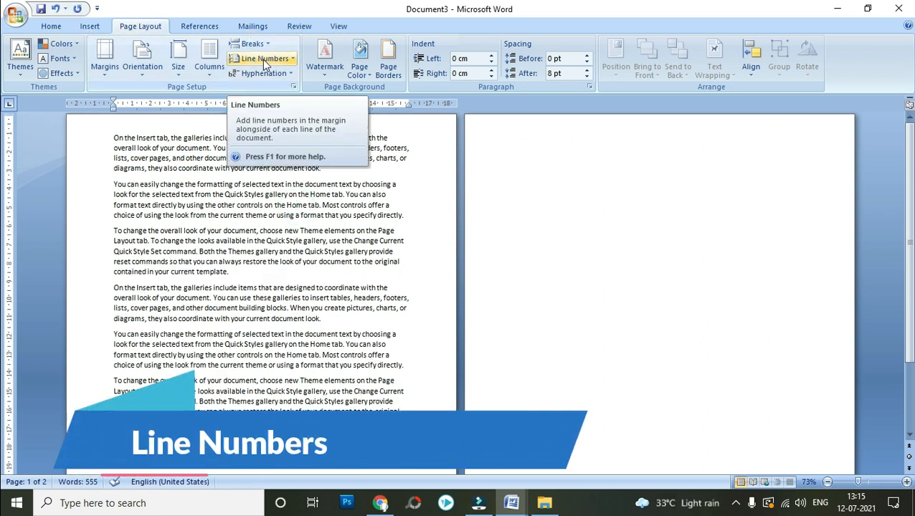
Select the whole document and apply continuous line numbers to it.
click(234, 184)
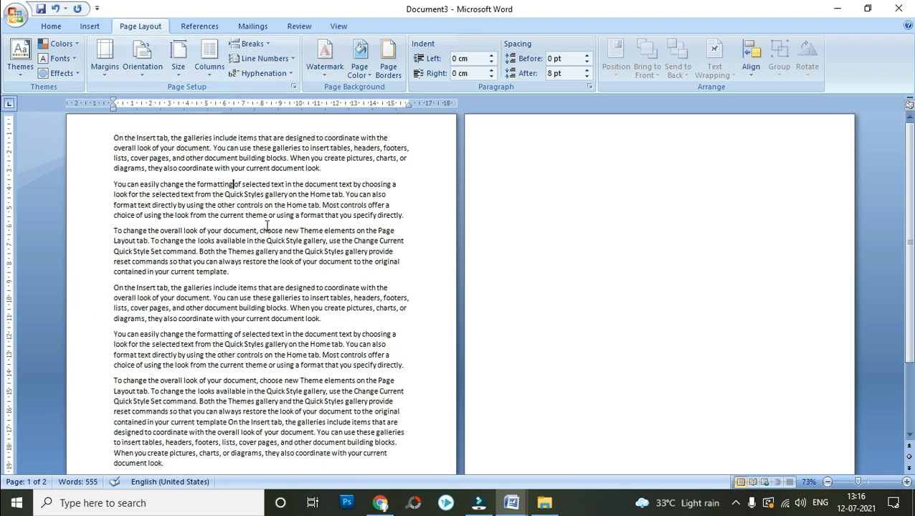
key(ctrl+a)
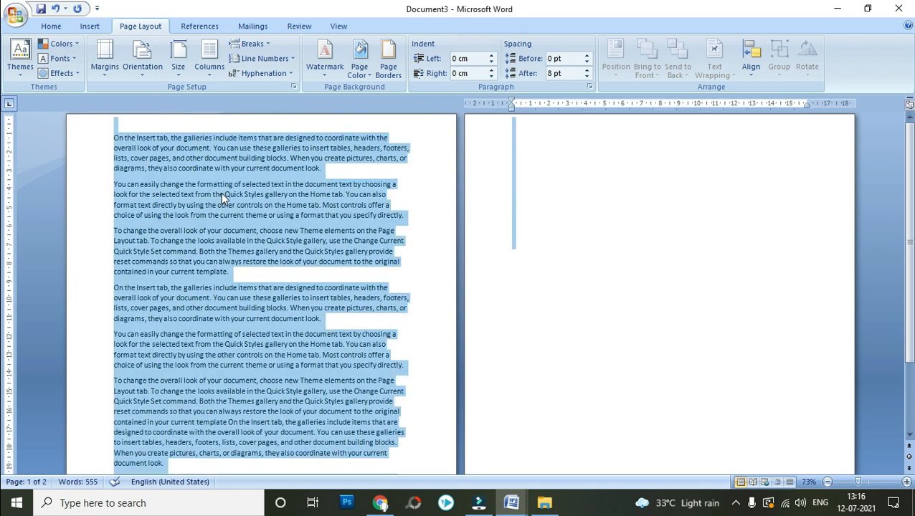
click(264, 59)
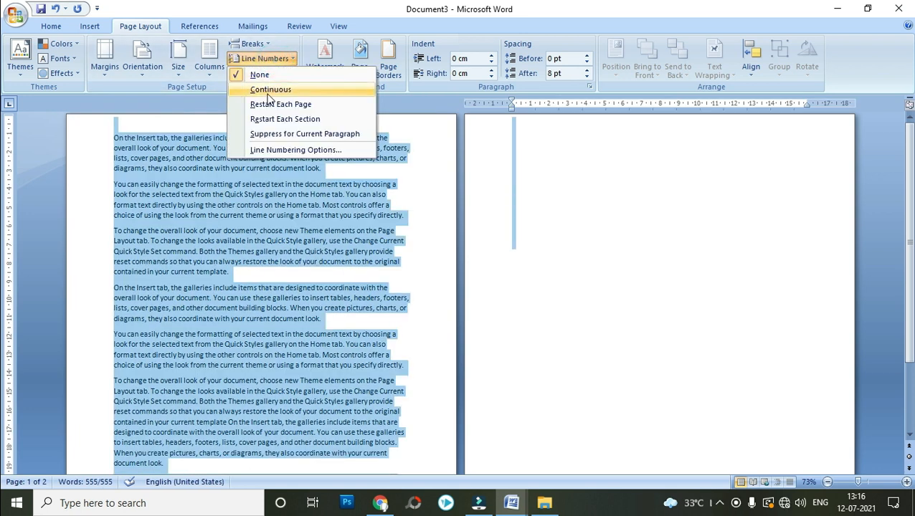
click(264, 90)
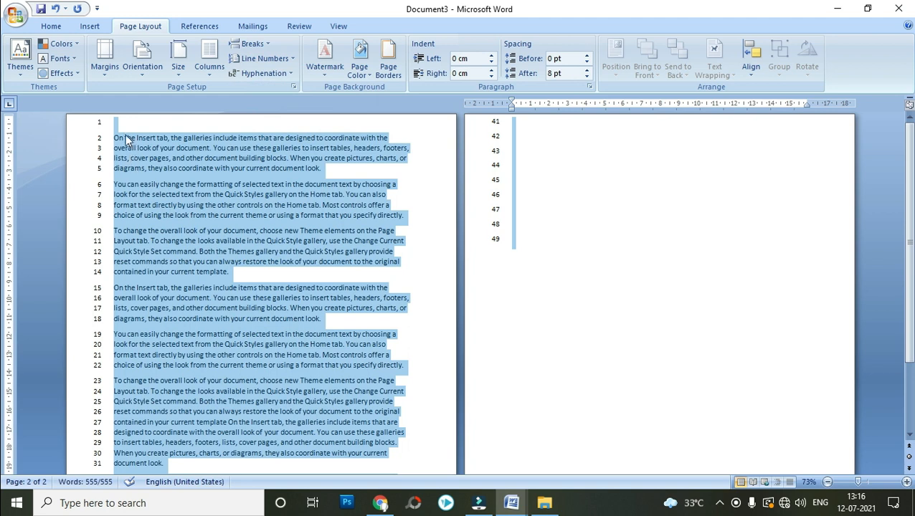
scroll(108, 215, down, 3)
scroll(101, 256, up, 3)
Set the selected document's line numbering to restart on each page and check the numbers on both pages.
click(264, 58)
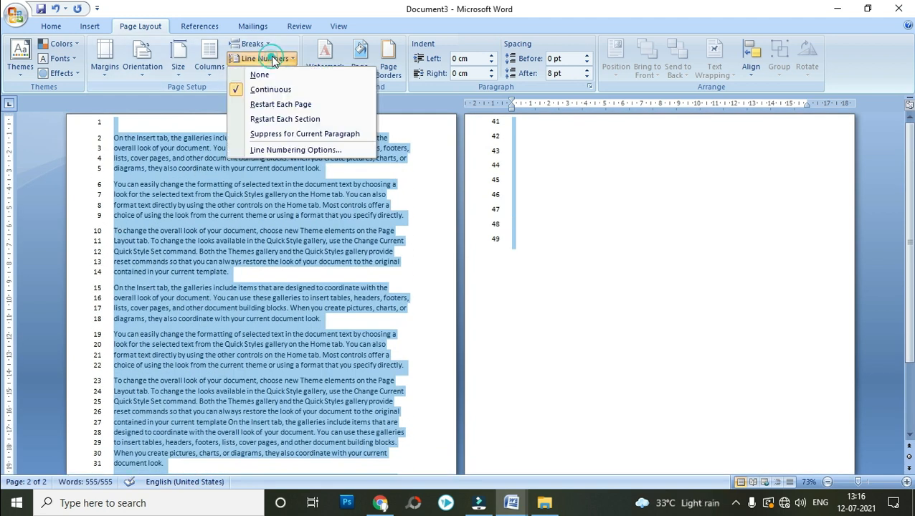
click(263, 107)
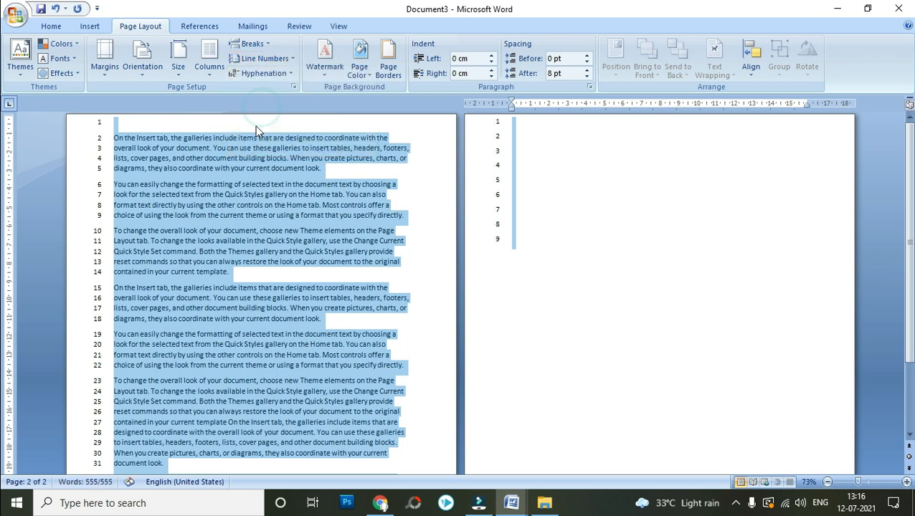
scroll(186, 215, down, 2)
scroll(178, 218, up, 2)
scroll(112, 144, down, 3)
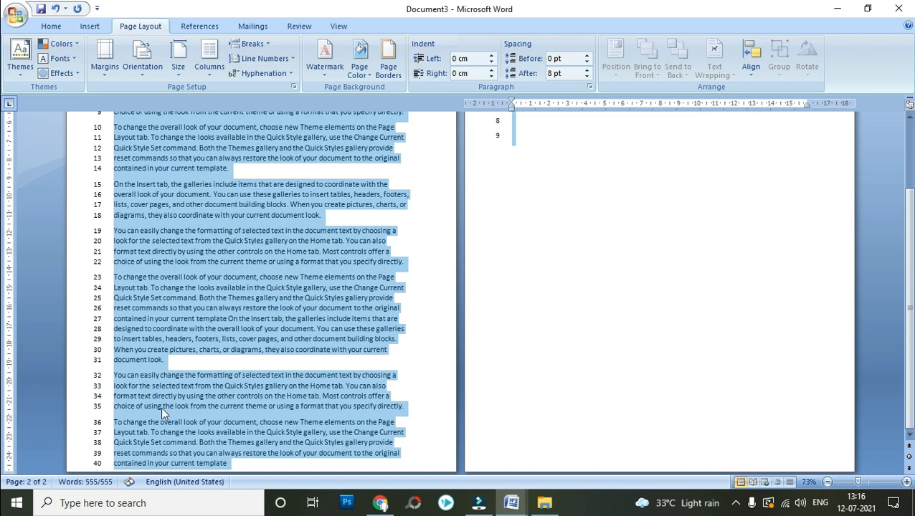
scroll(200, 323, up, 3)
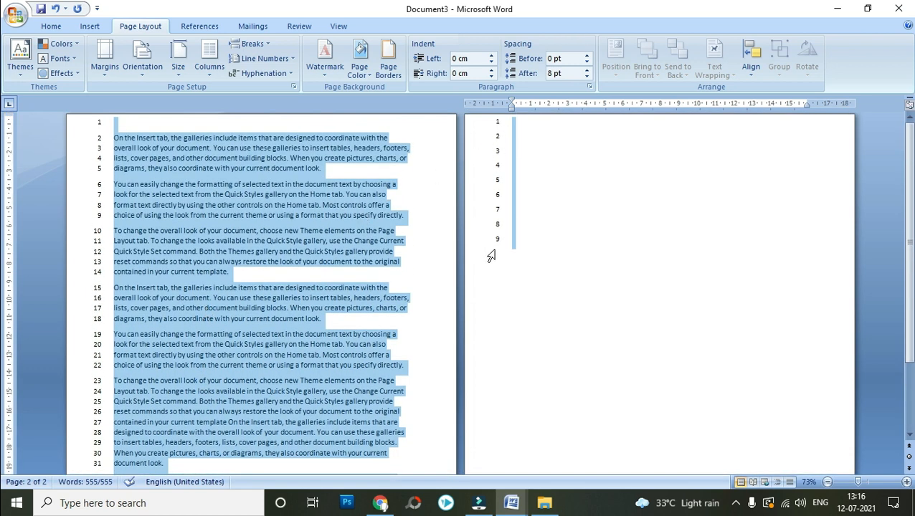
Suppress line numbers for the whole selected document and undo the suppression.
click(264, 58)
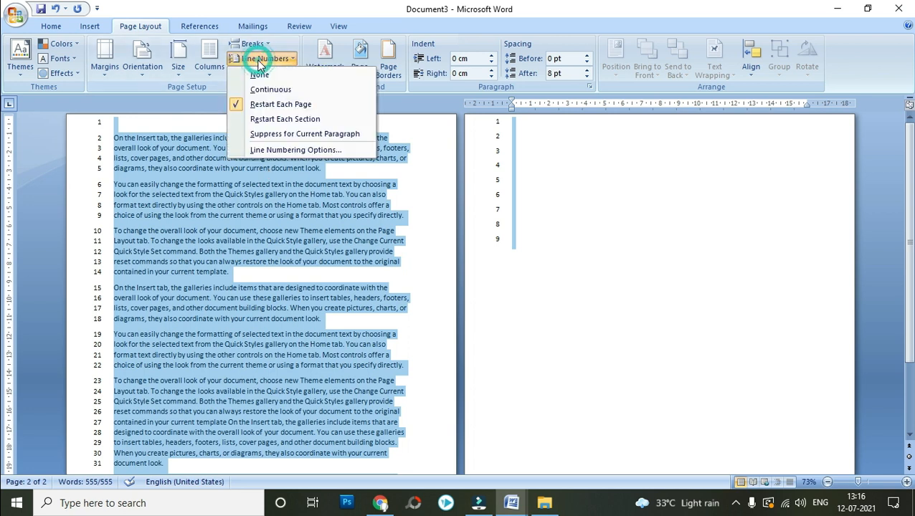
click(275, 258)
click(272, 60)
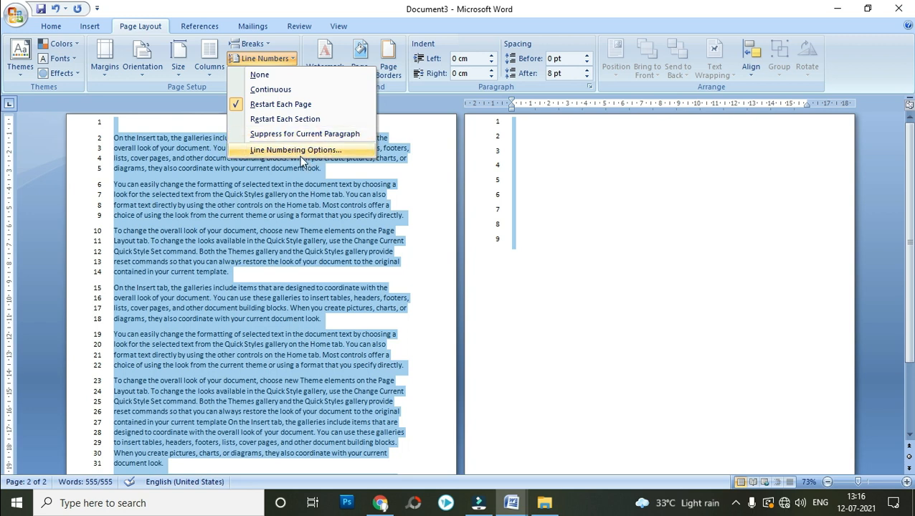
click(291, 134)
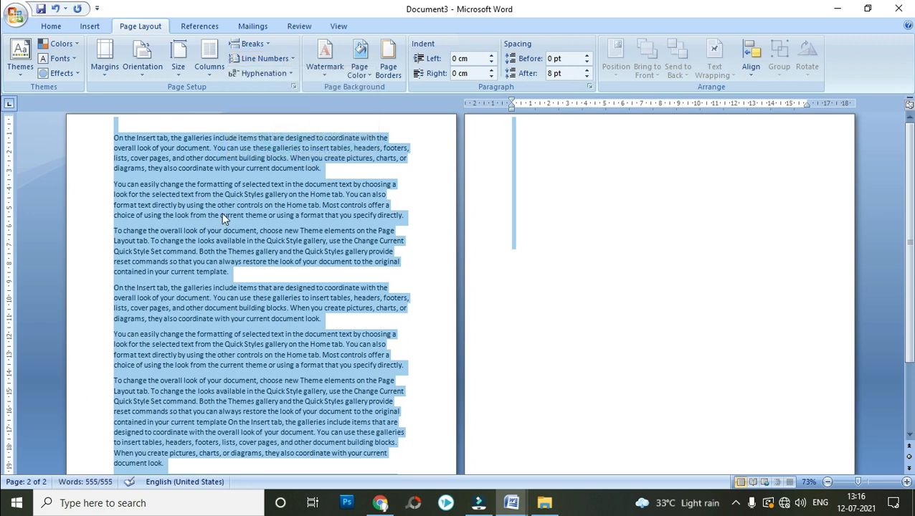
key(ctrl+z)
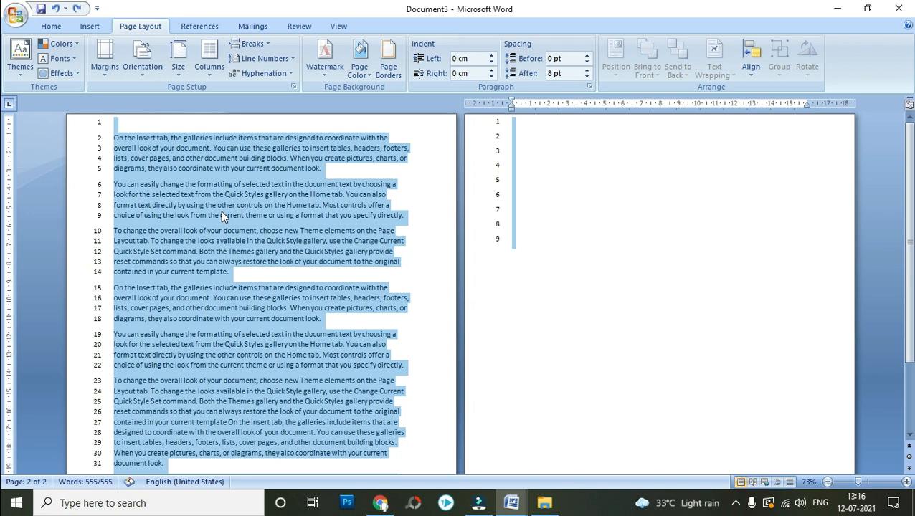
Select the third paragraph and suppress its line numbers.
click(221, 211)
drag(236, 269, 113, 232)
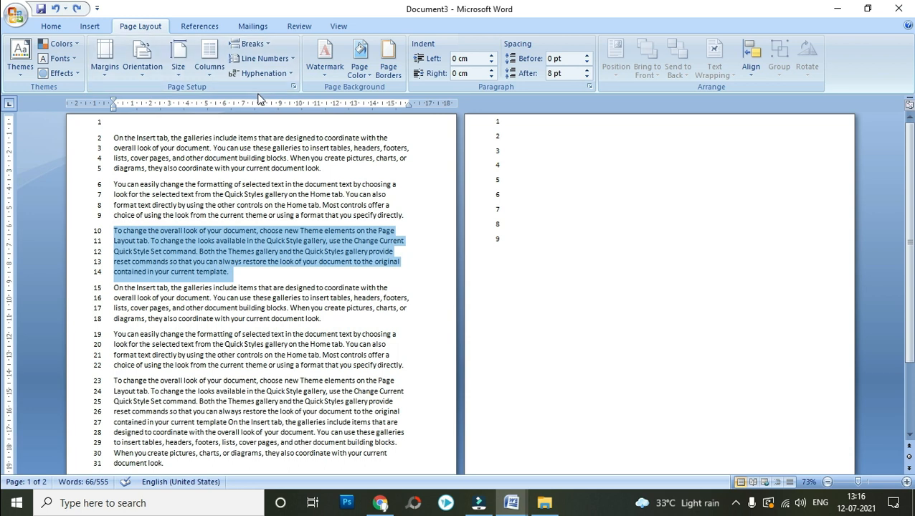
click(285, 58)
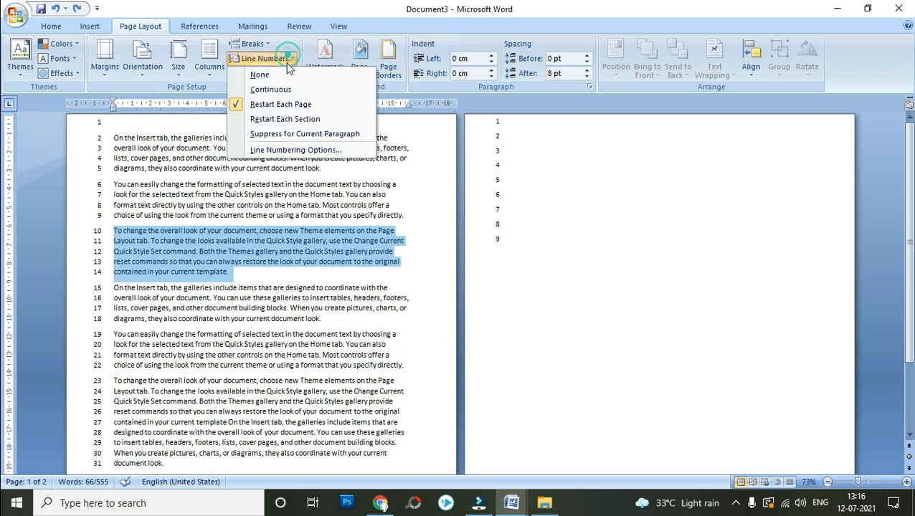
click(262, 137)
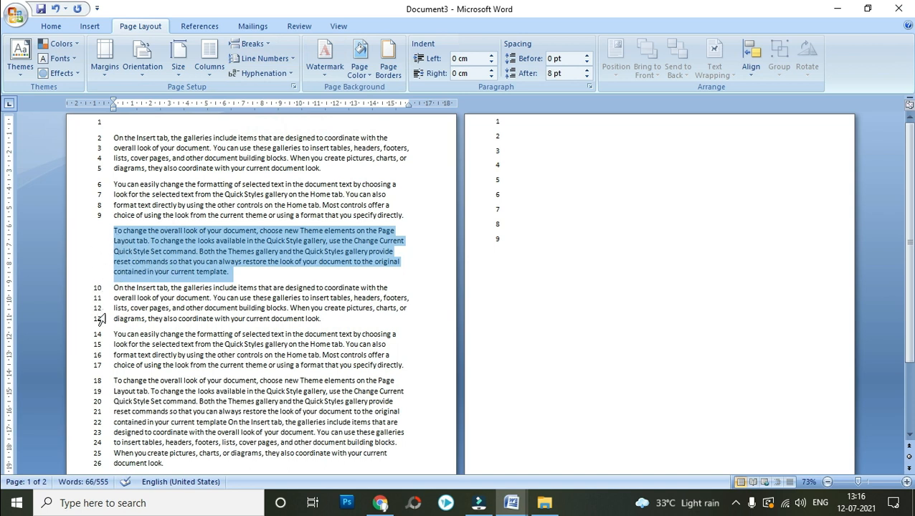
Turn off line numbering and deselect the third paragraph.
click(278, 61)
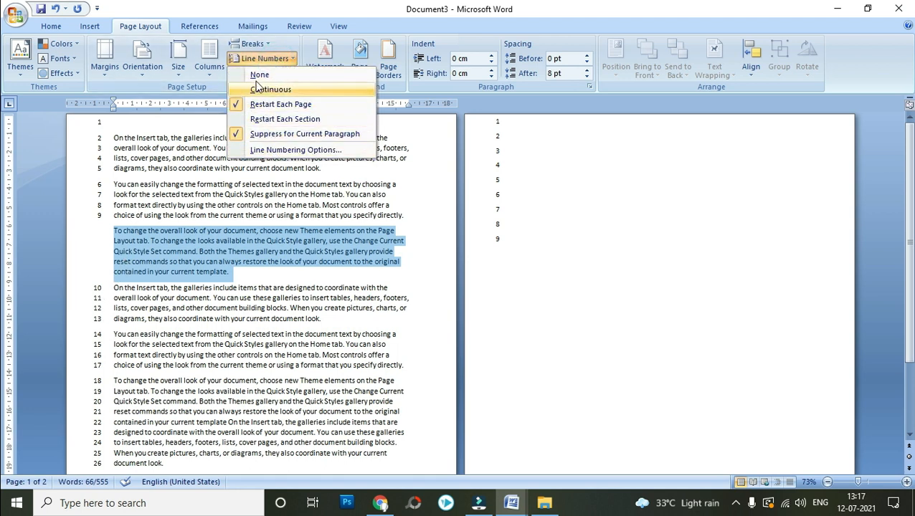
click(259, 74)
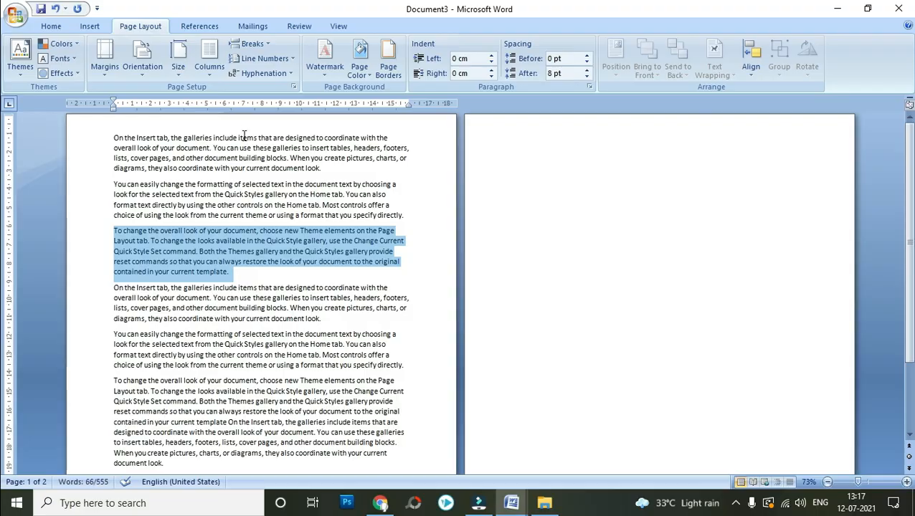
click(254, 194)
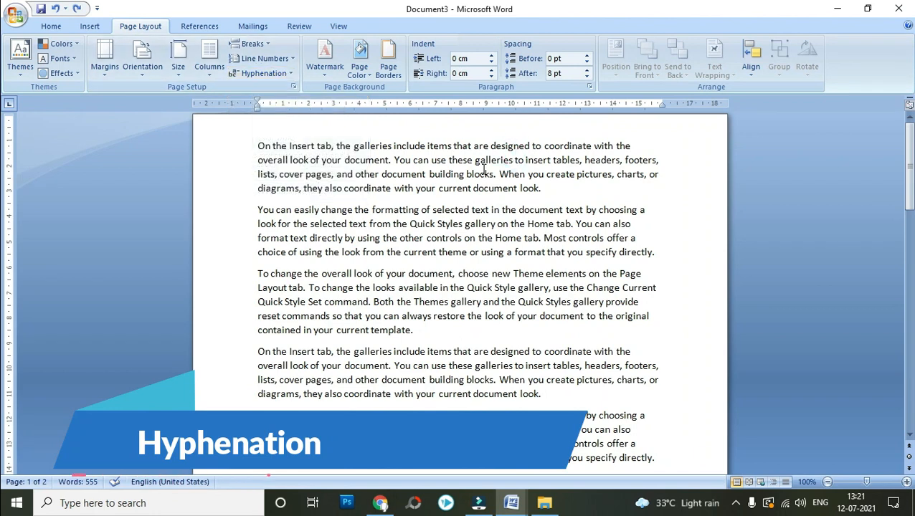
Turn on automatic hyphenation and remove the extra spaces splitting "footers" in the first paragraph.
click(639, 160)
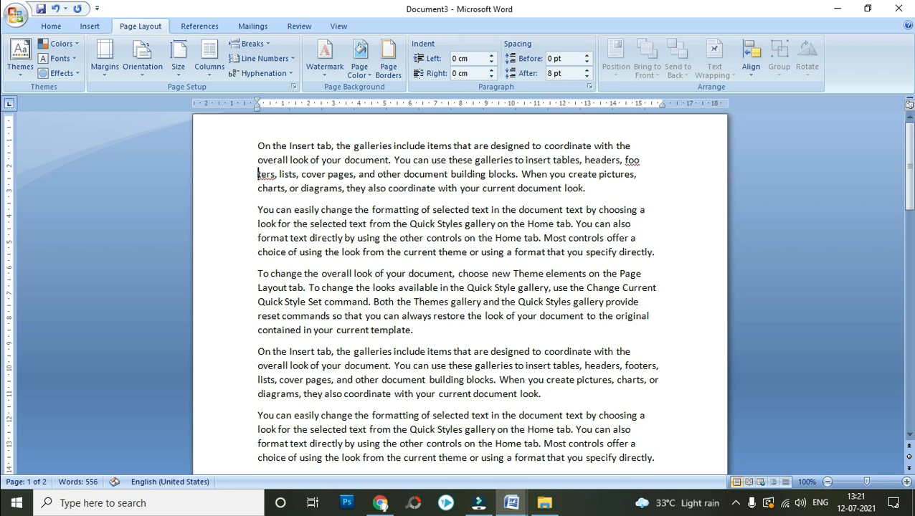
click(266, 73)
click(256, 106)
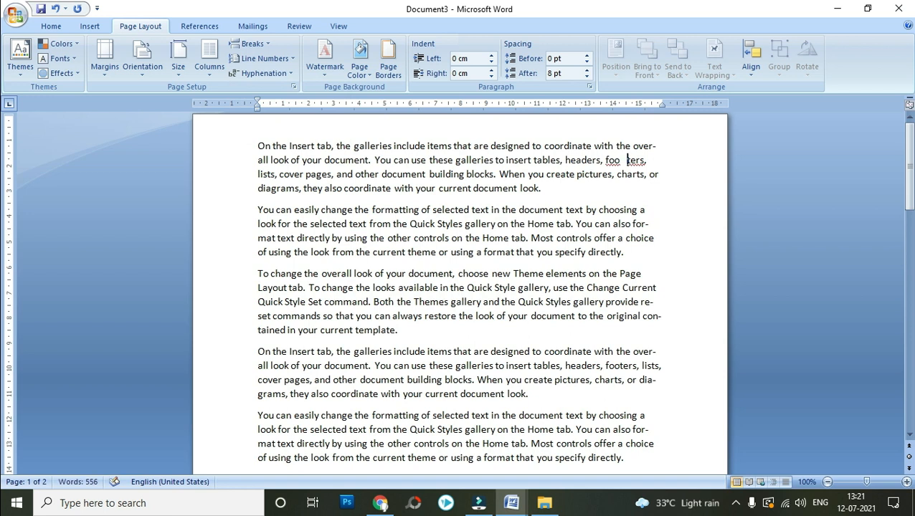
key(BackSpace)
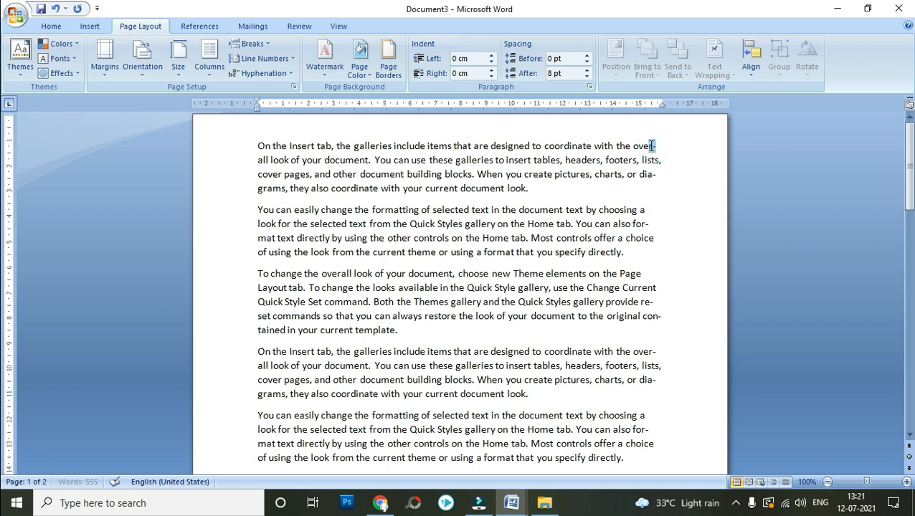
click(653, 146)
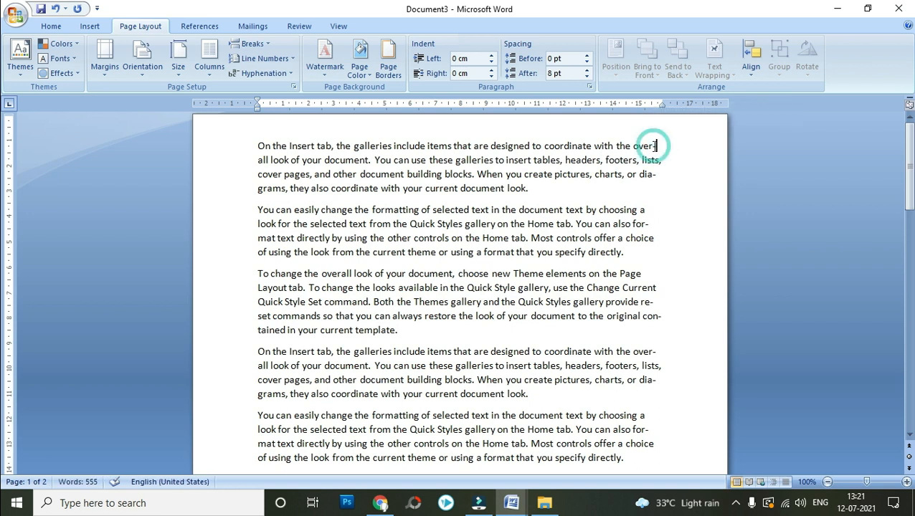
click(269, 160)
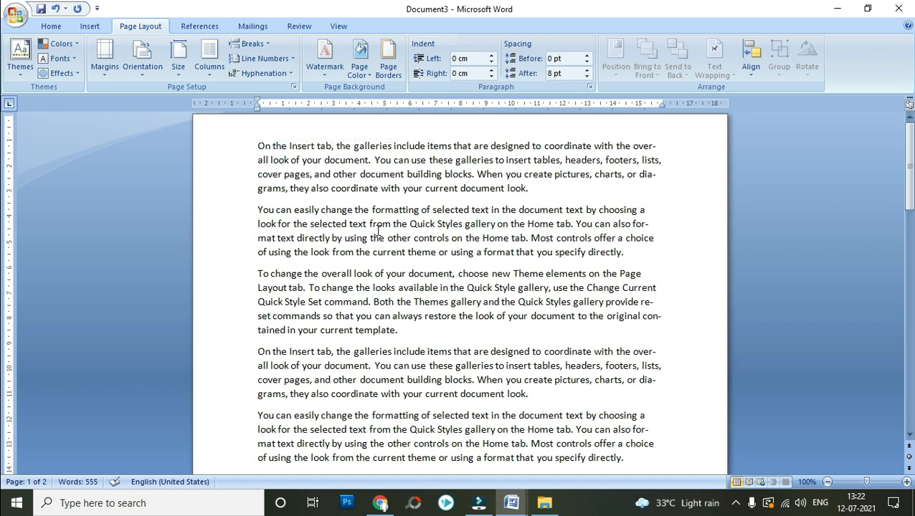
Run manual hyphenation on the document, decline the suggested break and cancel at "reset".
click(262, 73)
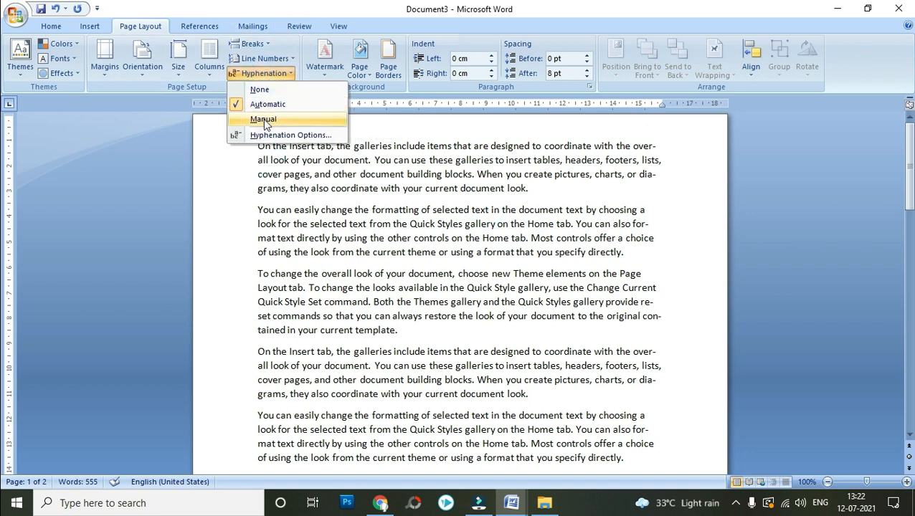
click(264, 121)
click(474, 255)
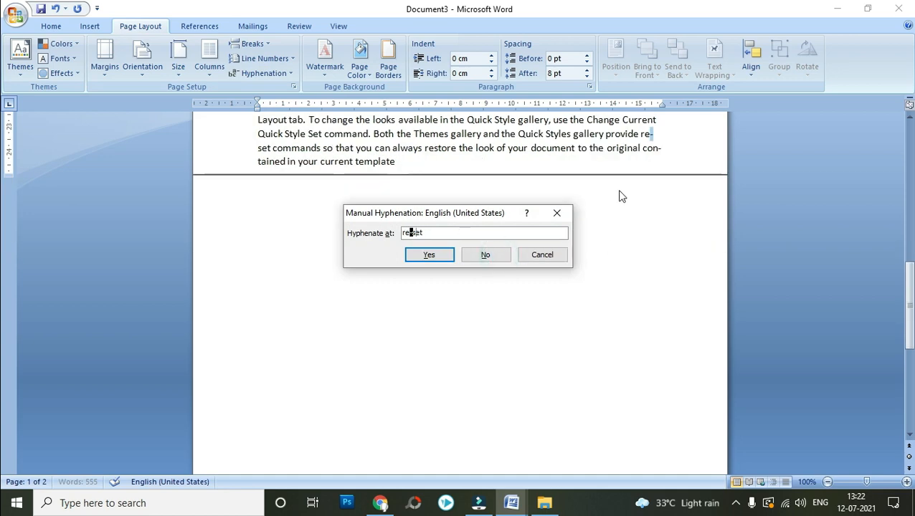
click(542, 255)
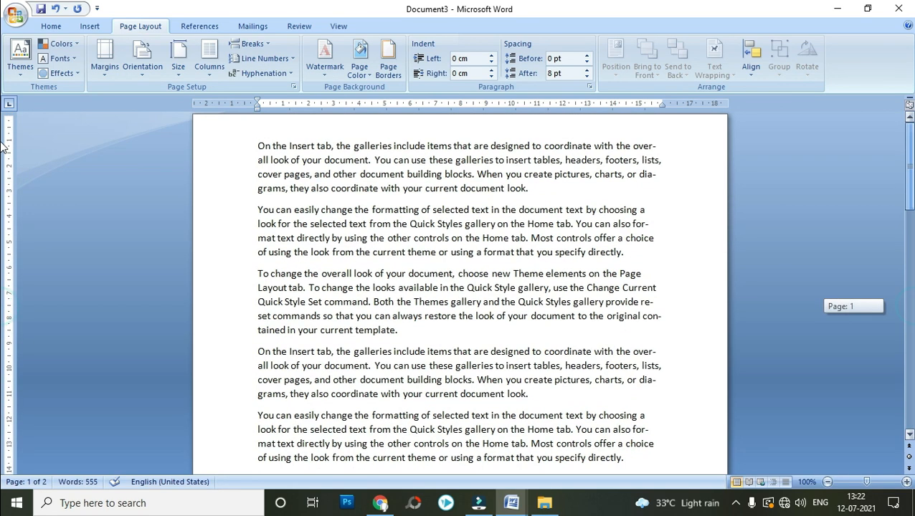
Run manual hyphenation from the end of the first line, decline the break in "overall" and cancel at "format".
click(672, 143)
click(268, 72)
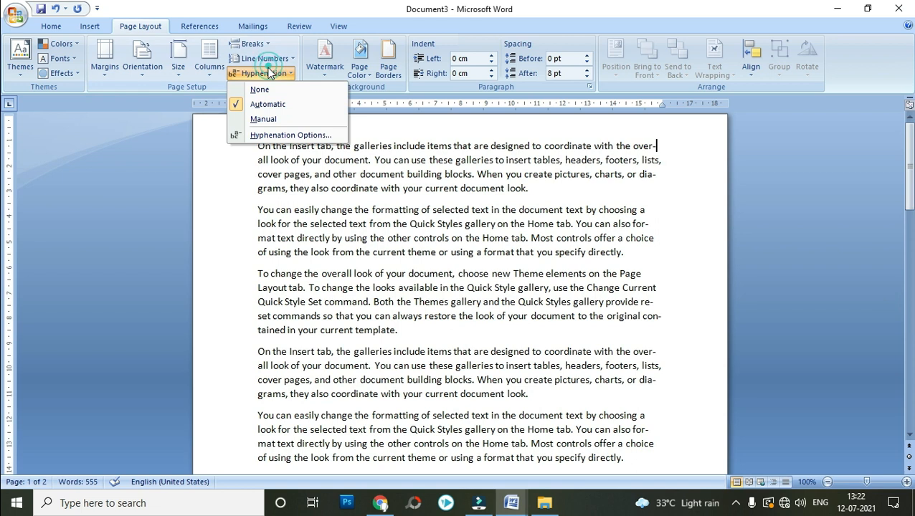
click(264, 119)
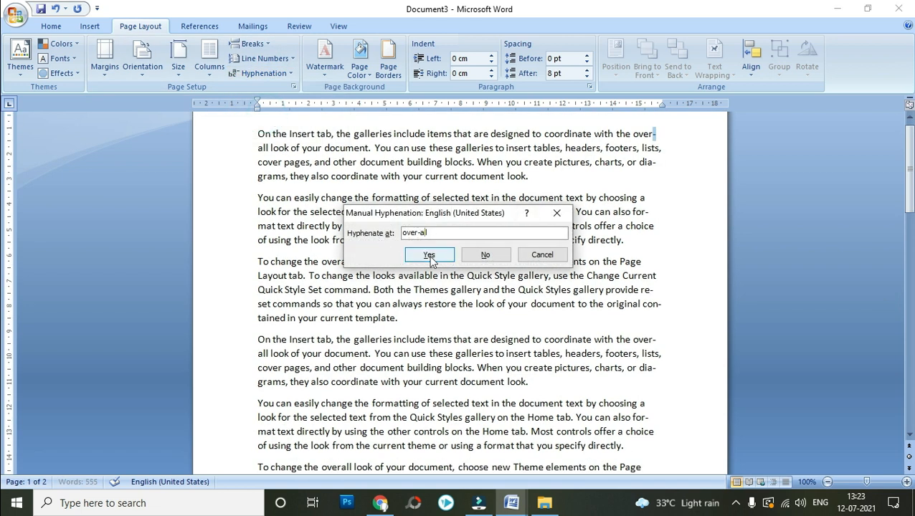
click(482, 258)
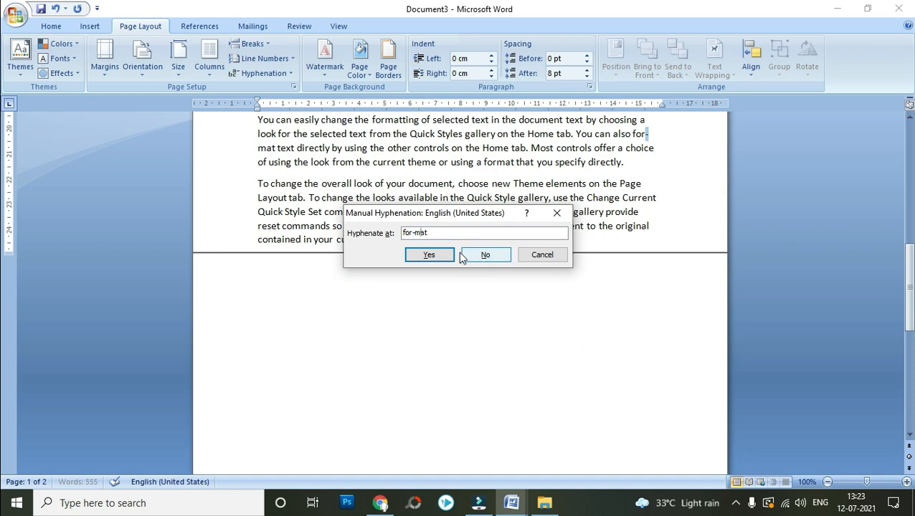
click(542, 255)
scroll(534, 258, up, 10)
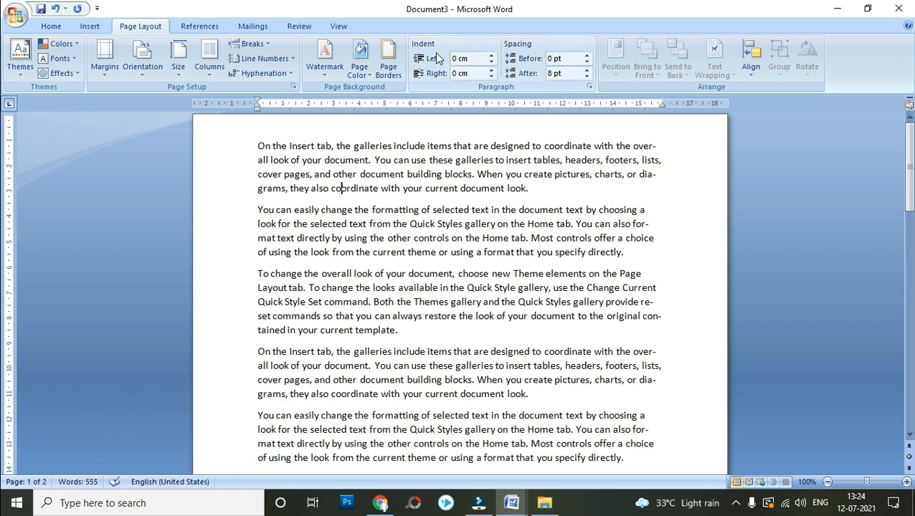
Increase the first paragraph's left indent in small increments well beyond 0.6 cm.
click(259, 146)
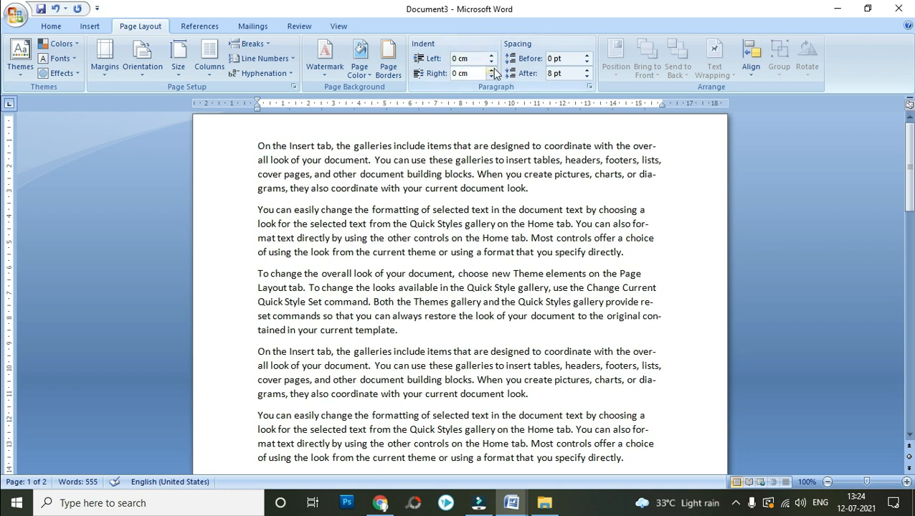
click(492, 57)
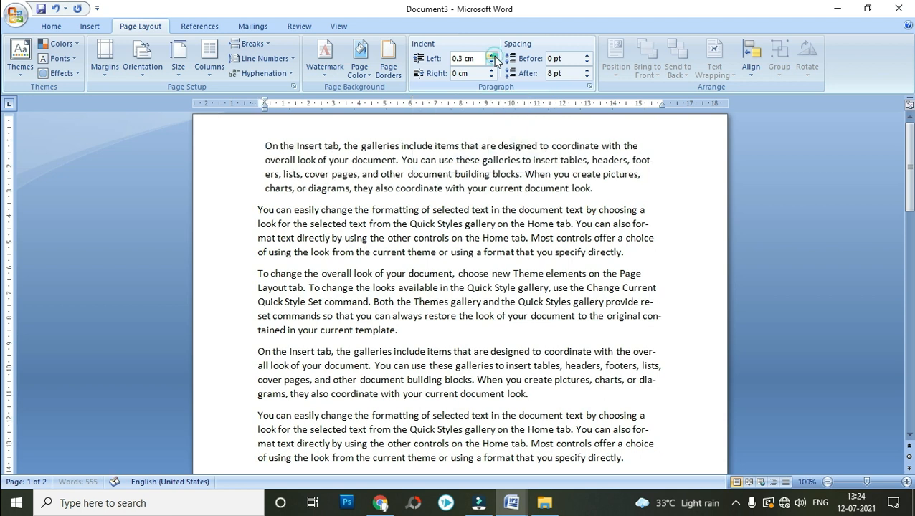
click(492, 57)
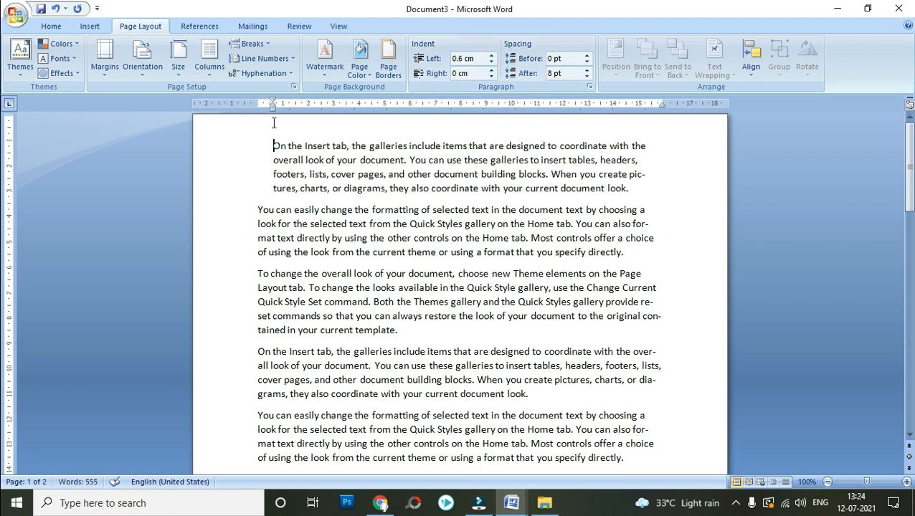
click(492, 57)
click(493, 57)
click(492, 56)
click(492, 56)
click(492, 57)
click(492, 56)
click(492, 56)
click(492, 57)
click(492, 57)
click(492, 57)
click(492, 56)
click(492, 56)
click(492, 57)
click(492, 57)
click(491, 56)
click(492, 57)
click(491, 56)
Reduce the first paragraph's left indent to 0.1 cm.
click(491, 63)
click(490, 63)
click(490, 63)
click(492, 66)
click(492, 66)
click(492, 66)
click(492, 66)
click(492, 66)
click(492, 65)
click(492, 65)
click(492, 66)
click(492, 66)
click(492, 66)
click(492, 65)
click(492, 65)
click(492, 65)
click(492, 65)
click(492, 65)
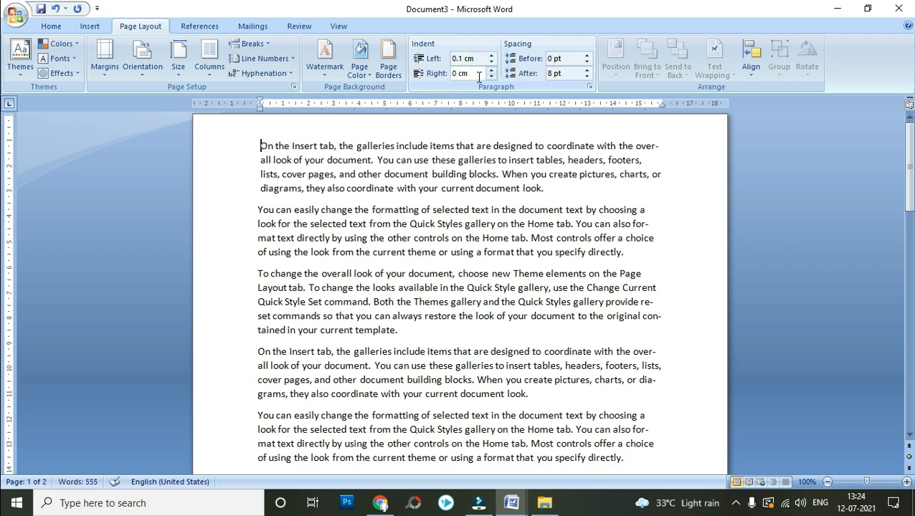
Increase the first paragraph's right indent to 4.3 cm and return it to 0 cm.
drag(492, 70, 493, 76)
click(493, 72)
click(492, 68)
click(491, 68)
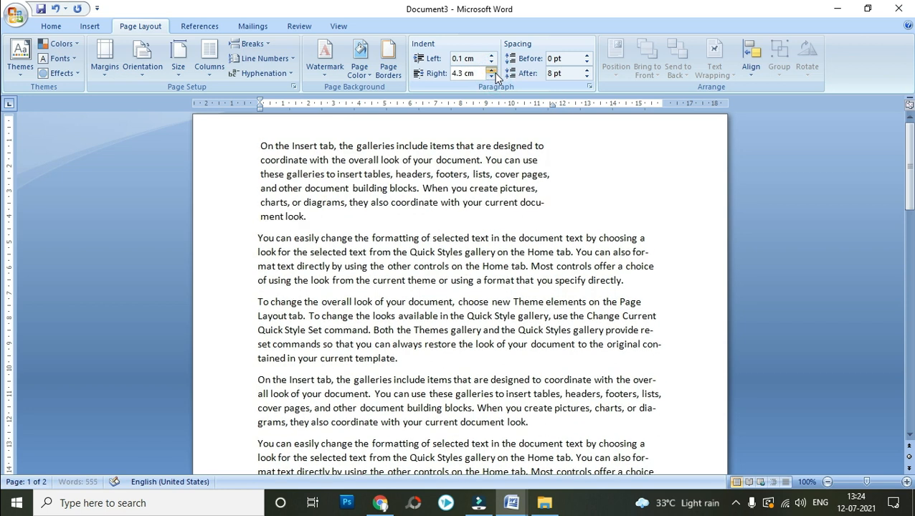
drag(492, 78, 492, 77)
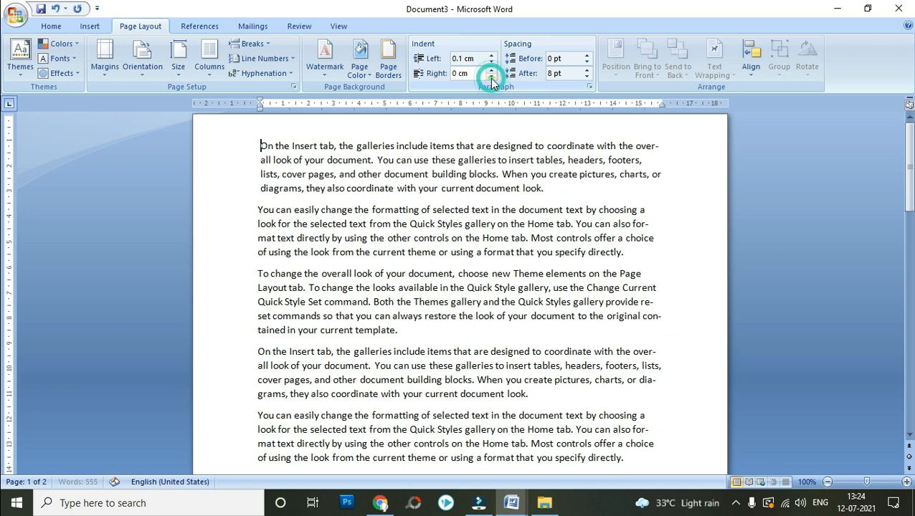
Set the spacing before the first paragraph to 36 pt.
click(588, 58)
click(589, 58)
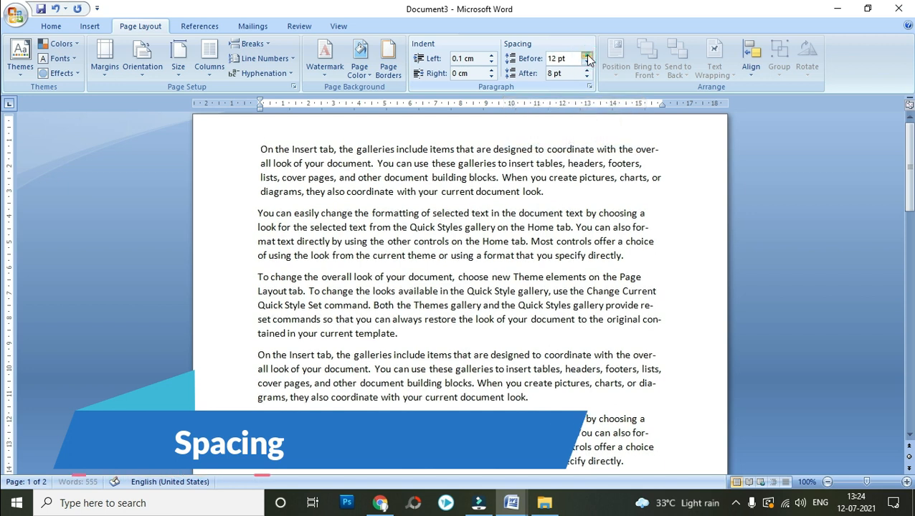
click(588, 56)
click(588, 56)
click(588, 56)
click(587, 56)
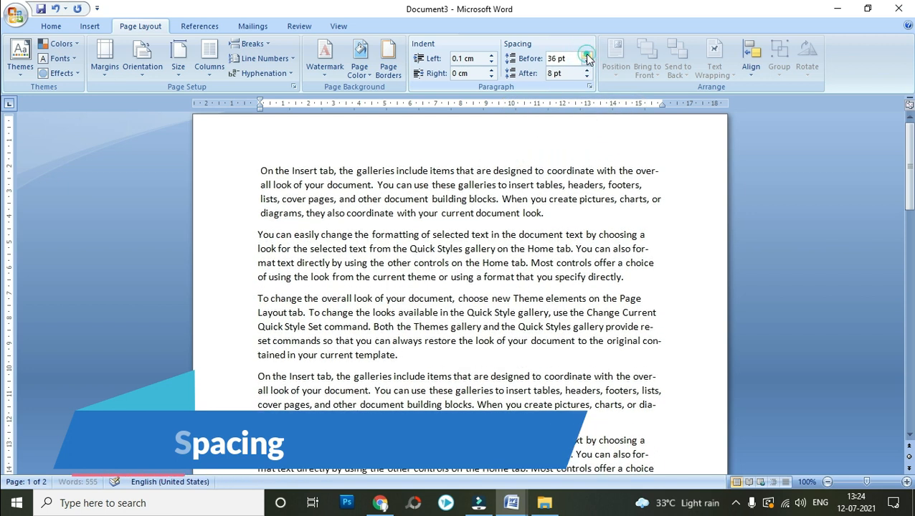
Reduce the spacing before the first paragraph to 6 pt.
click(587, 64)
click(587, 63)
click(588, 64)
click(587, 64)
click(587, 64)
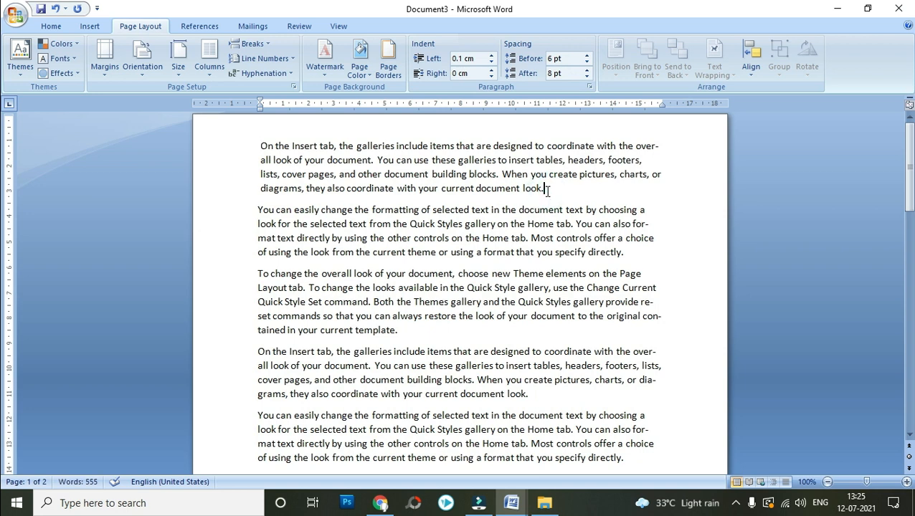
Set the spacing after the first paragraph to 90 pt.
click(545, 189)
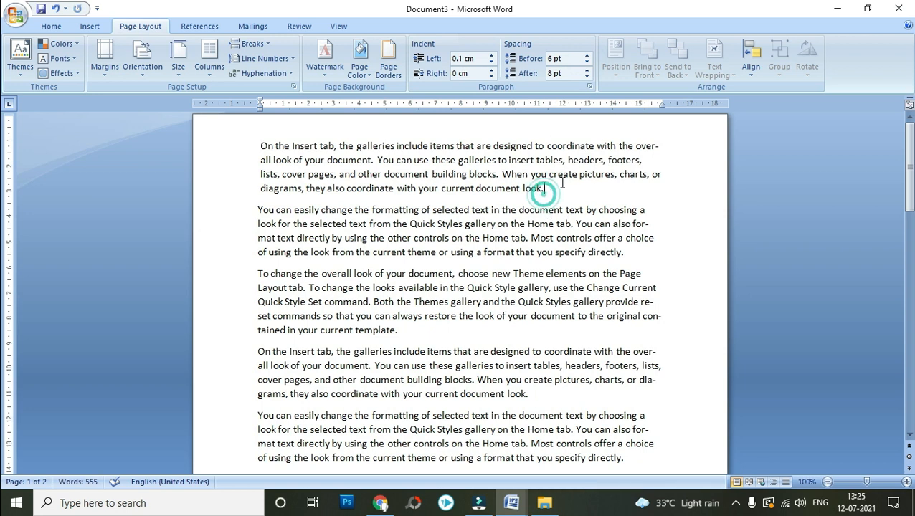
click(587, 69)
click(588, 70)
click(587, 69)
click(588, 69)
click(587, 69)
click(587, 70)
click(587, 69)
click(587, 69)
click(588, 69)
click(588, 70)
click(587, 70)
click(588, 70)
click(588, 69)
click(587, 70)
Insert blank paragraphs above the second paragraph, before "You can easily change".
click(259, 283)
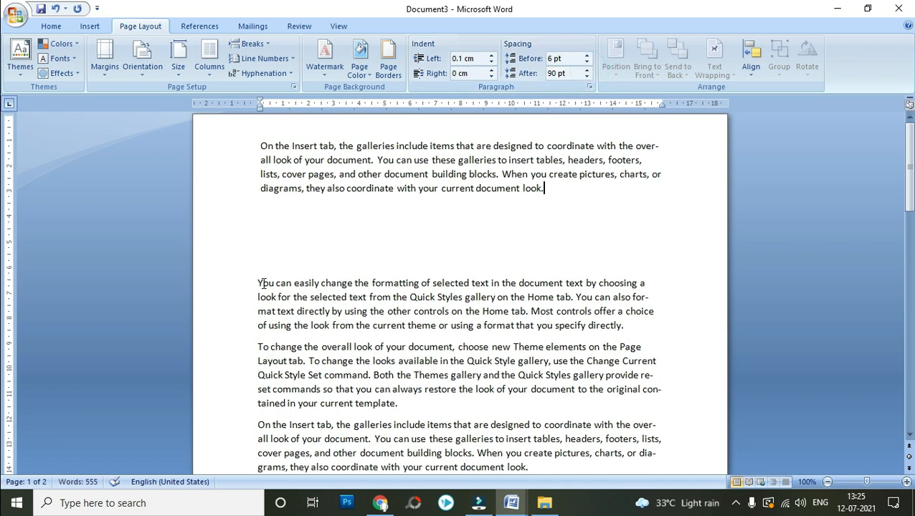
key(Return)
key(Return)
key(Return)
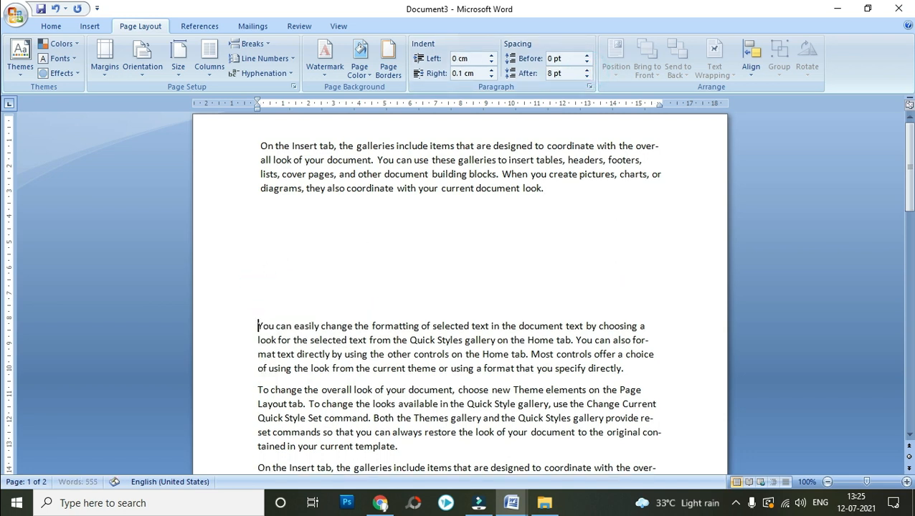
Set the second paragraph's spacing to 30 pt before and 12 pt after.
click(588, 69)
click(587, 62)
click(588, 56)
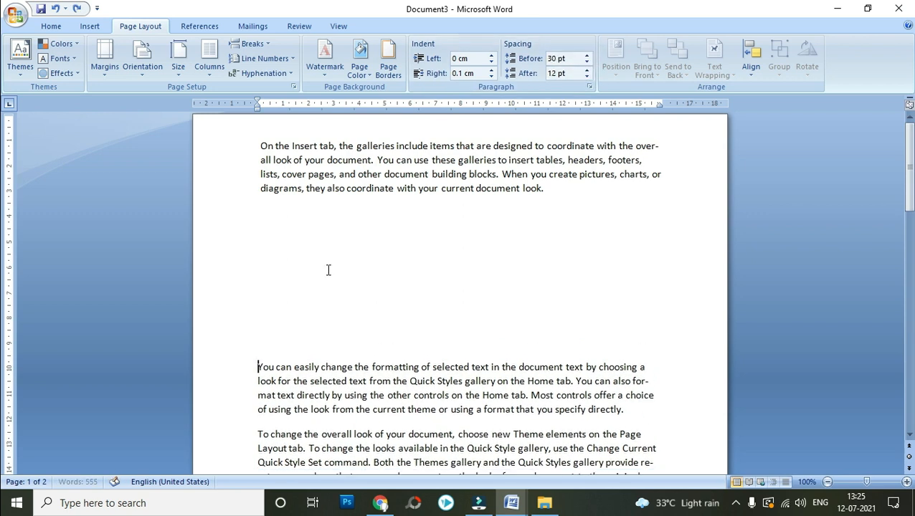
Undo the second paragraph's spacing and blank lines, and step back through the increases in spacing after the first paragraph.
key(ctrl+z)
key(ctrl+z)
key(ctrl+z)
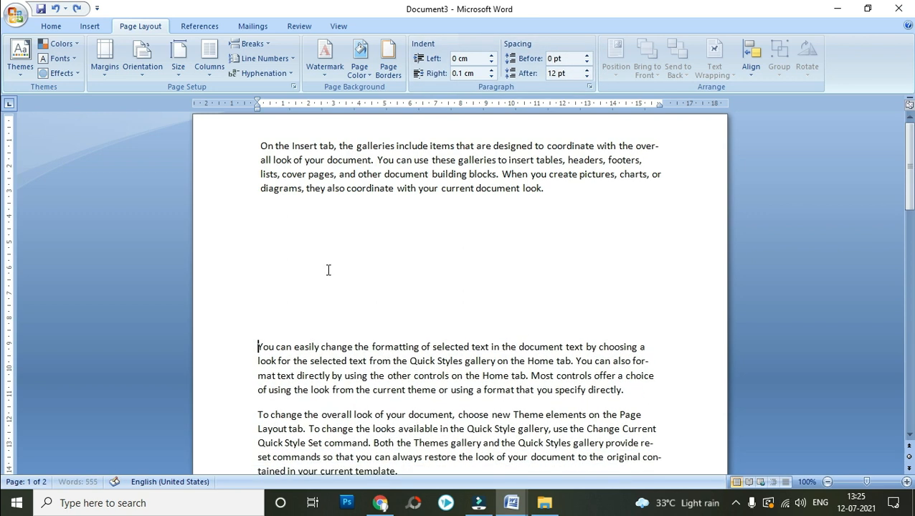
key(ctrl+z)
key(ctrl+z)
key(ctrl+z)
key(ctrl+z)
key(ctrl+z)
key(ctrl+z)
key(ctrl+z)
key(ctrl+z)
key(ctrl+z)
key(ctrl+z)
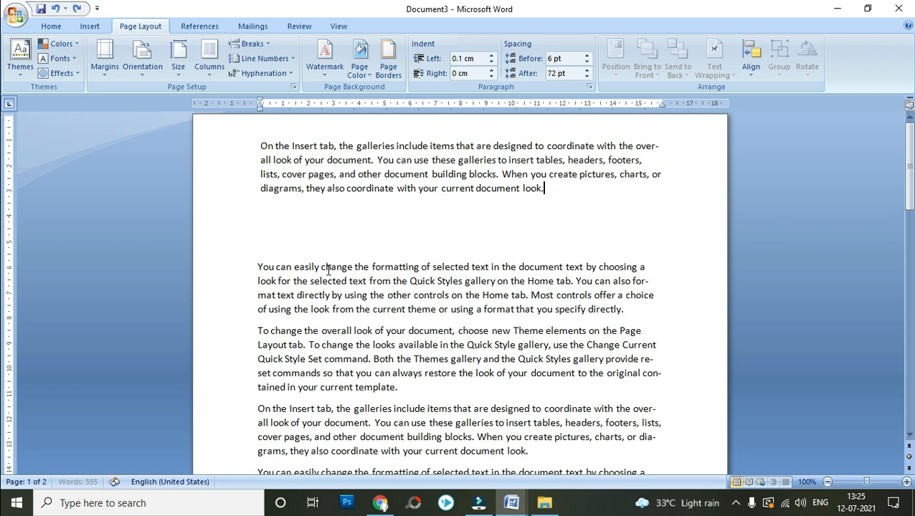
key(ctrl+z)
key(ctrl+z)
key(ctrl+z)
key(ctrl+z)
key(ctrl+z)
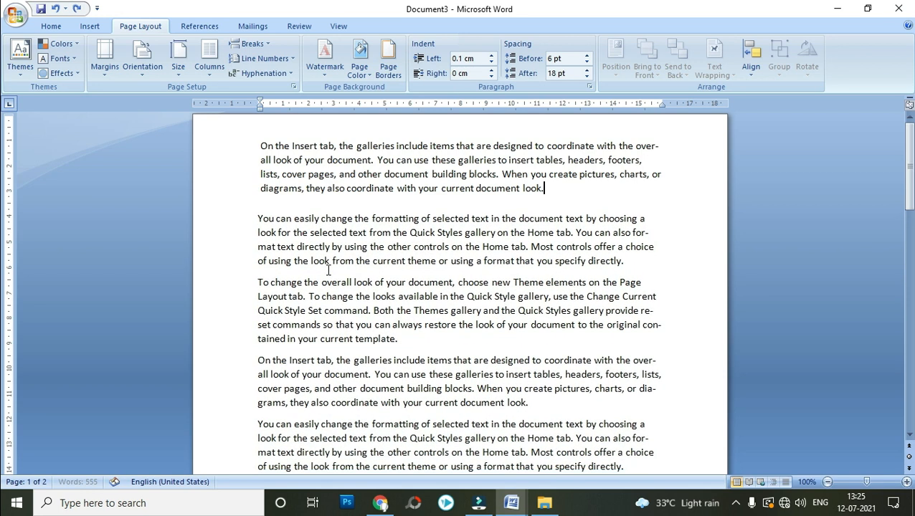